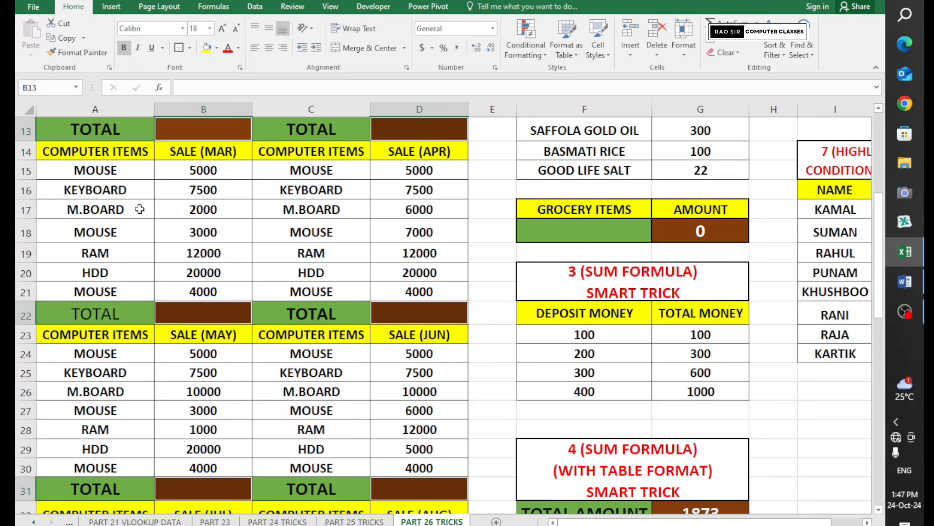
scroll(272, 444, up, 4)
click(238, 364)
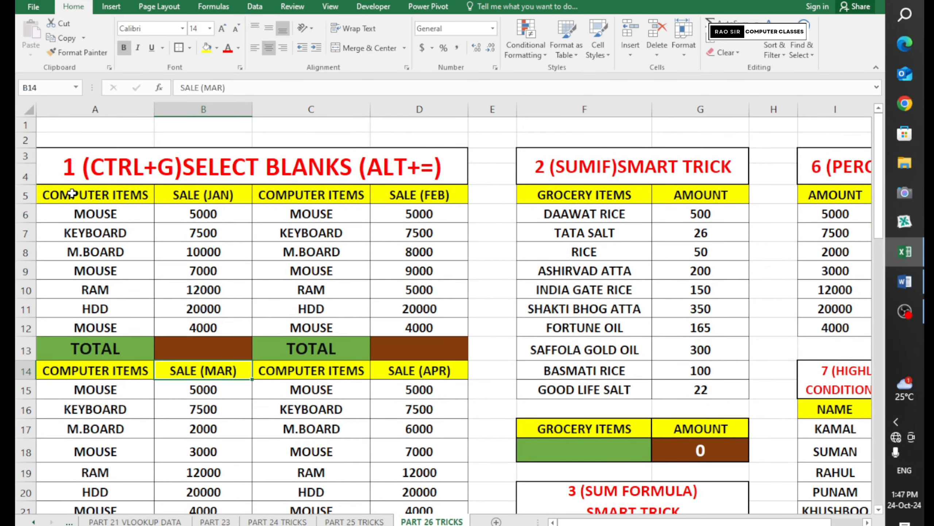
click(84, 169)
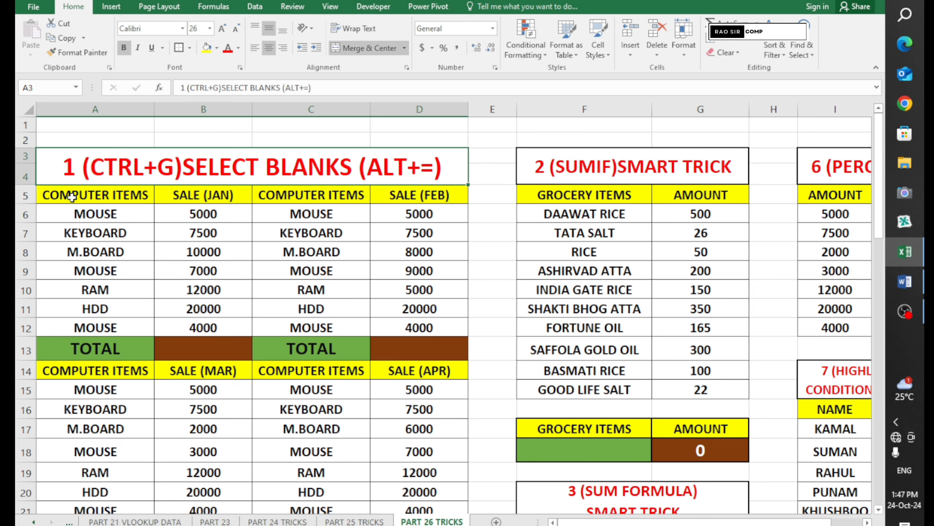
drag(72, 197, 467, 495)
scroll(343, 407, up, 9)
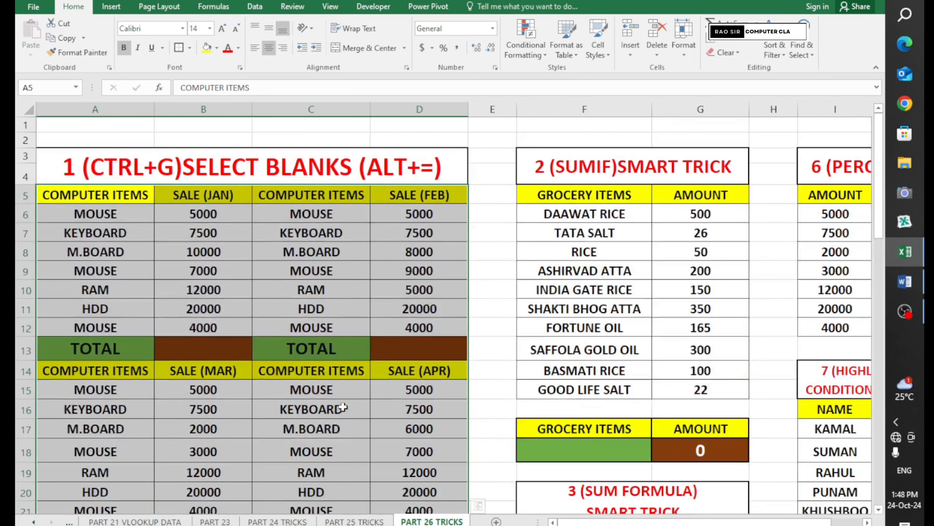
Select only the blank cells within the monthly sales tables A5:D58 using Go To Special with Blanks.
click(113, 196)
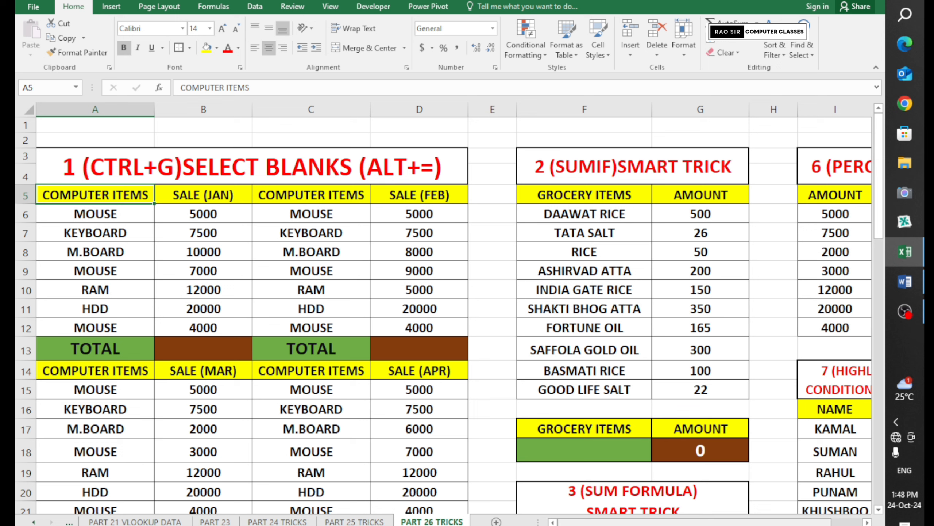
key(ctrl+shift+Right)
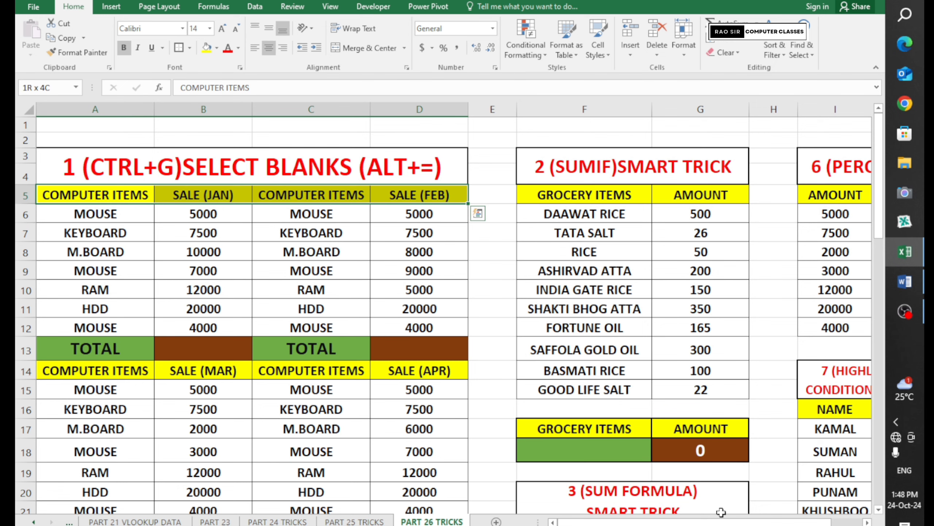
key(ctrl+shift+Down)
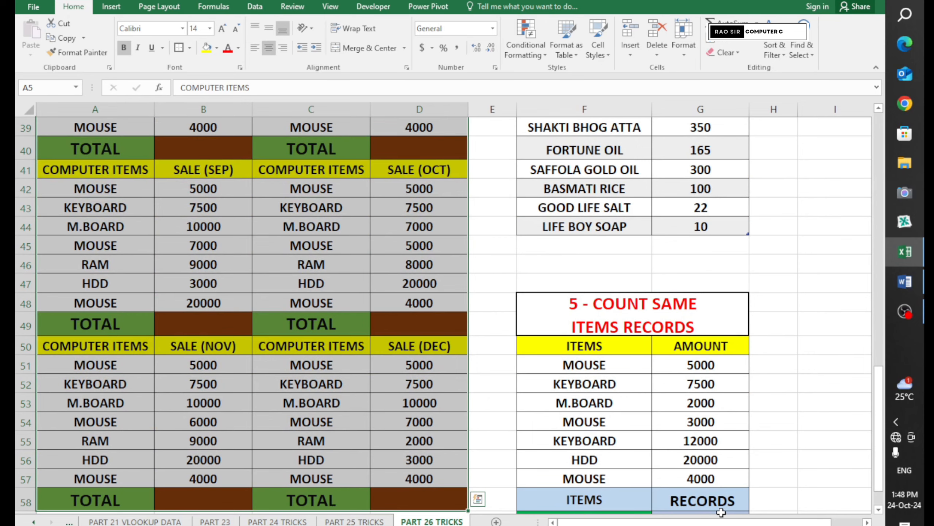
scroll(360, 434, down, 1)
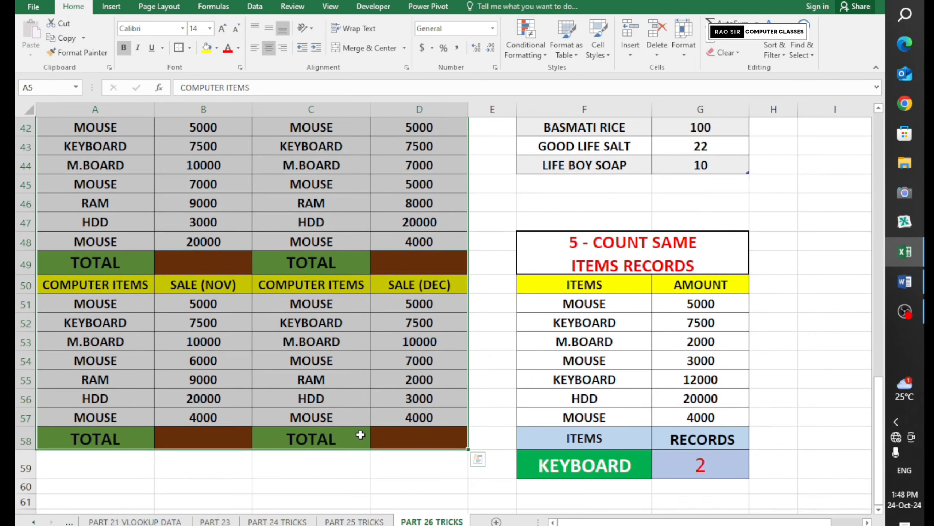
scroll(360, 435, up, 14)
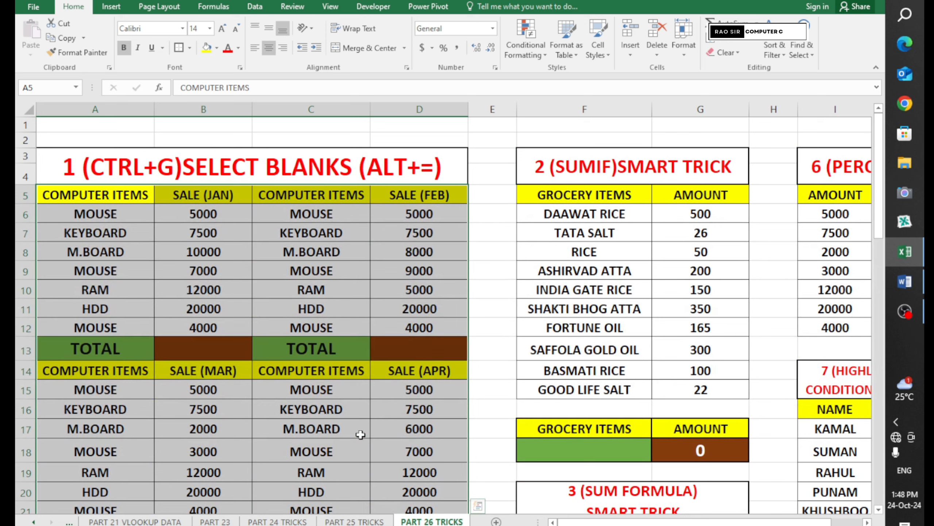
key(ctrl+g)
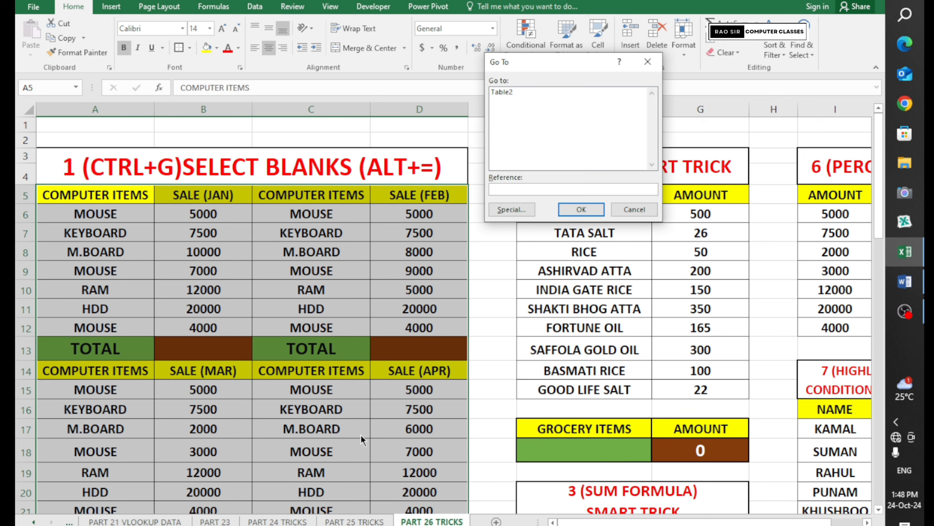
click(501, 211)
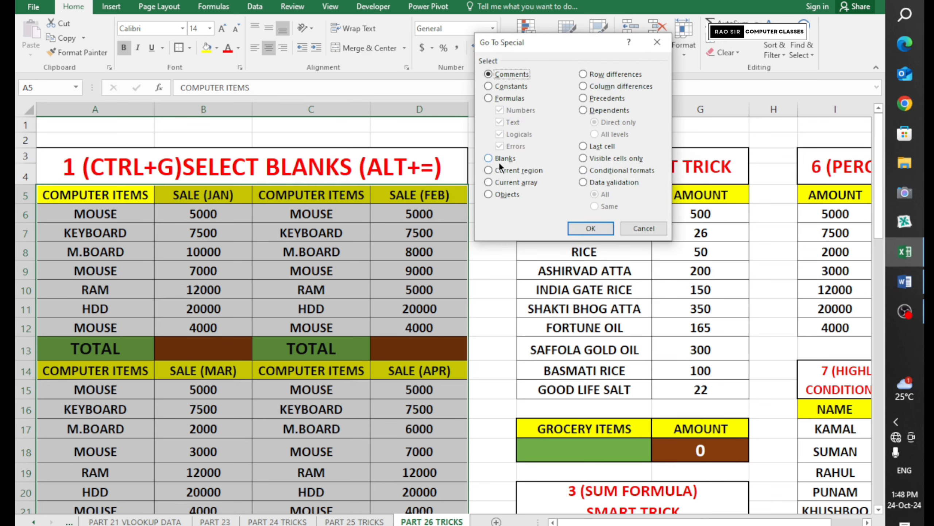
click(497, 160)
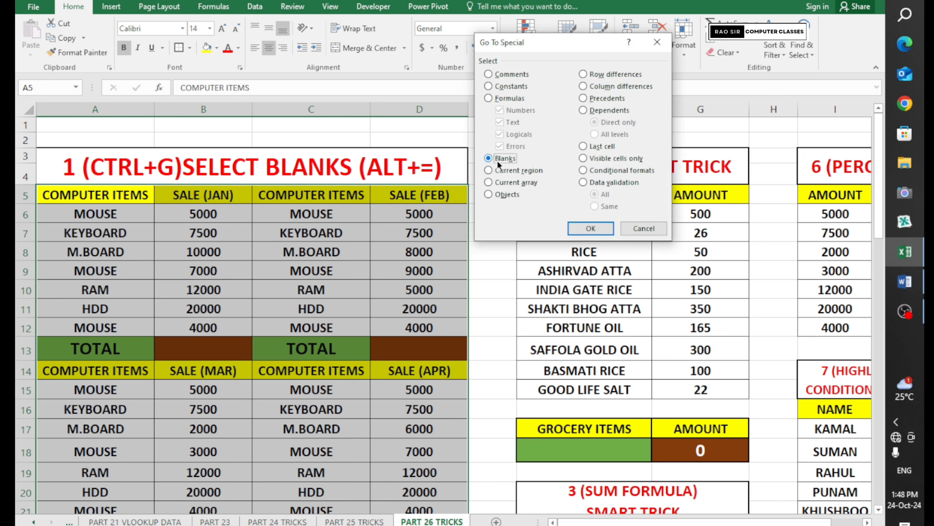
click(588, 225)
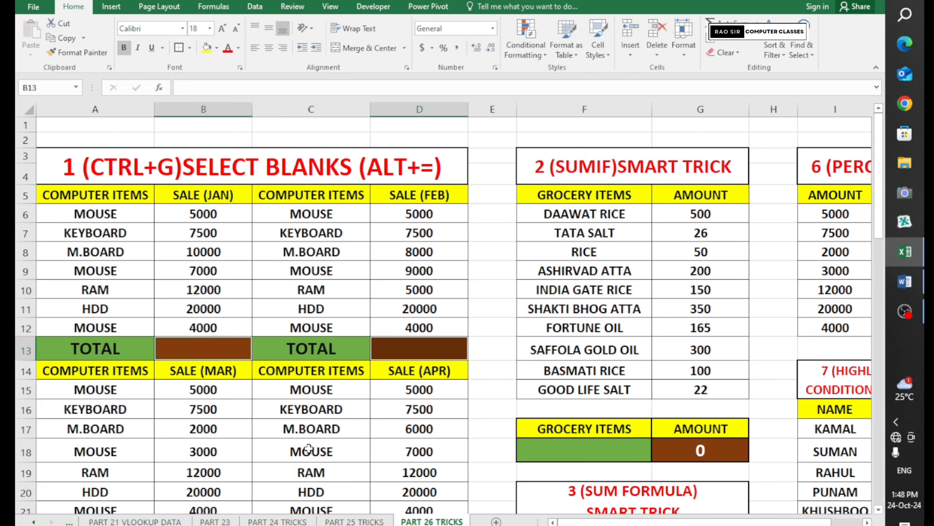
Fill all selected blank total cells of the monthly sales tables with AutoSum formulas and check the results.
key(alt)
key(alt+=)
scroll(310, 449, down, 13)
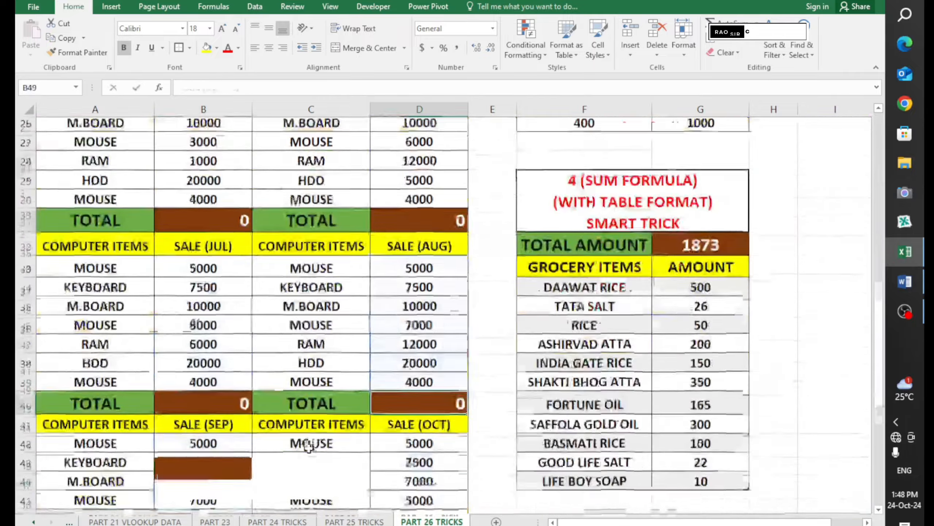
scroll(370, 416, up, 10)
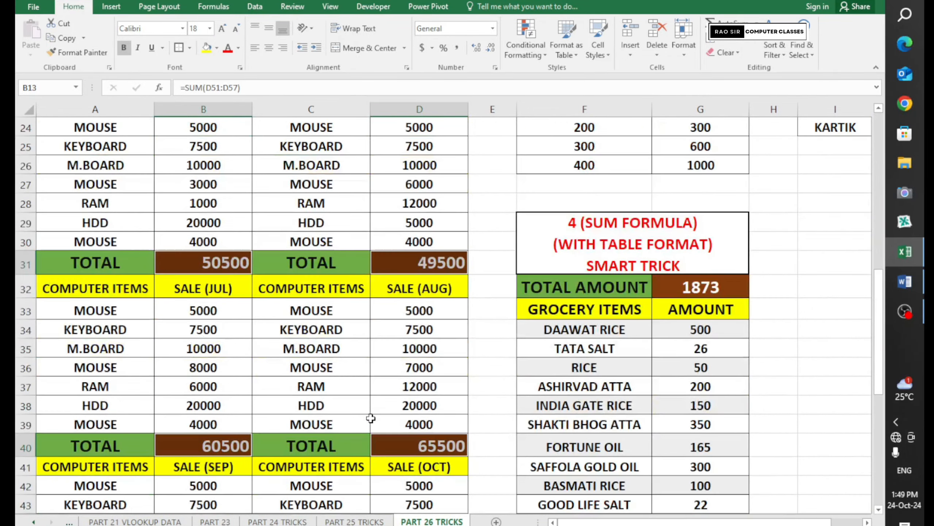
scroll(370, 415, up, 3)
scroll(370, 416, down, 9)
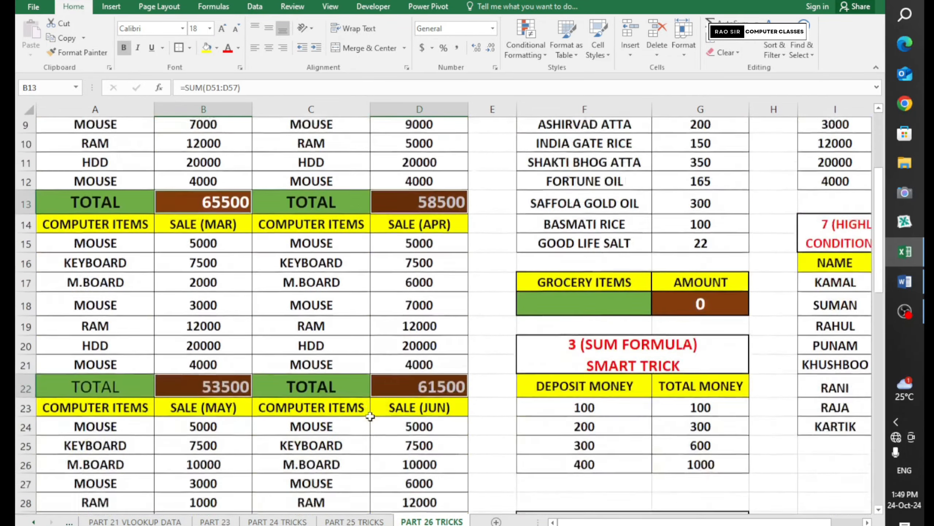
scroll(370, 416, down, 5)
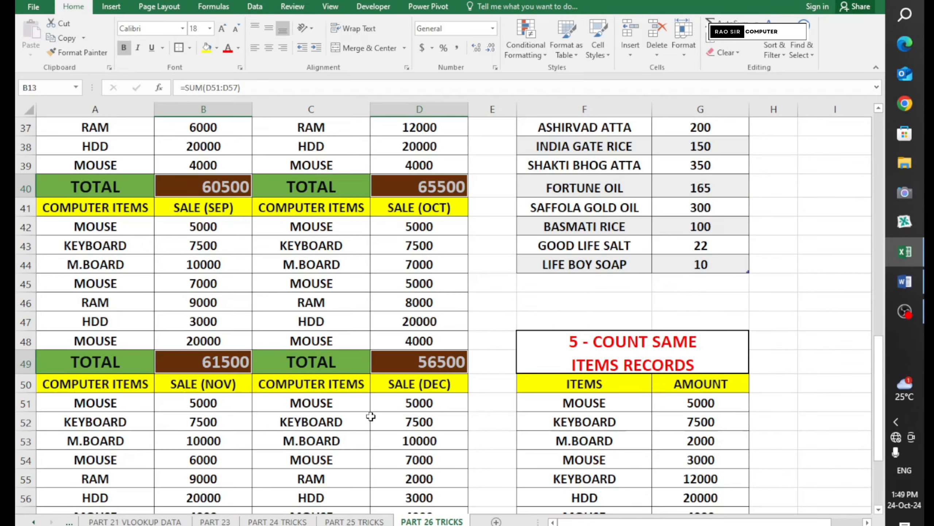
scroll(370, 416, up, 14)
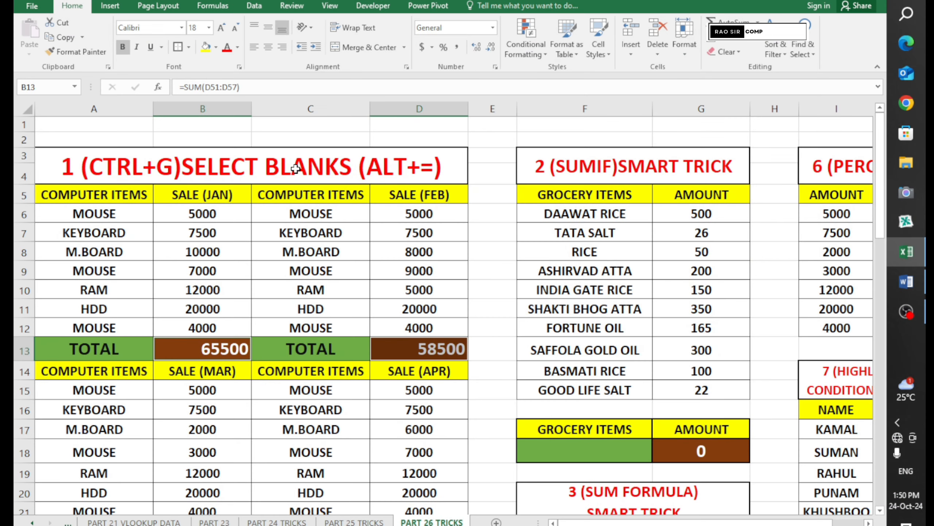
Examine the SUMIF section's grocery items, their amounts and the lookup row in F18:G18.
click(333, 167)
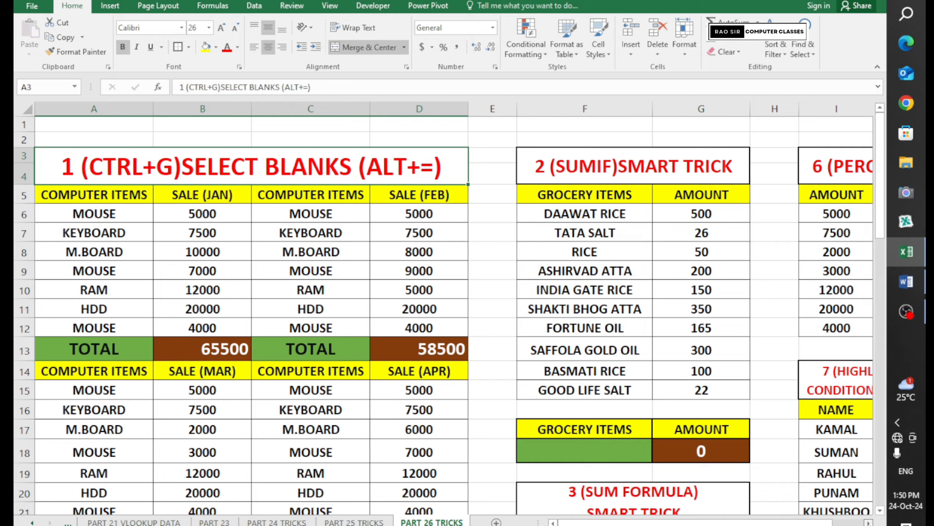
scroll(241, 178, right, 3)
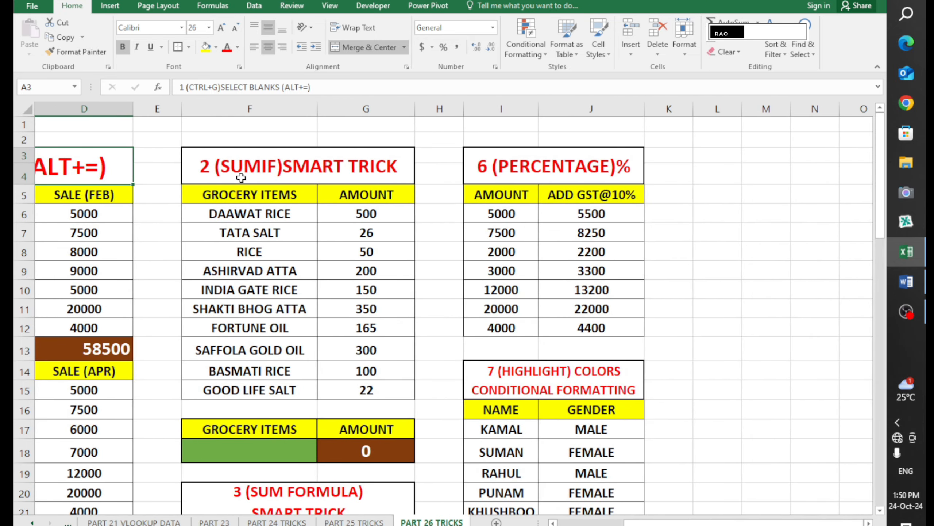
click(241, 178)
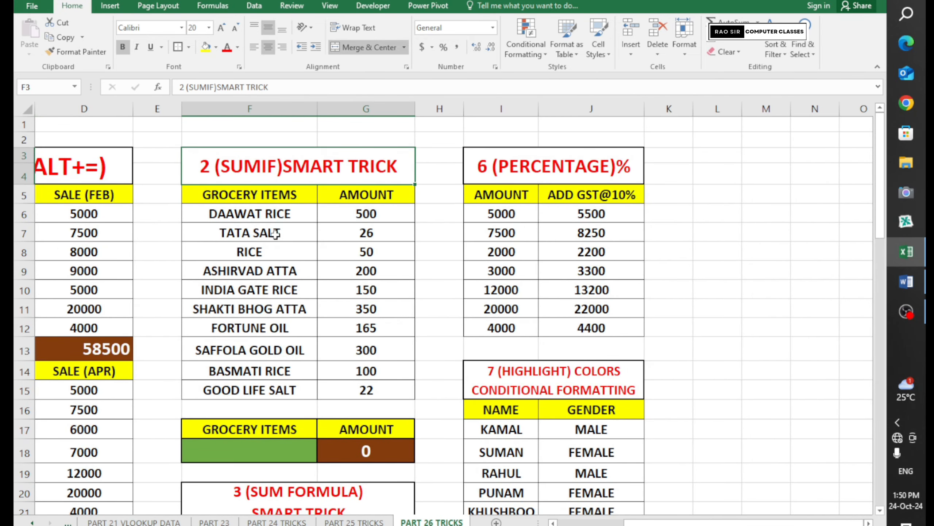
click(855, 525)
click(856, 525)
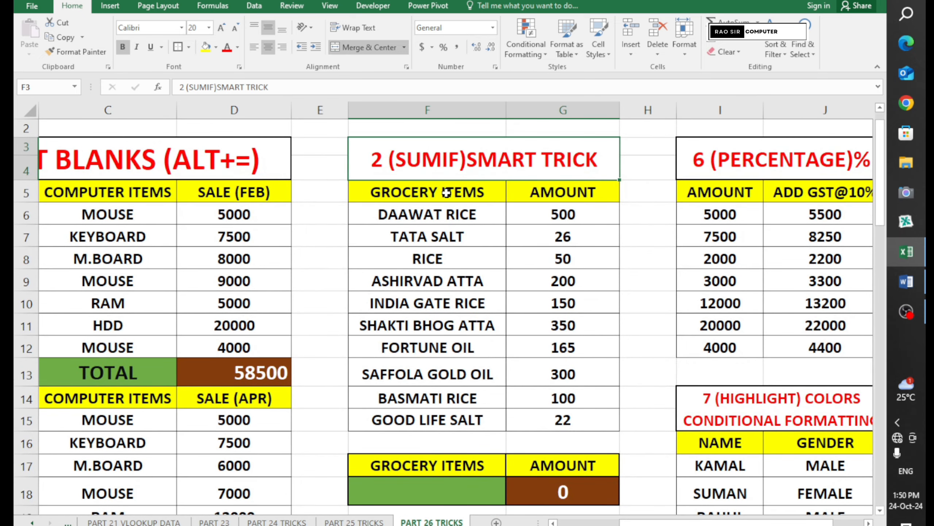
drag(447, 186, 460, 424)
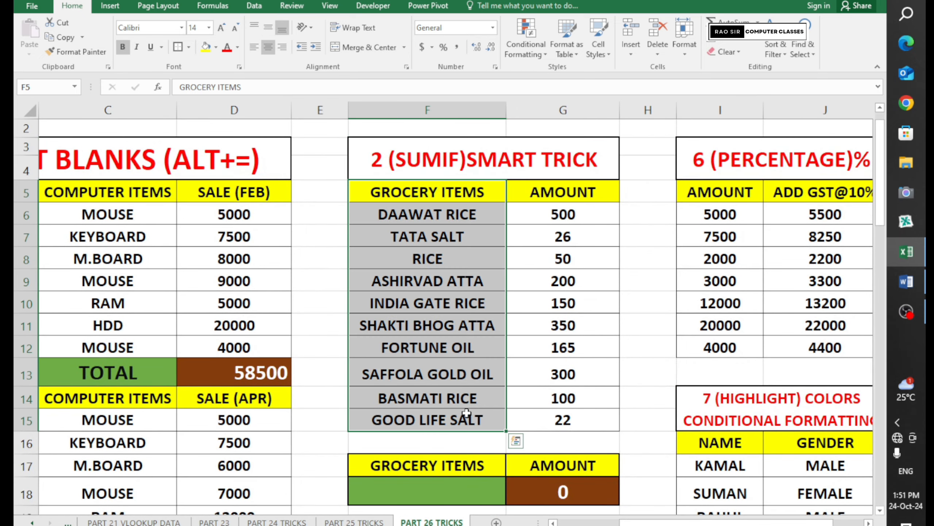
click(440, 217)
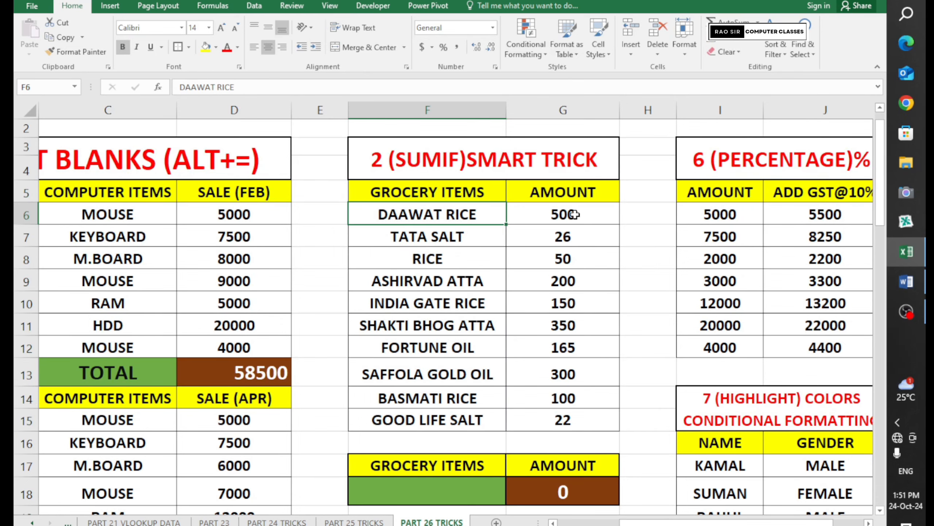
drag(573, 215, 589, 422)
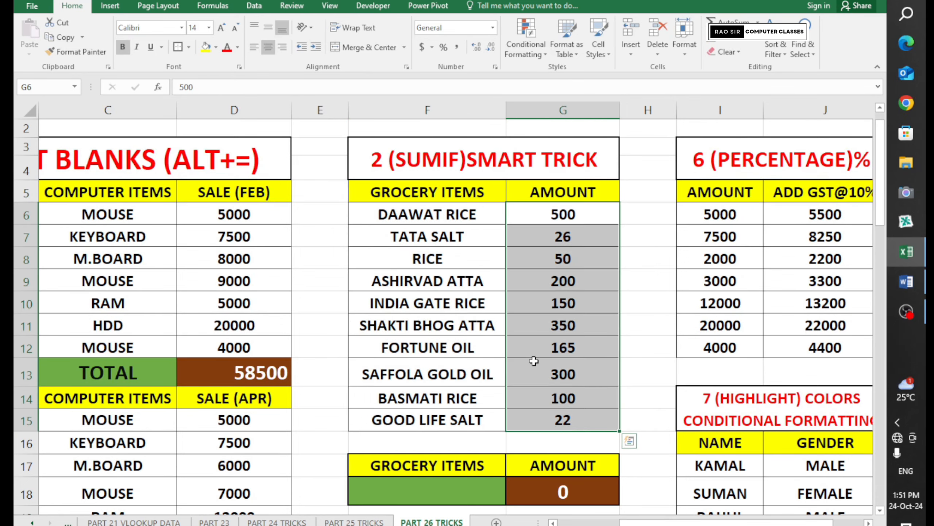
scroll(534, 363, down, 1)
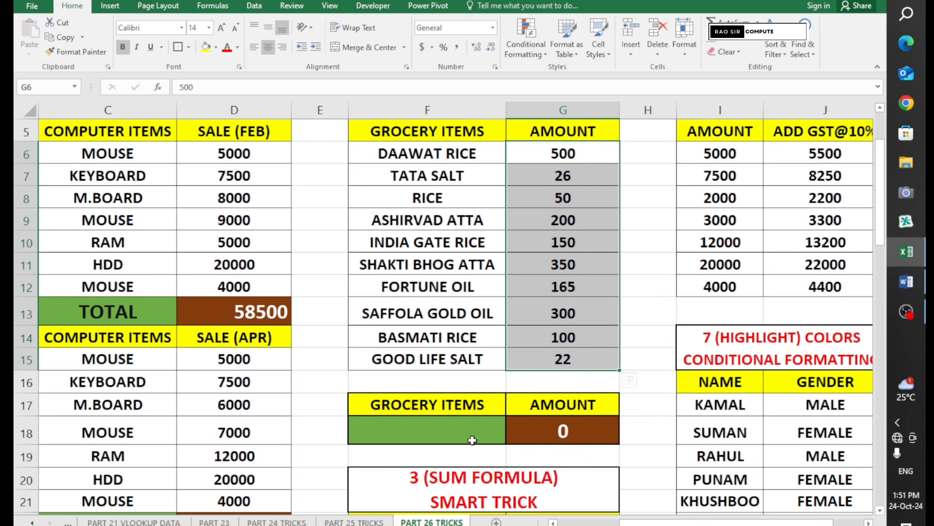
click(457, 435)
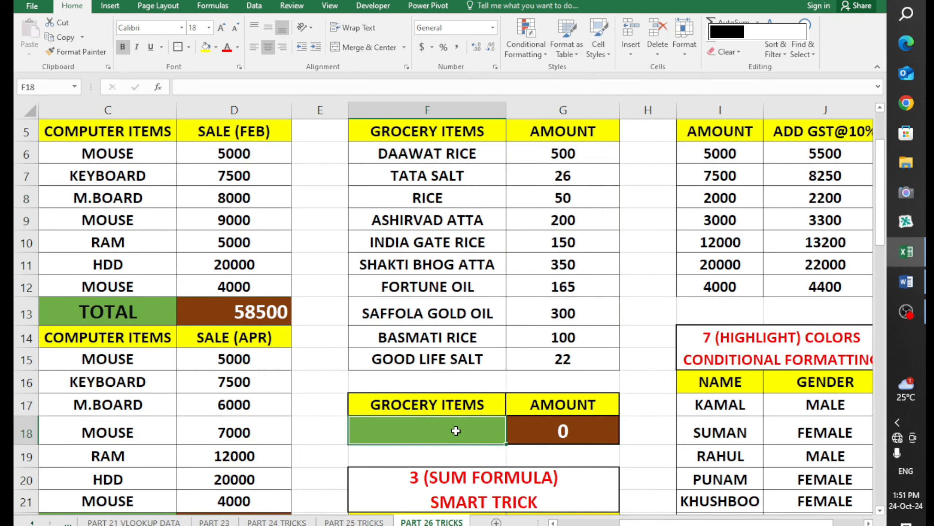
Delete the existing SUMIF formula from the amount cell G18.
click(551, 434)
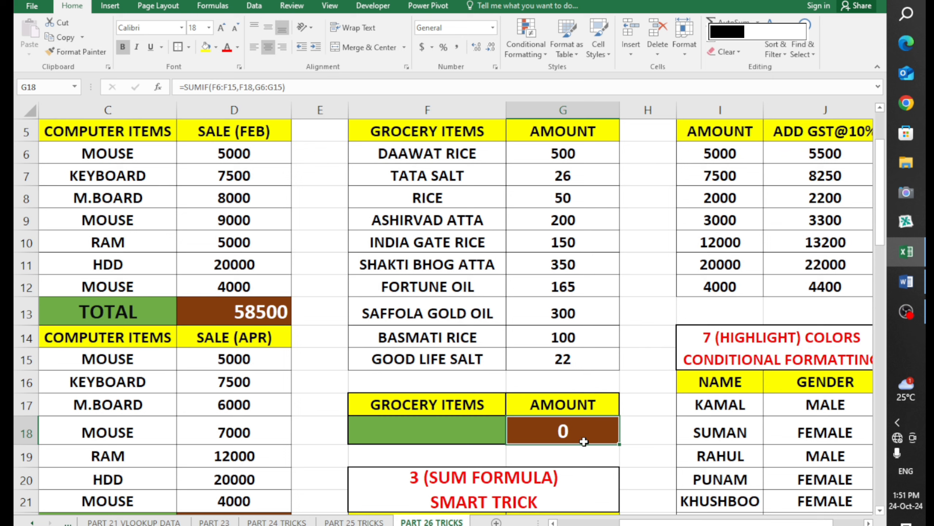
double_click(566, 427)
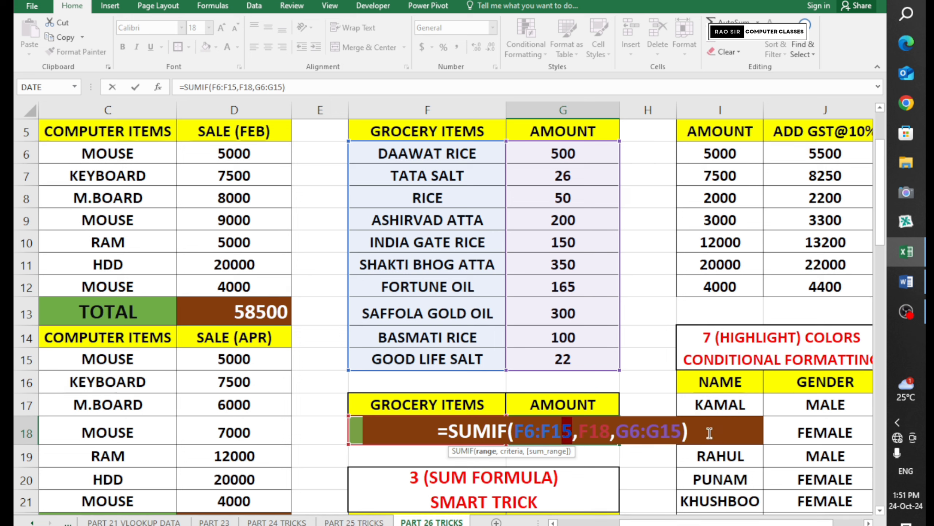
drag(711, 429, 434, 426)
key(BackSpace)
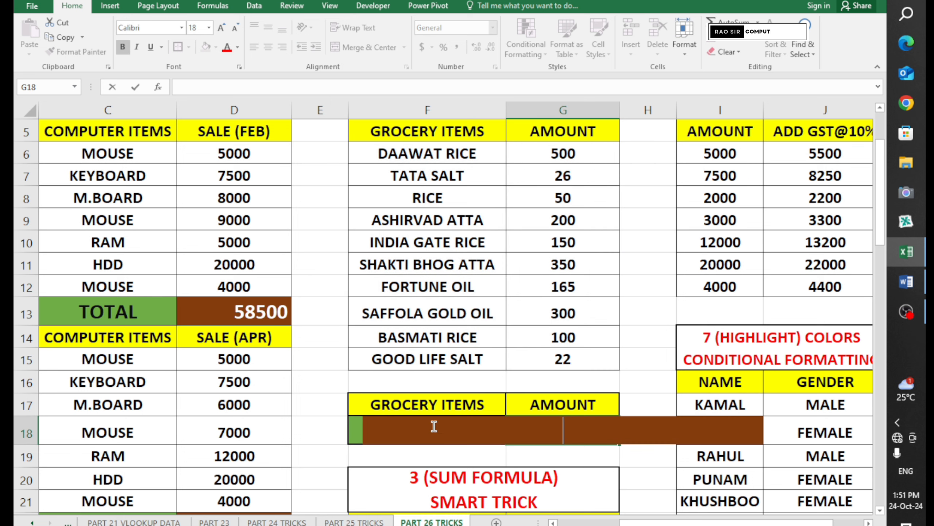
click(629, 413)
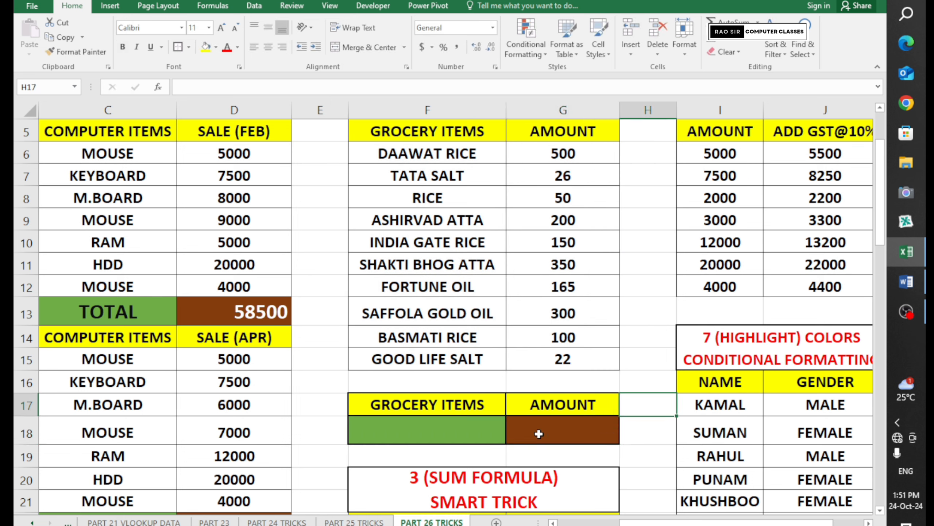
Begin a SUMIF formula in amount cell G18 with the grocery items F6:F15 as the criteria range.
click(438, 406)
click(437, 430)
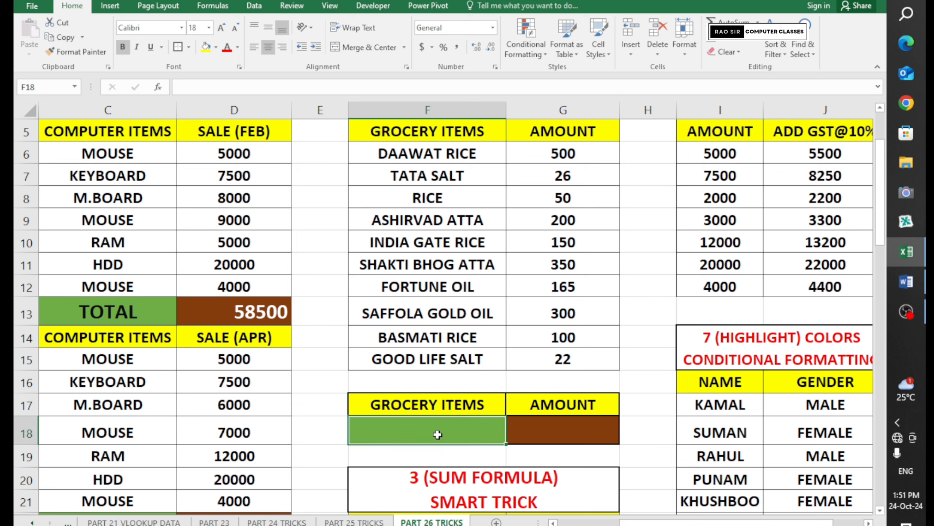
click(556, 414)
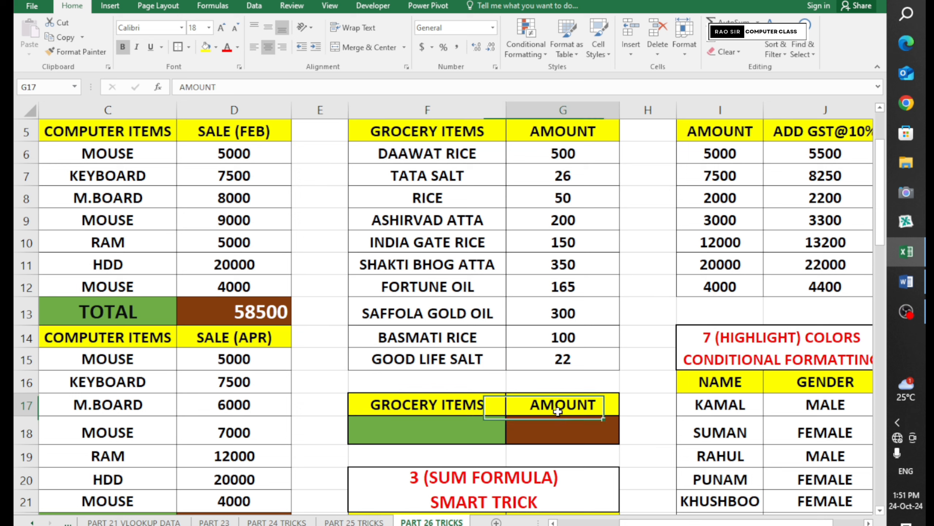
click(557, 430)
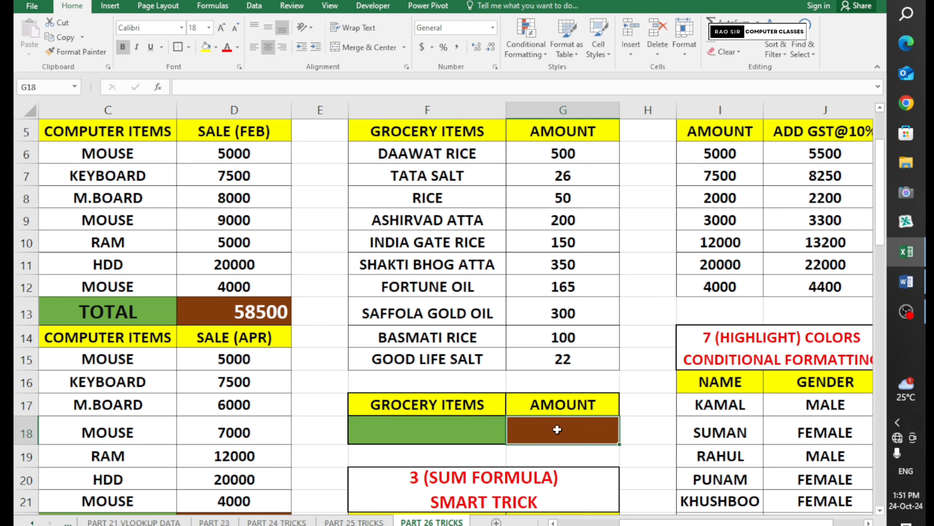
text(=)
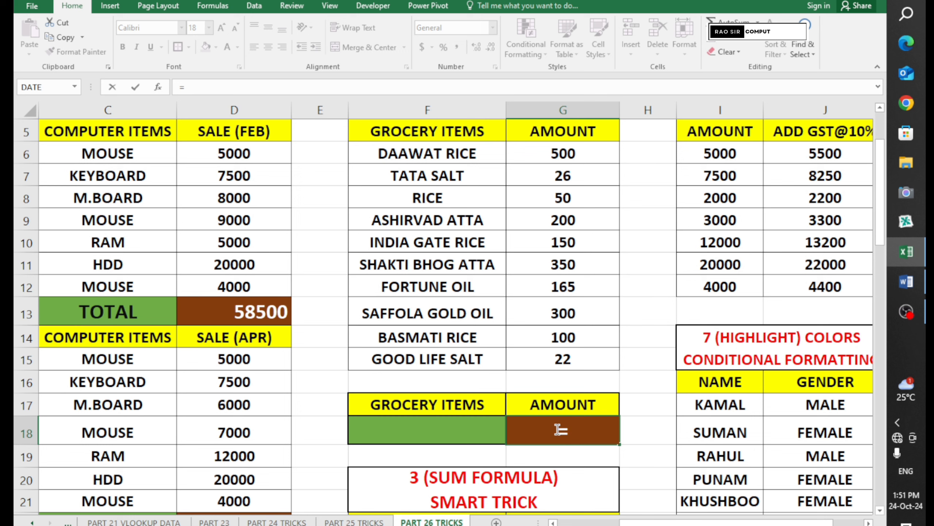
text(SUMIF)
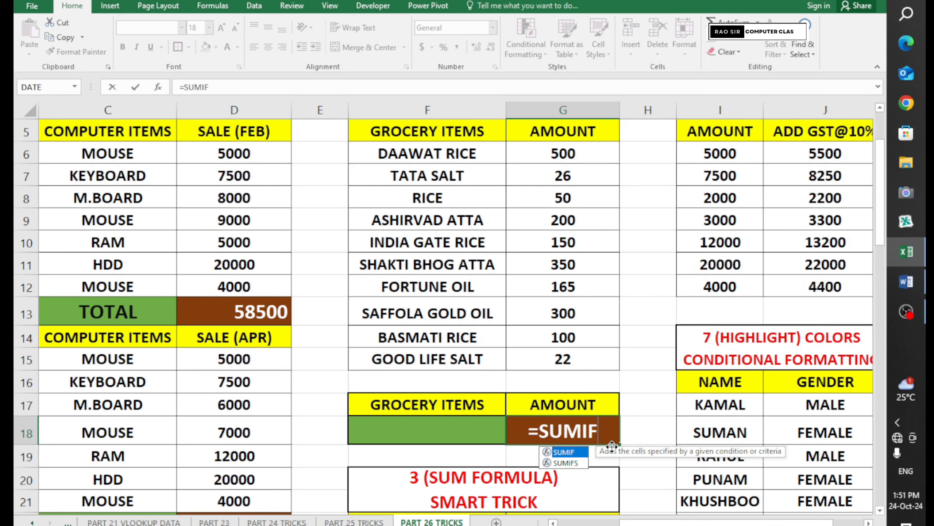
text(()
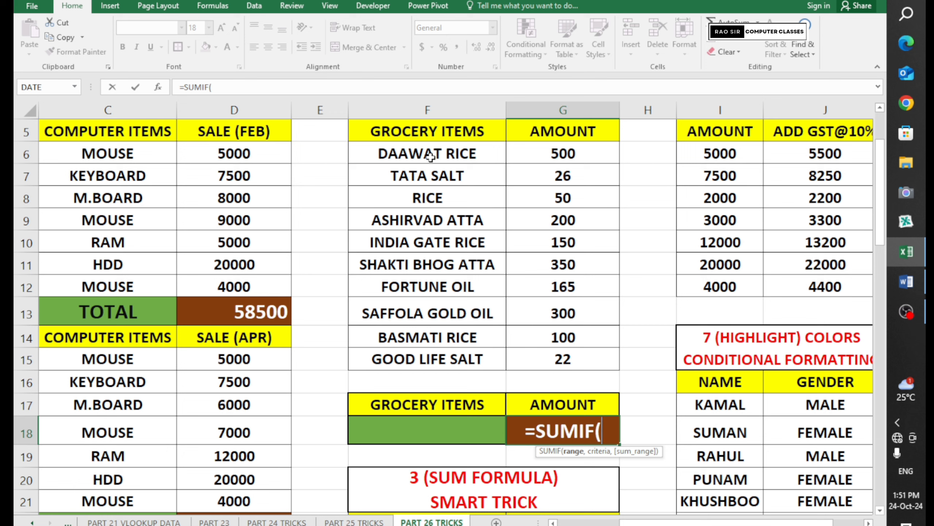
drag(431, 156, 436, 354)
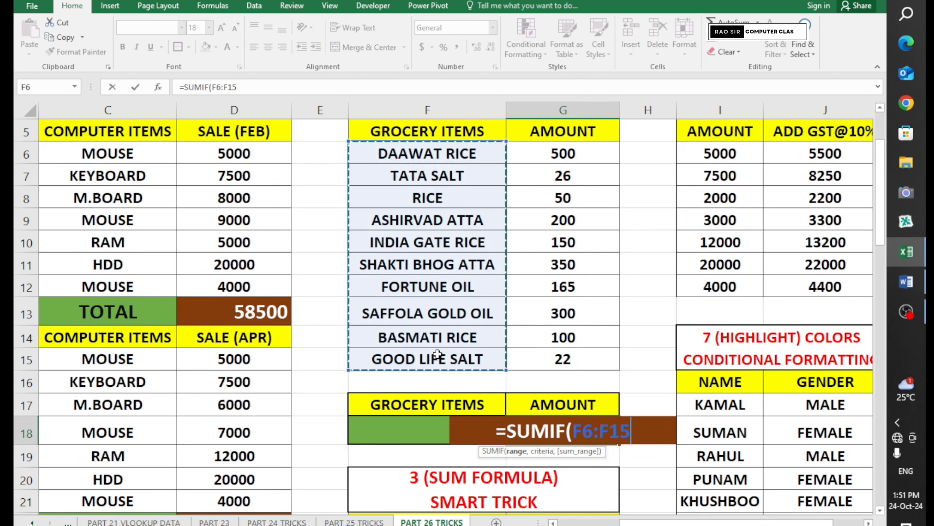
text(,)
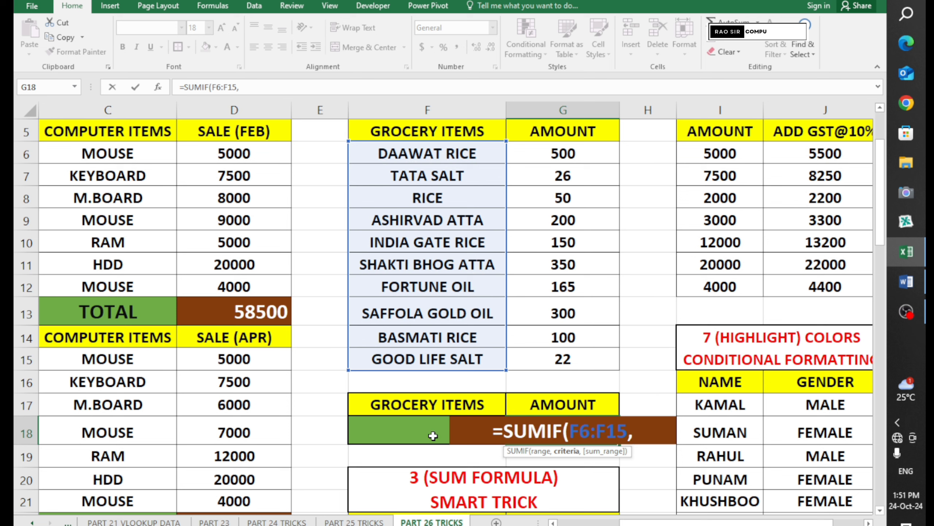
Complete the SUMIF formula in G18 with F18 as the criteria and G6:G15 as the sum range.
click(404, 434)
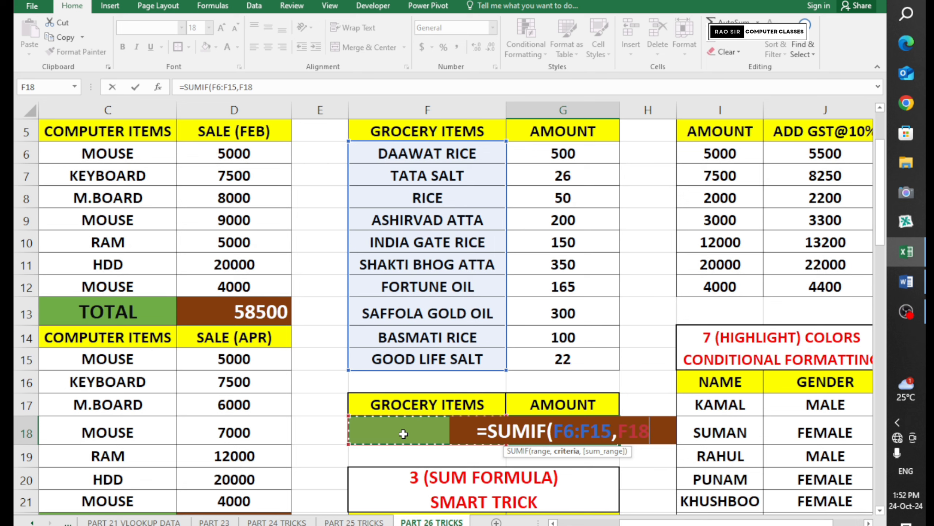
text(,)
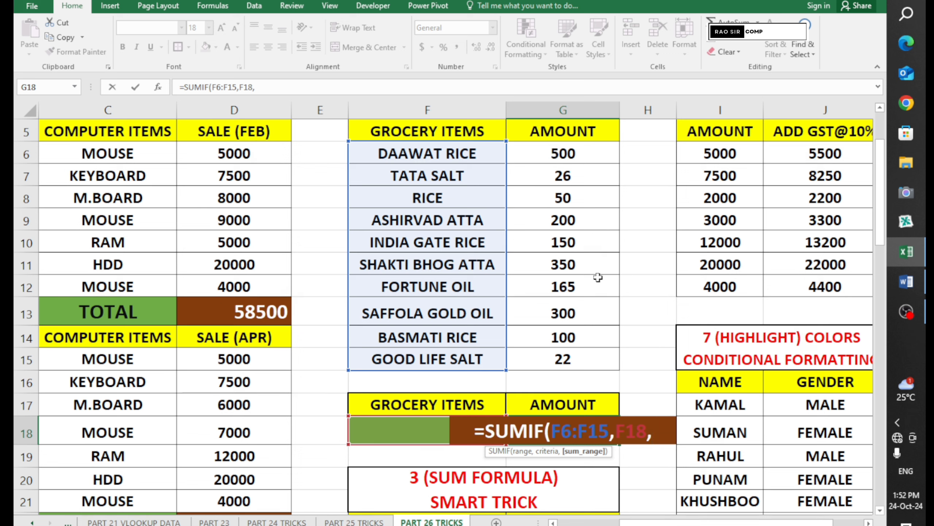
drag(550, 156, 562, 362)
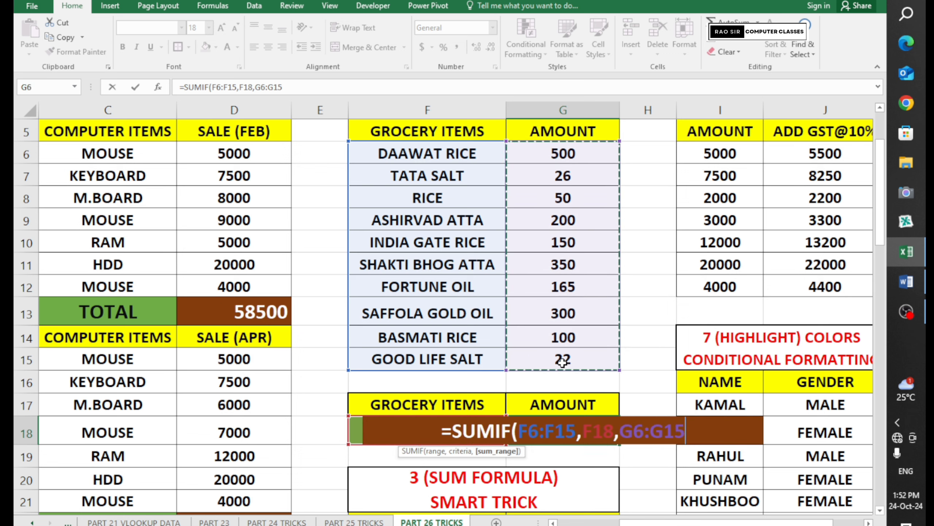
text())
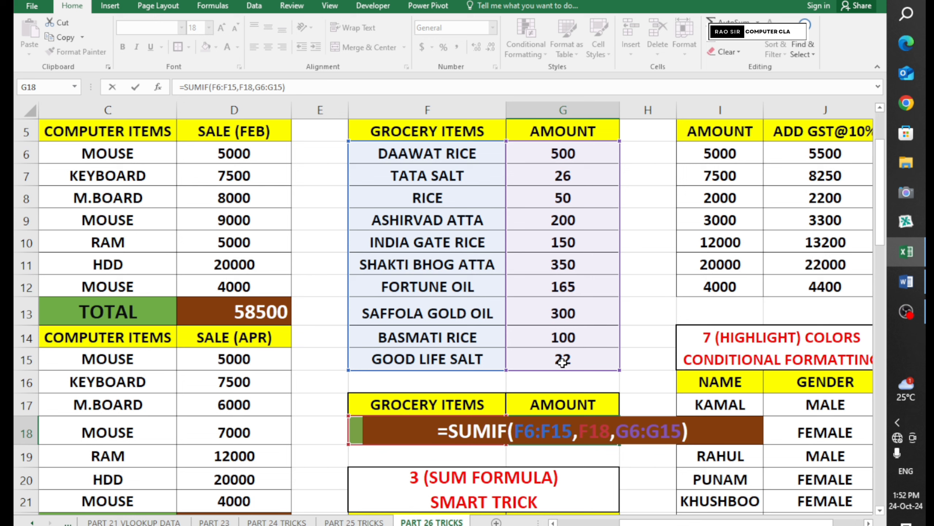
key(Return)
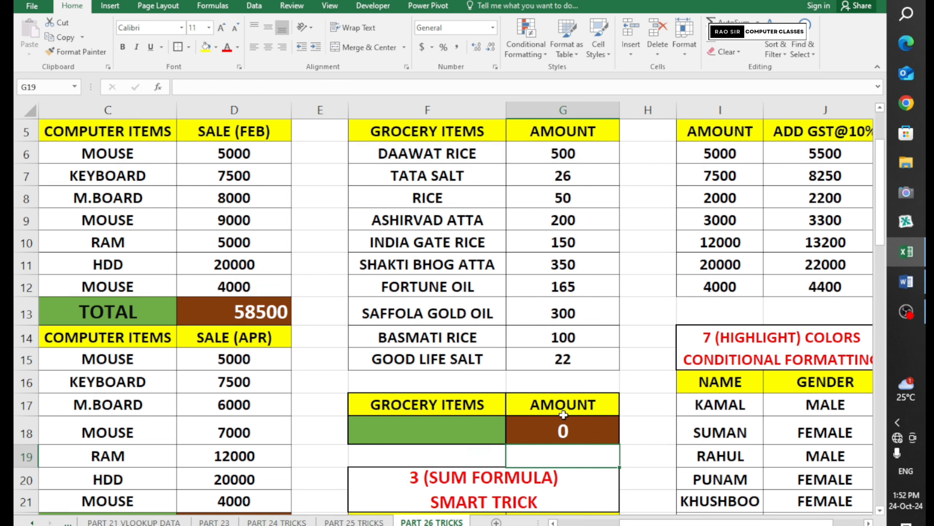
click(561, 431)
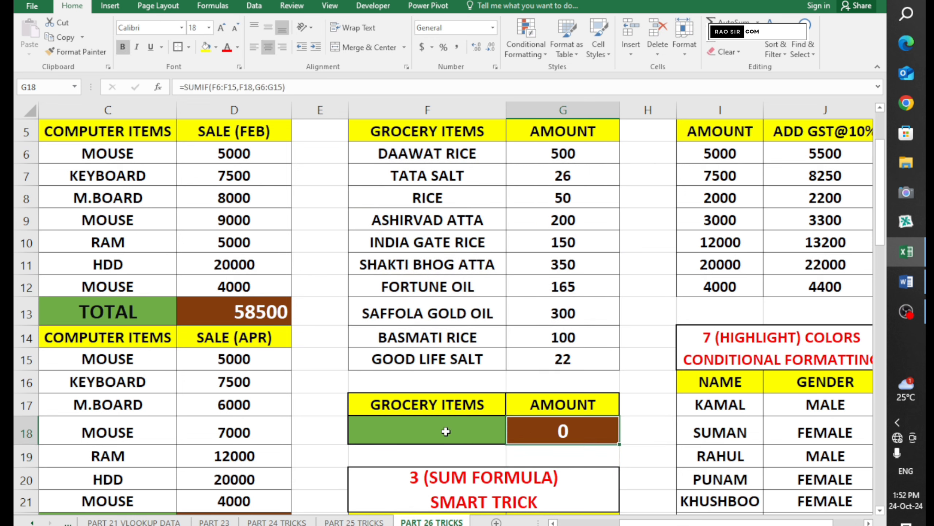
Enter RICE as the lookup item in F18 and check the SUMIF amount in G18.
click(446, 431)
text(R)
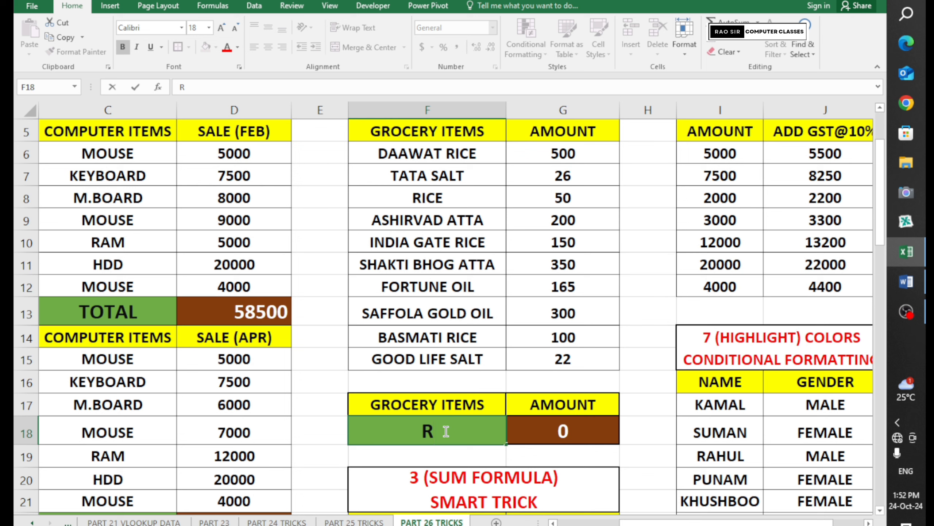
text(ICE)
key(Return)
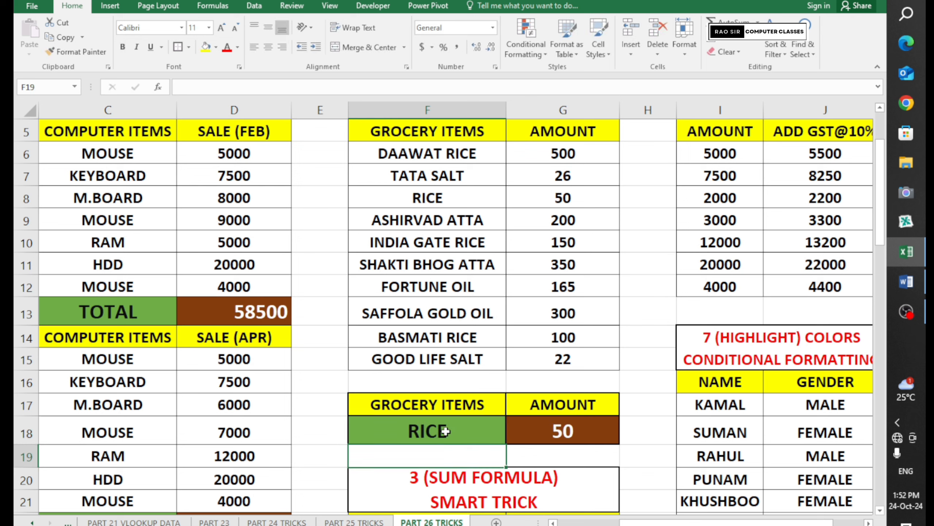
click(540, 429)
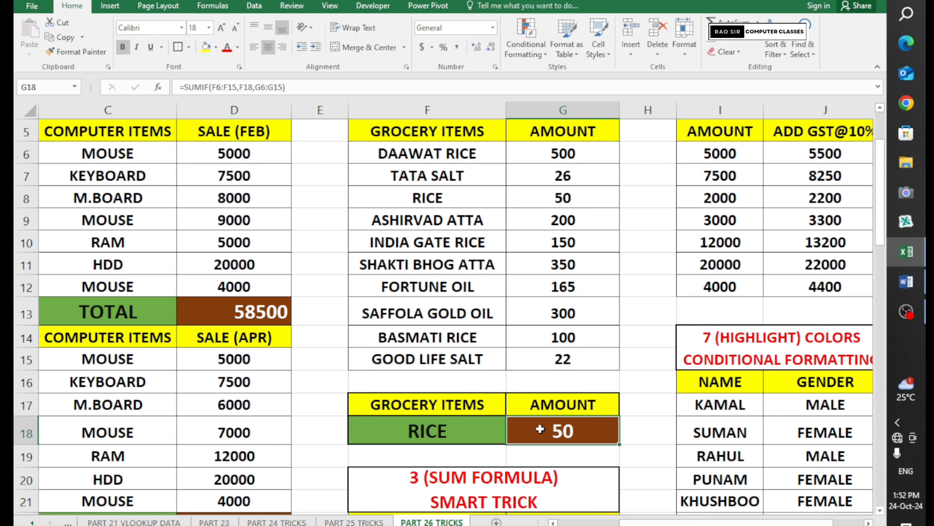
click(468, 431)
click(541, 432)
Compare the amounts of the individual rice items in F6:G15 with the lookup item in F18.
click(445, 199)
click(537, 199)
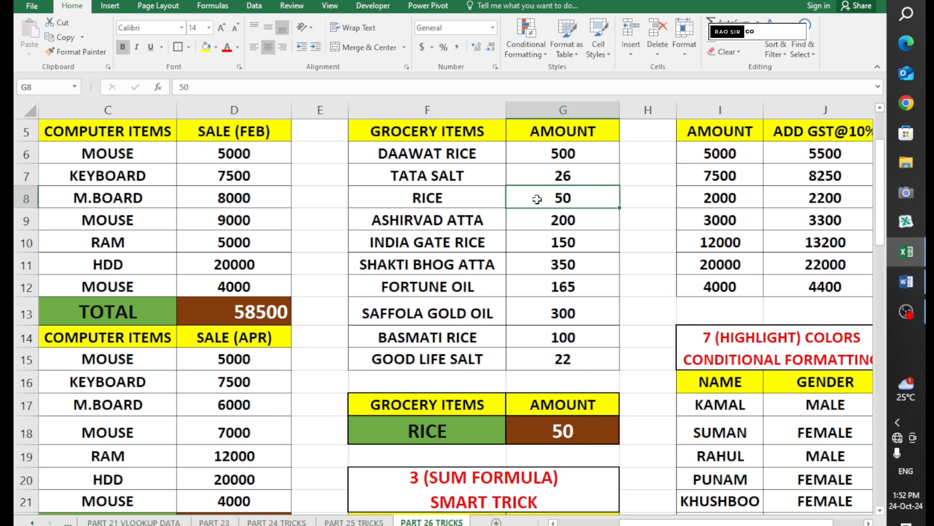
click(435, 156)
click(544, 154)
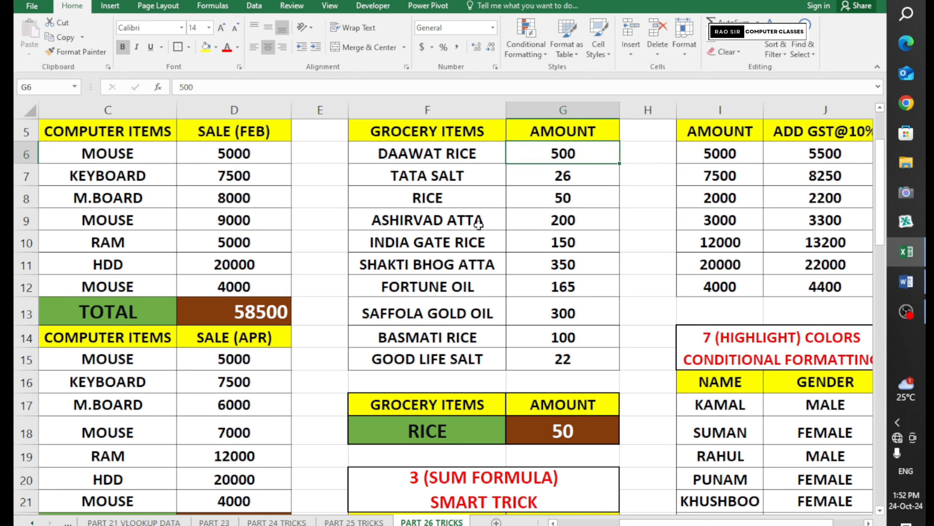
click(412, 247)
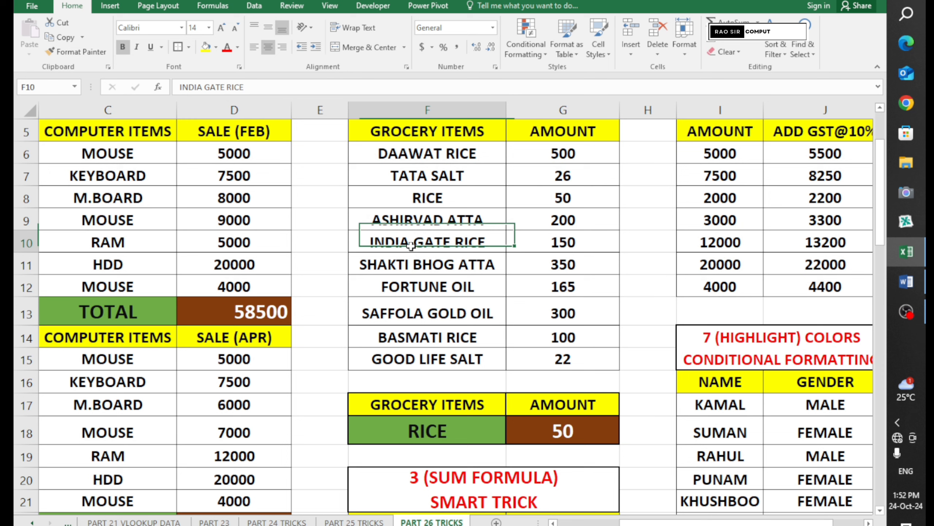
click(540, 247)
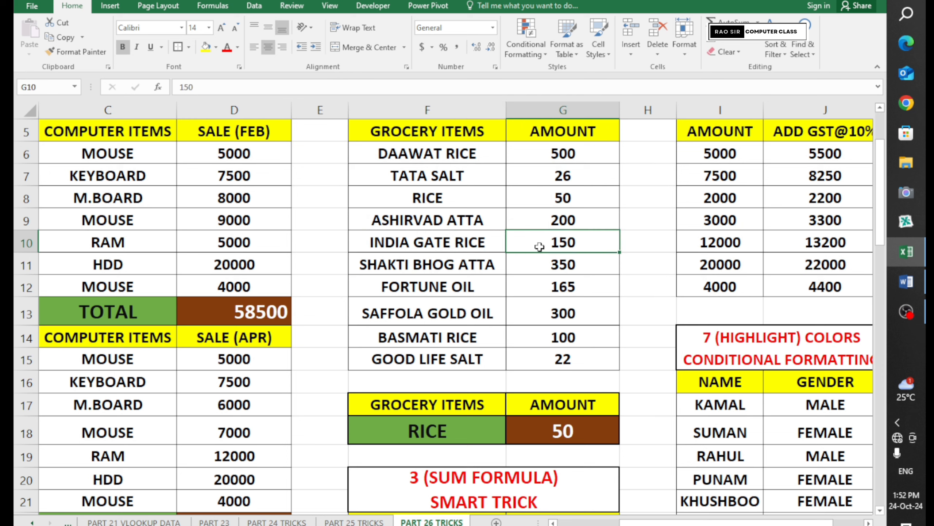
click(453, 336)
click(524, 336)
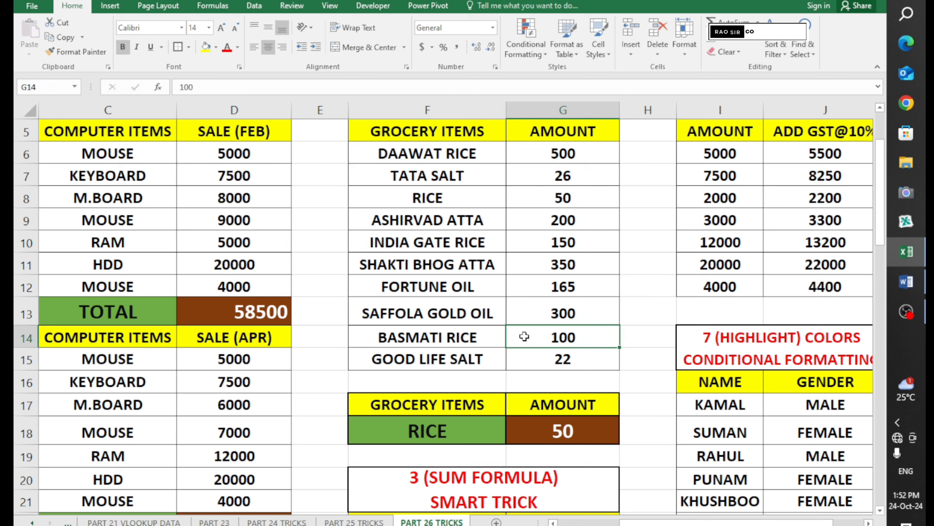
click(471, 435)
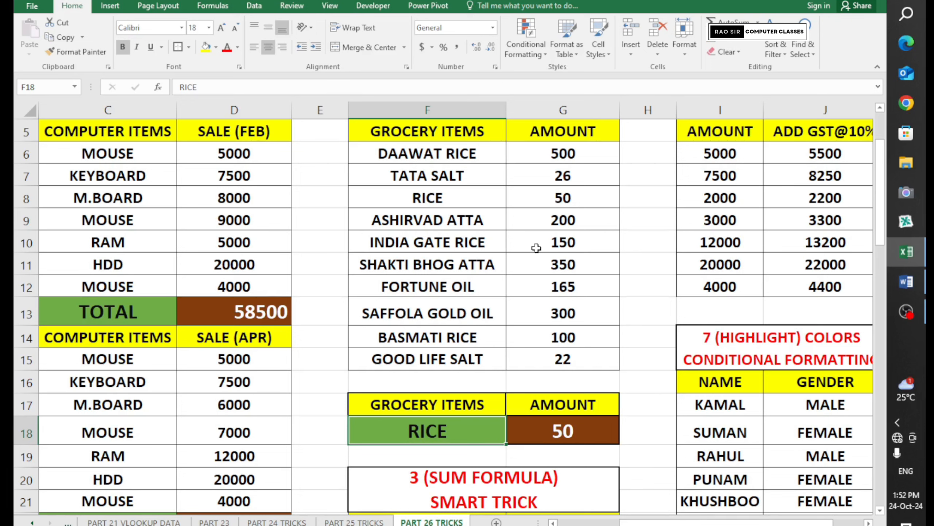
drag(463, 151, 468, 350)
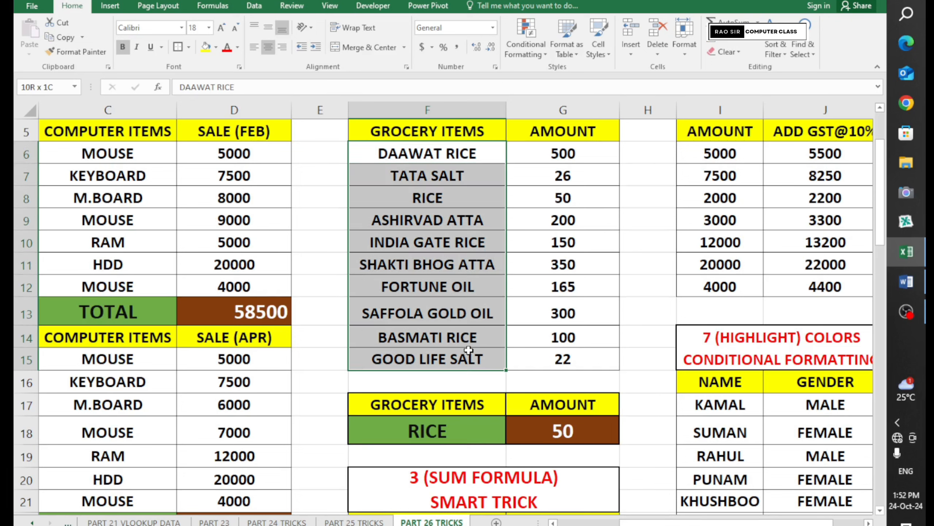
click(392, 161)
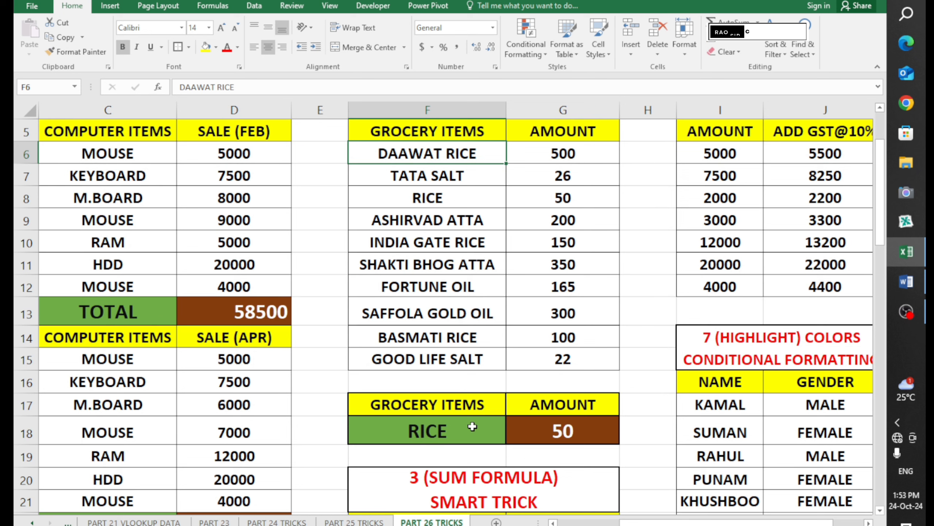
Change the lookup item in F18 to *RICE* with wildcards on both sides and check the amount in G18.
double_click(447, 436)
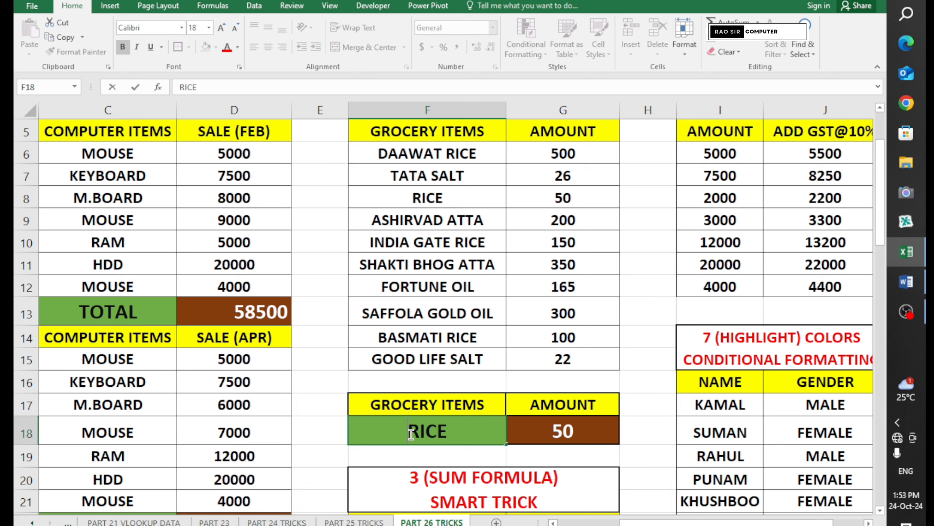
text(*RICE)
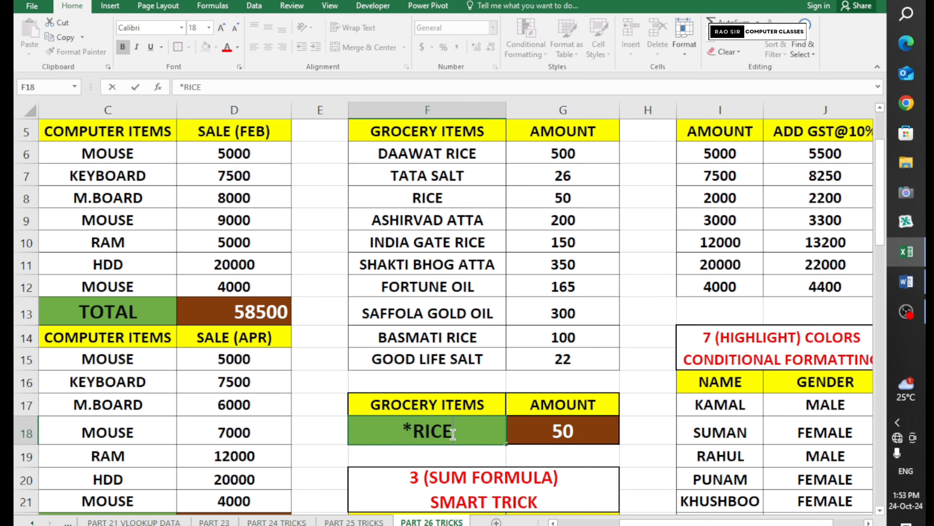
text(*)
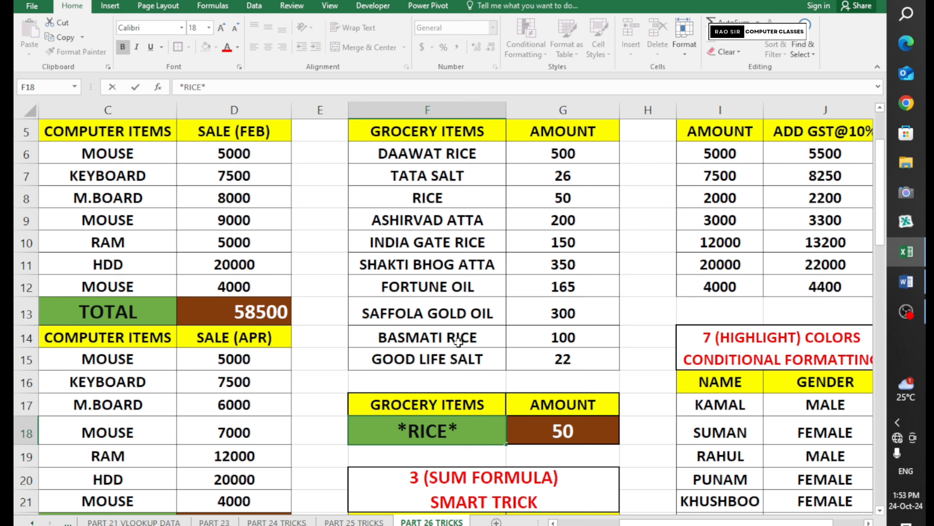
click(644, 438)
click(573, 433)
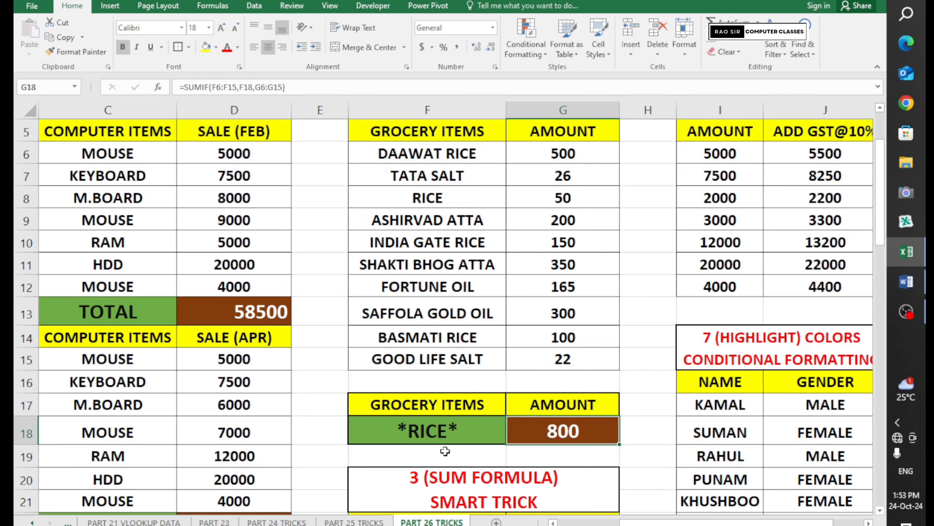
Replace the lookup item in F18 with ATTA and check the amount in G18.
click(451, 432)
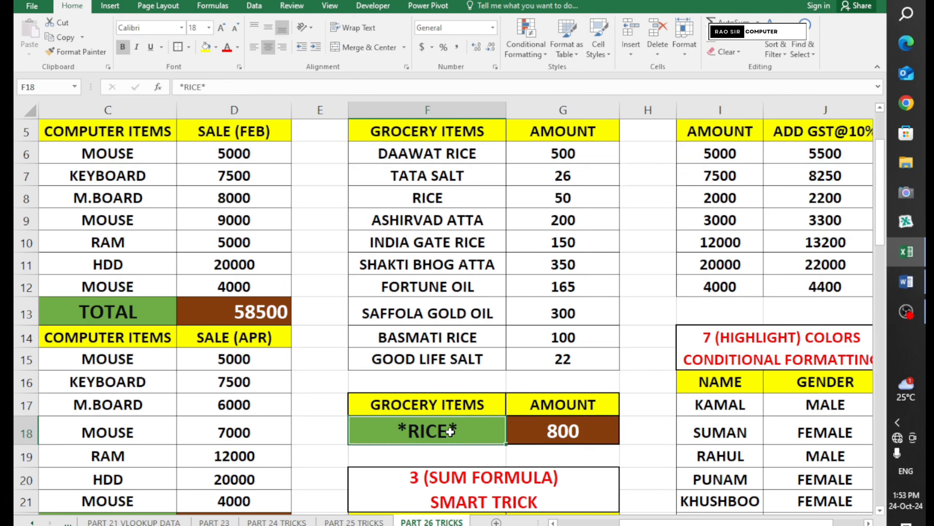
text(ATTA)
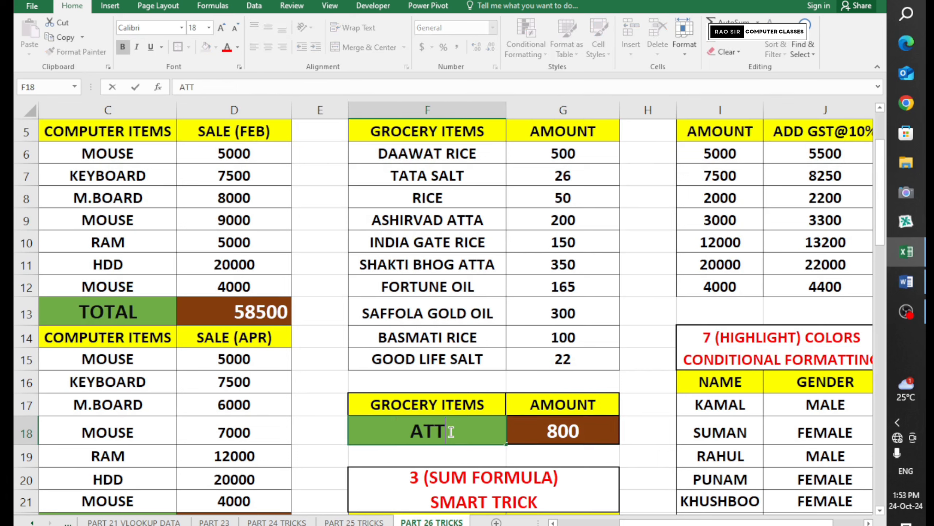
click(651, 439)
click(586, 436)
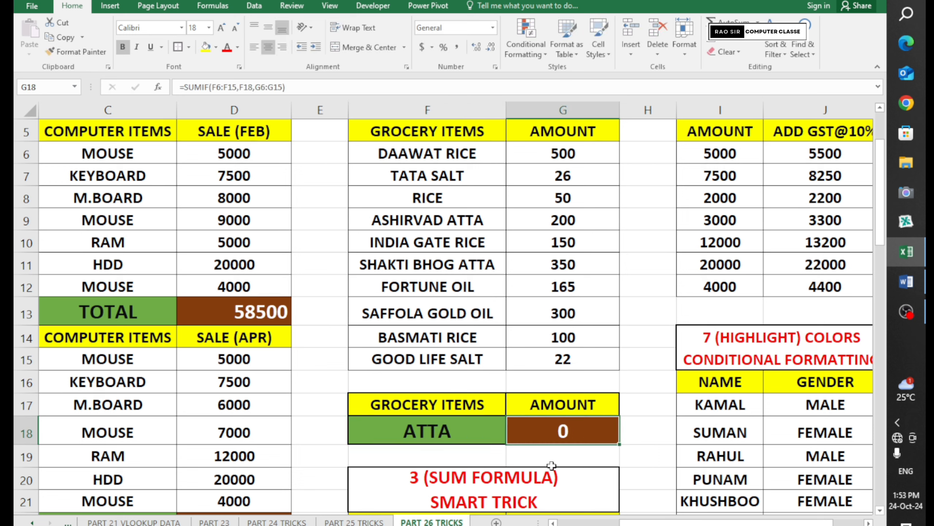
Change the lookup item in F18 to *ATTA* with wildcards on both sides and check the SUMIF amount in G18.
click(464, 431)
double_click(464, 431)
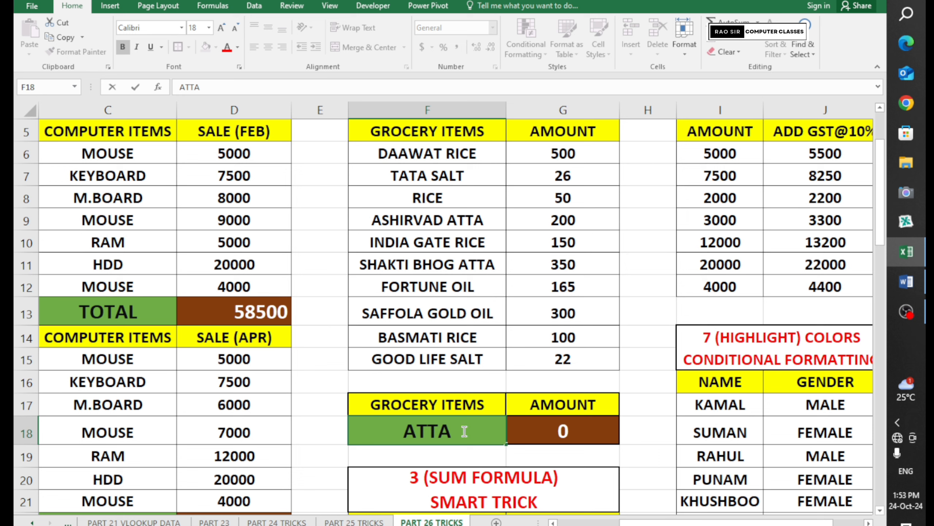
text(*)
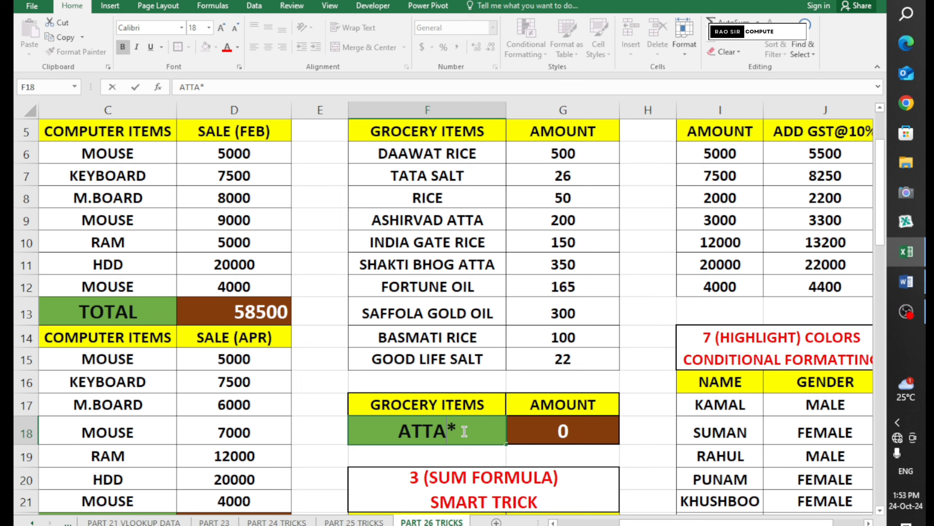
key(Home)
text(*)
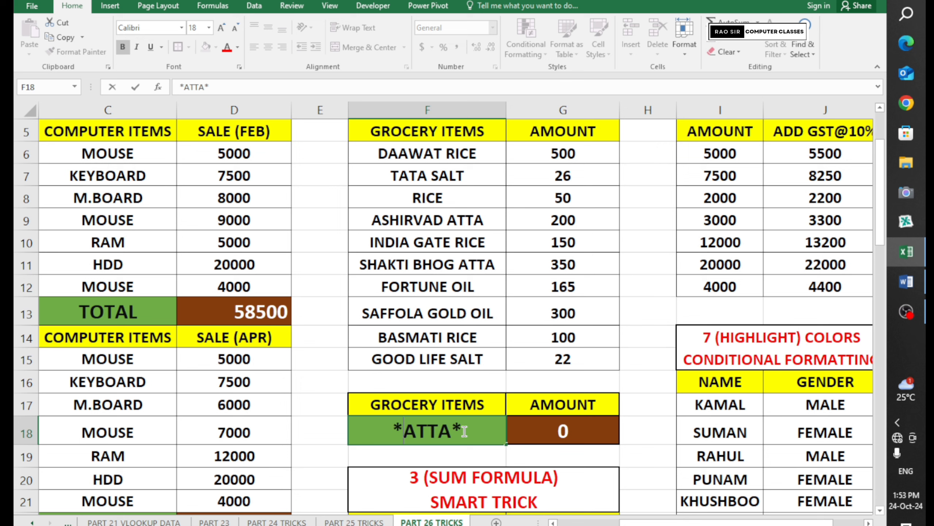
key(Return)
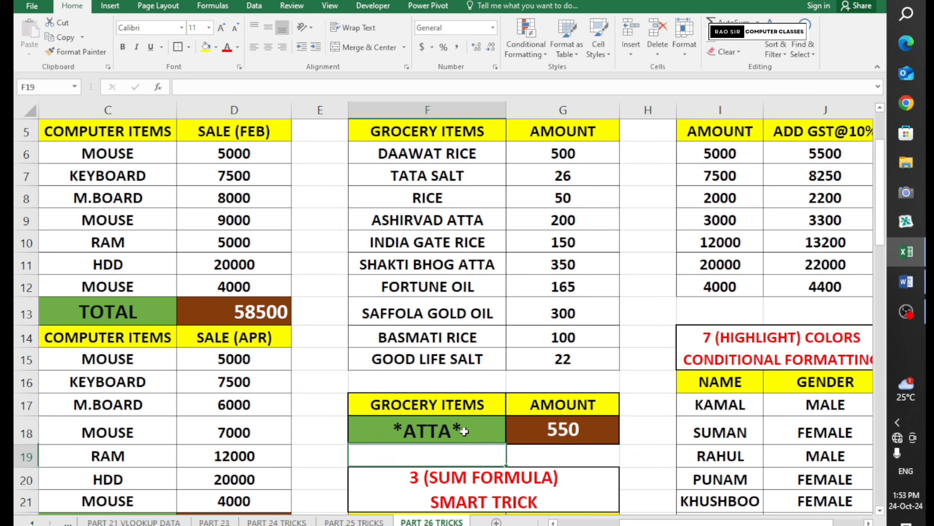
click(531, 434)
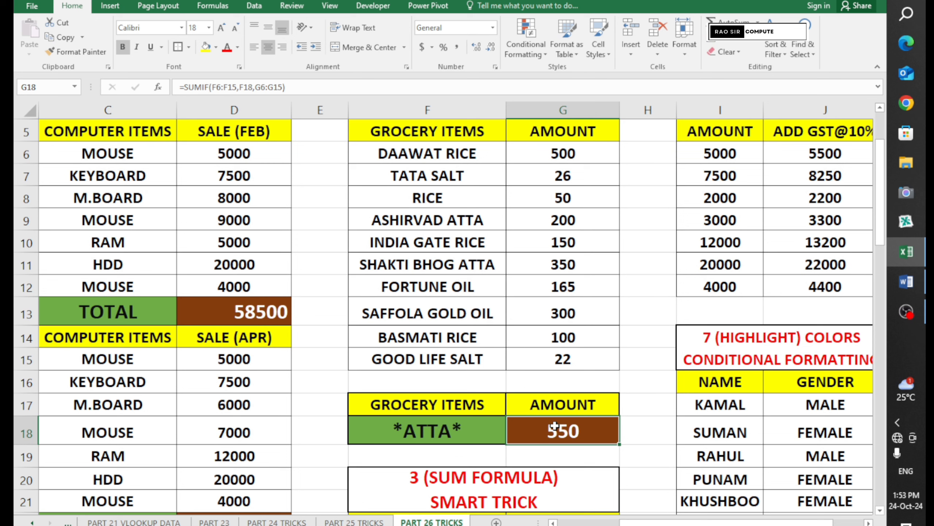
scroll(554, 426, up, 1)
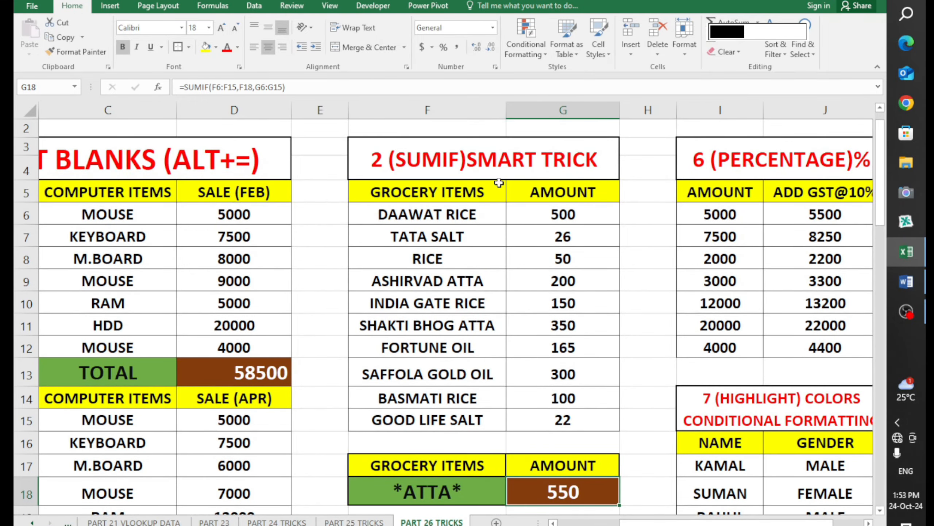
scroll(535, 485, down, 1)
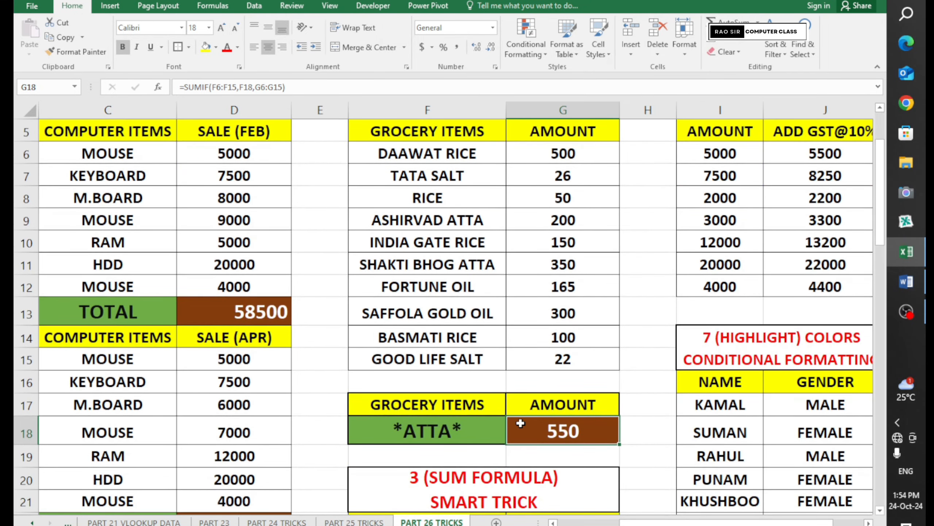
Examine the SUM formula trick table in F22:G26, comparing each DEPOSIT MONEY entry with its cumulative TOTAL MONEY formula.
scroll(520, 424, up, 1)
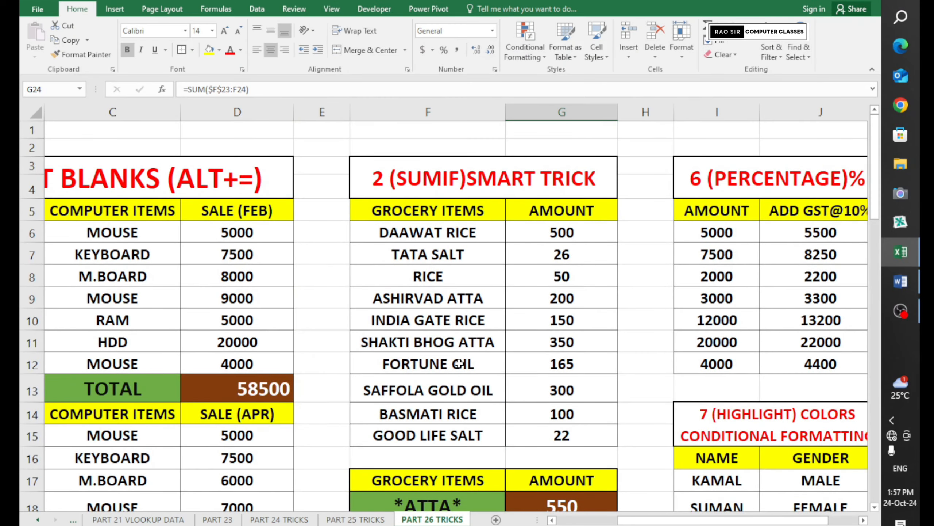
scroll(459, 364, down, 5)
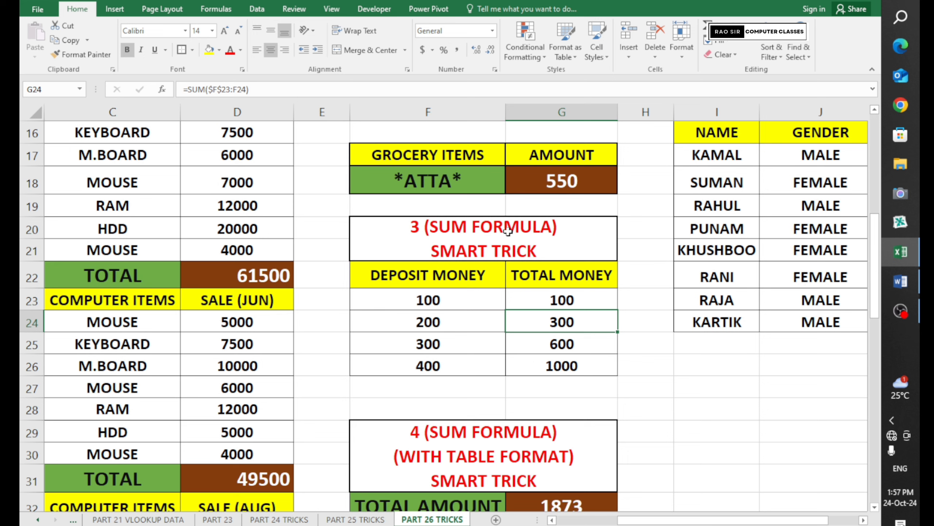
click(279, 278)
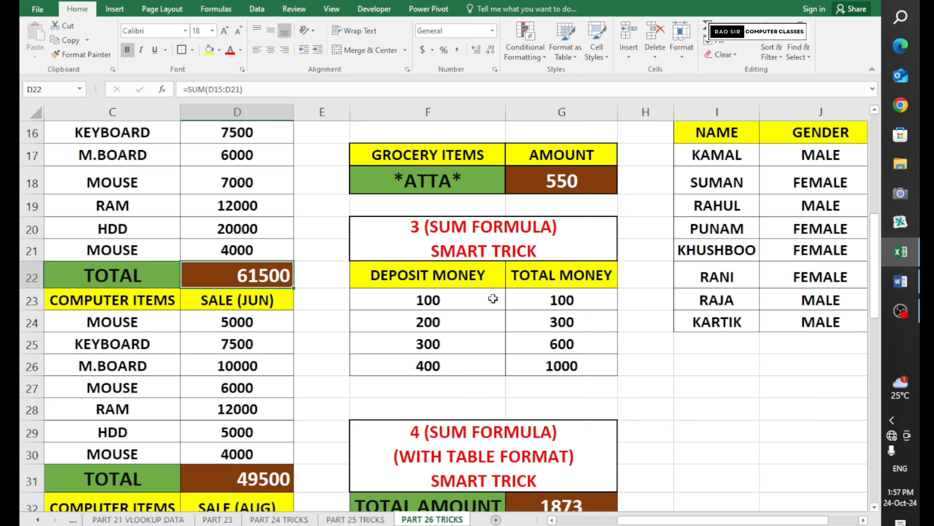
drag(534, 302, 550, 368)
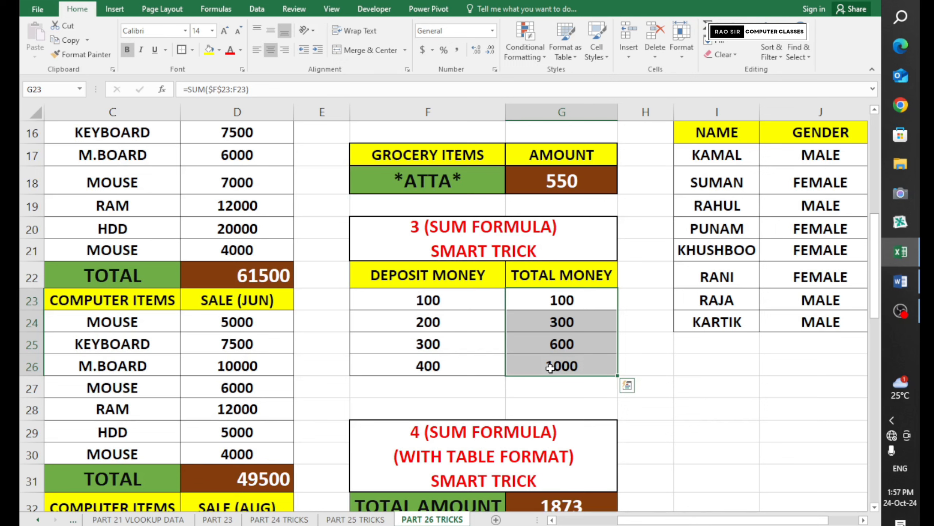
drag(434, 286, 539, 358)
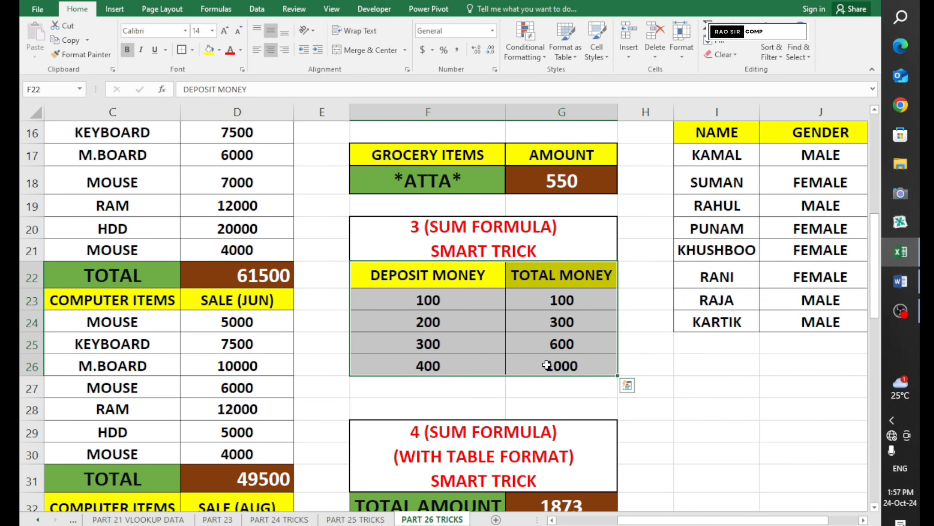
click(443, 279)
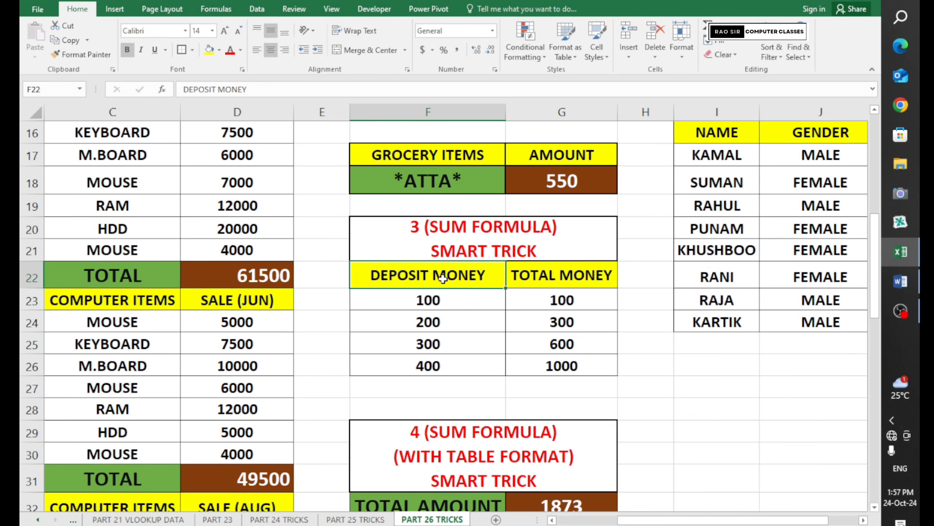
click(530, 280)
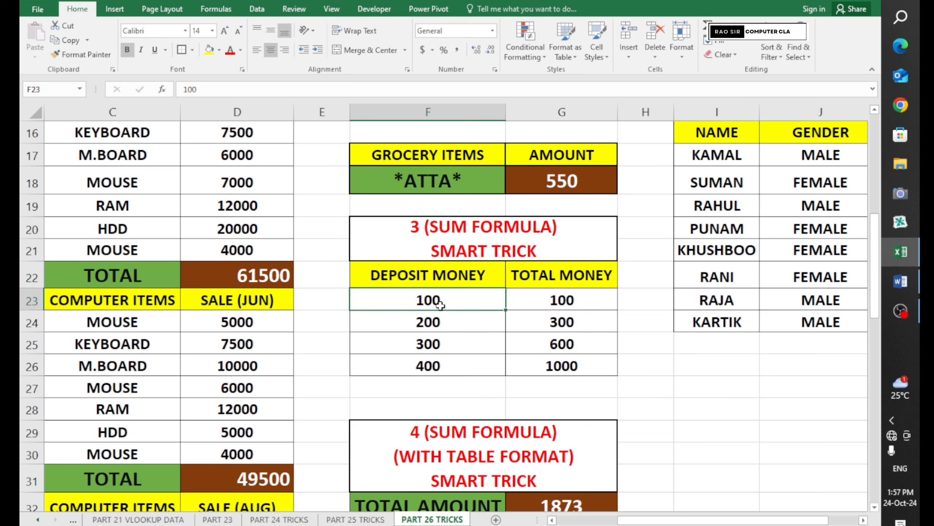
click(539, 304)
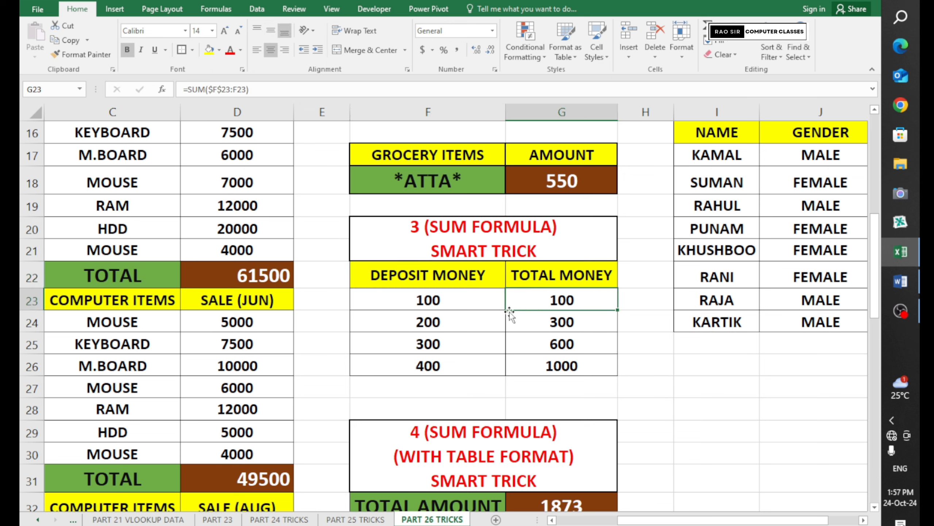
click(443, 332)
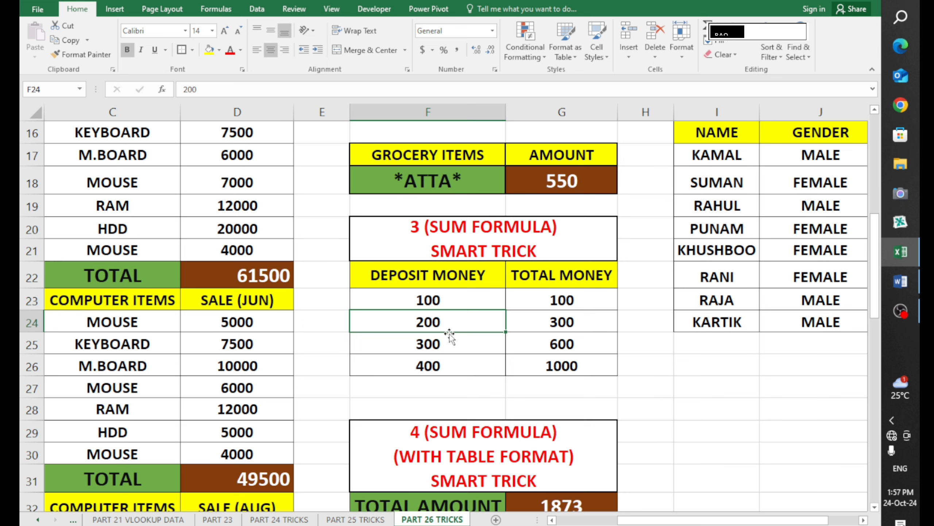
click(521, 318)
click(437, 345)
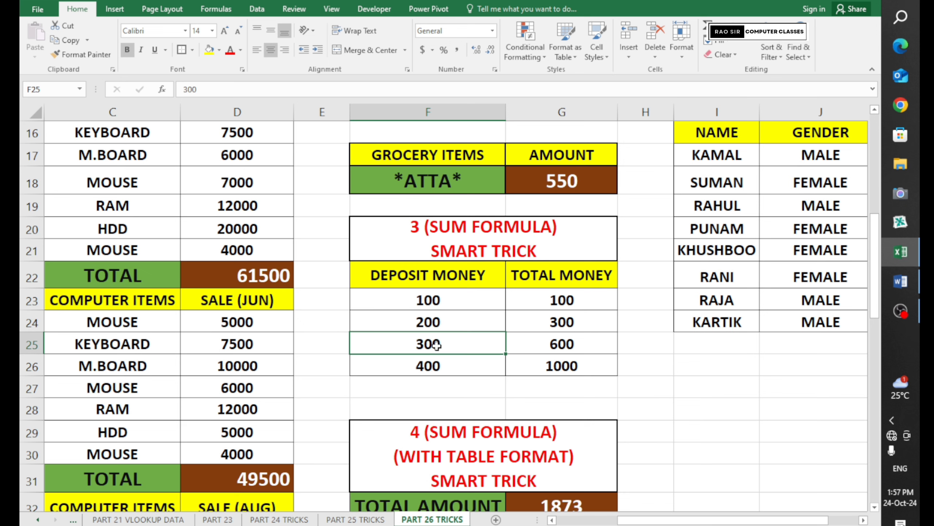
click(541, 343)
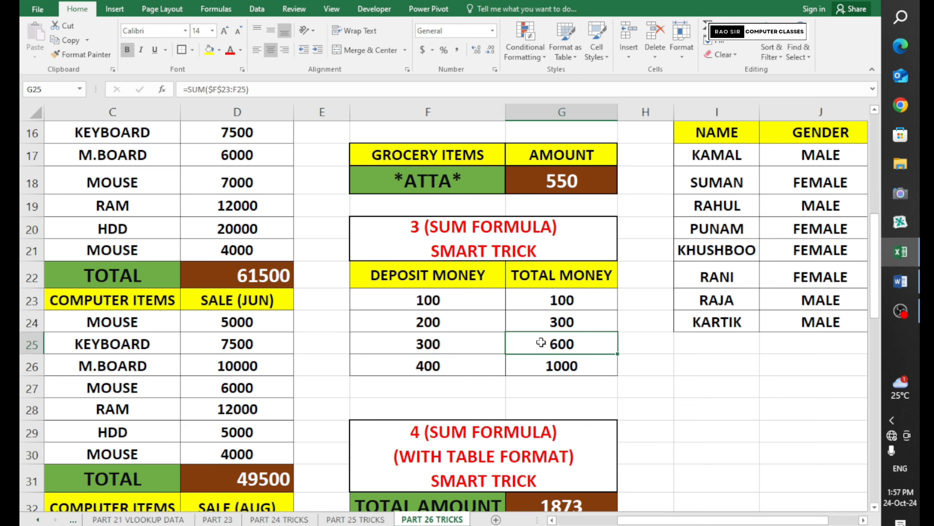
Clear the TOTAL MONEY formulas in G23:G26 and begin a new SUM formula in G23.
drag(548, 302, 547, 363)
key(Delete)
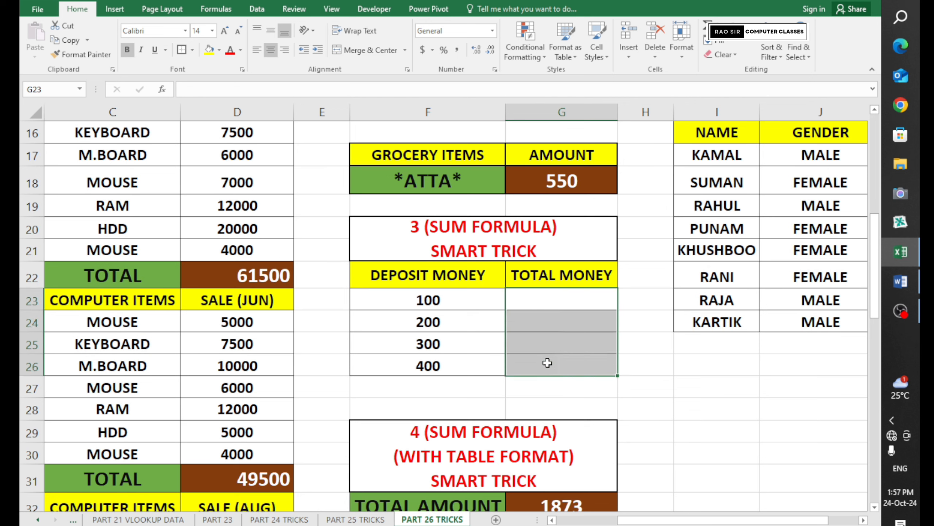
click(553, 301)
text(=S)
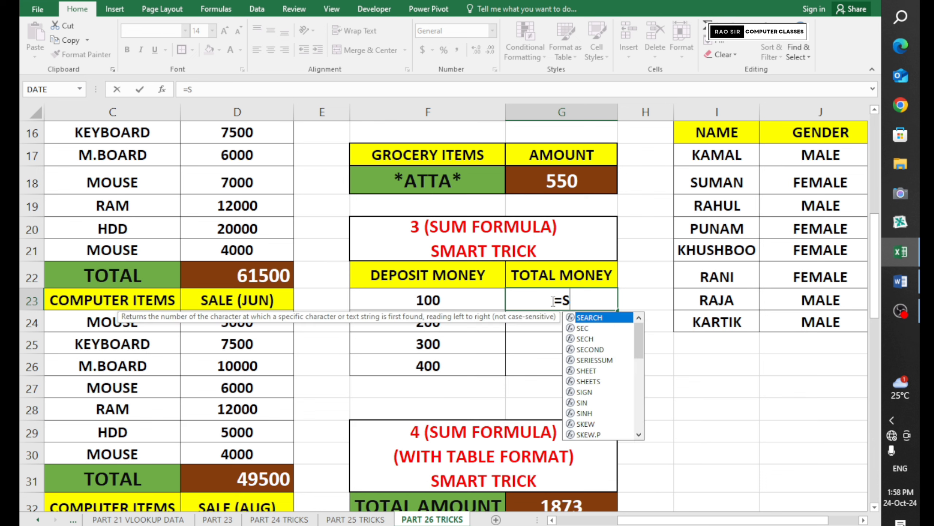
text(UM()
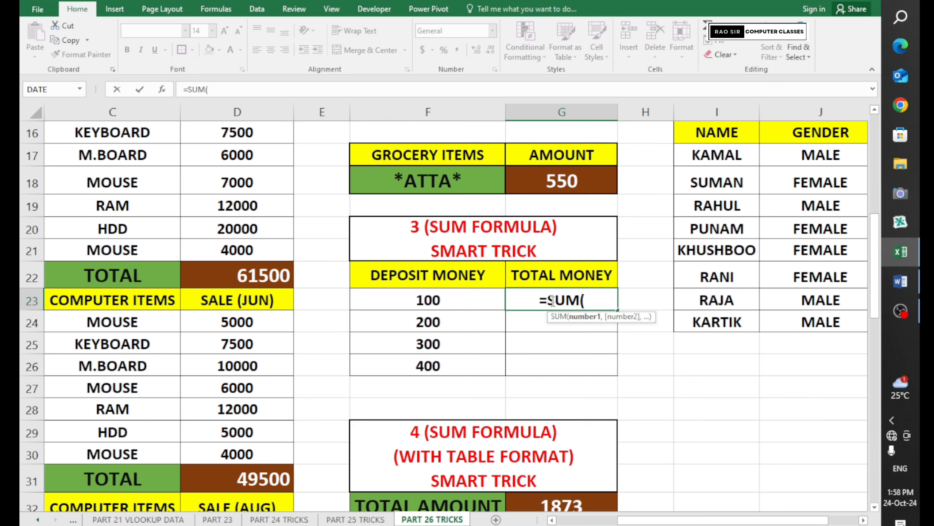
Fill in the G23 formula as =SUM($F$23:F23), making only the first F23 reference absolute.
click(429, 300)
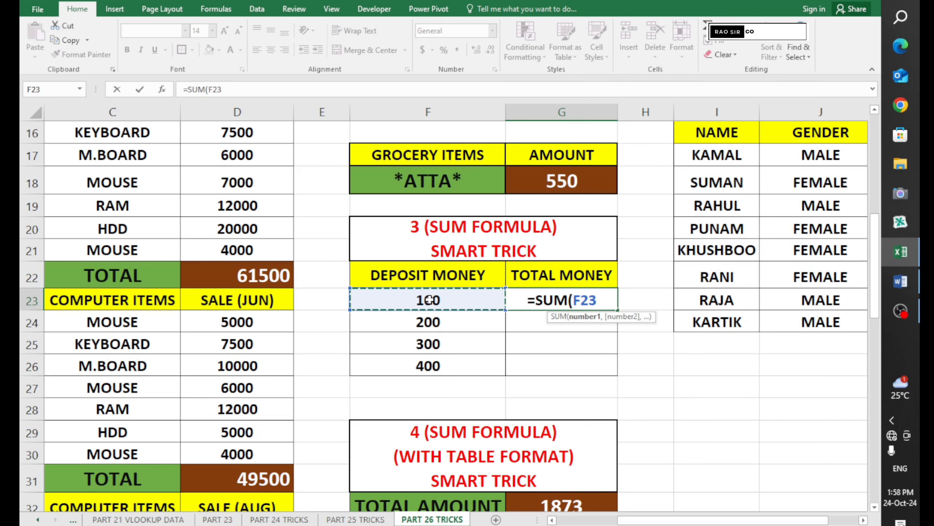
key(F4)
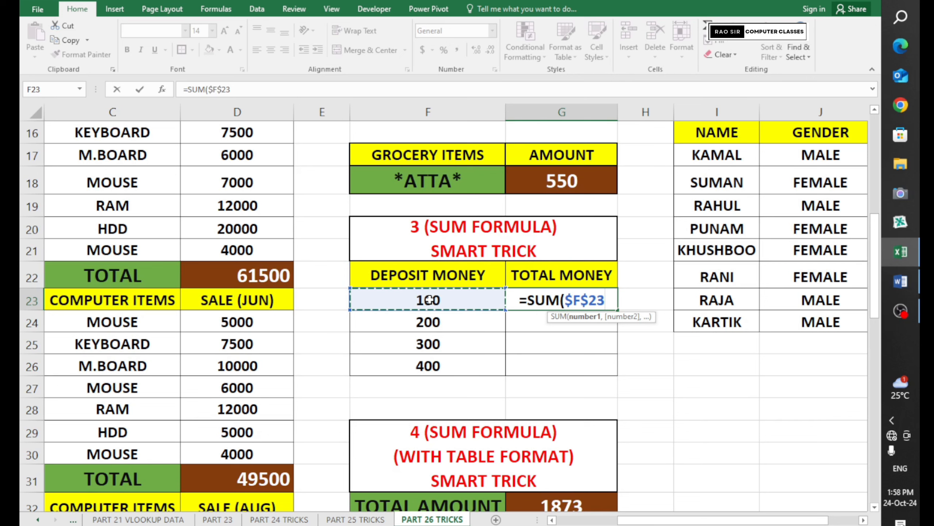
text(:)
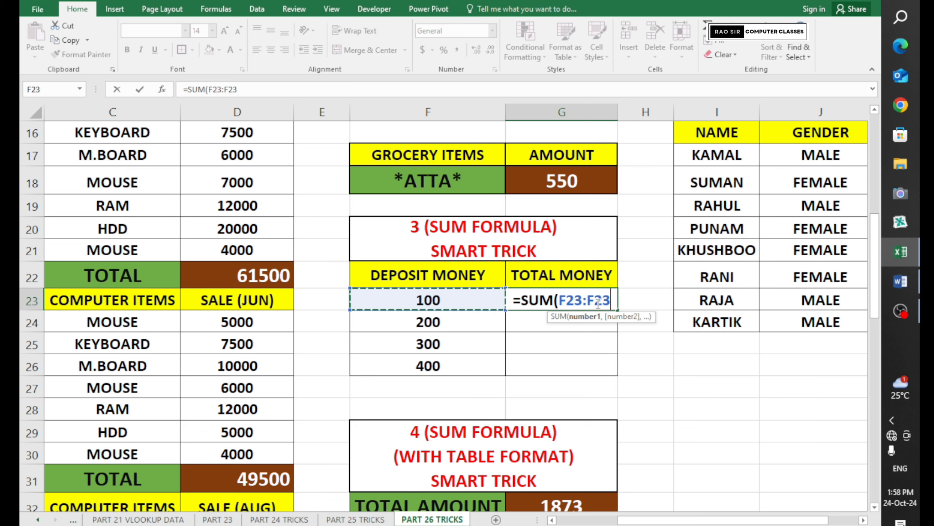
click(573, 304)
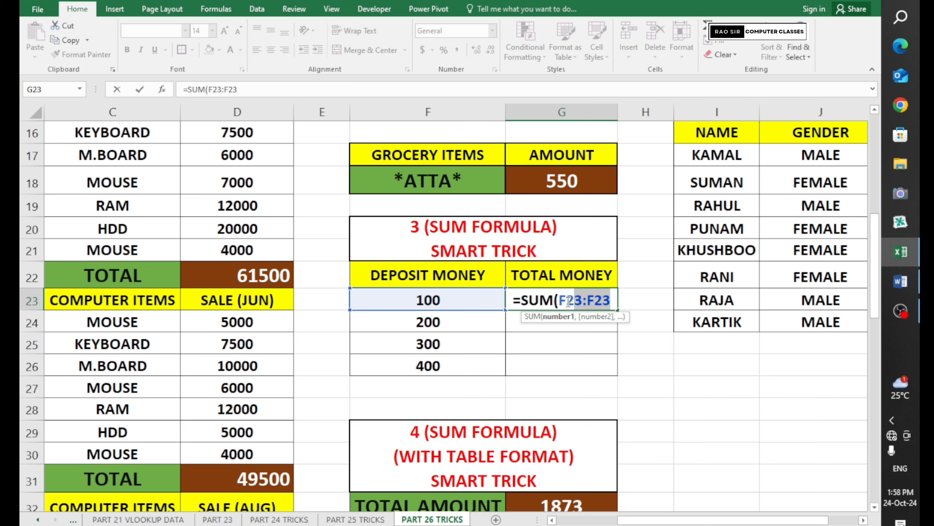
double_click(570, 302)
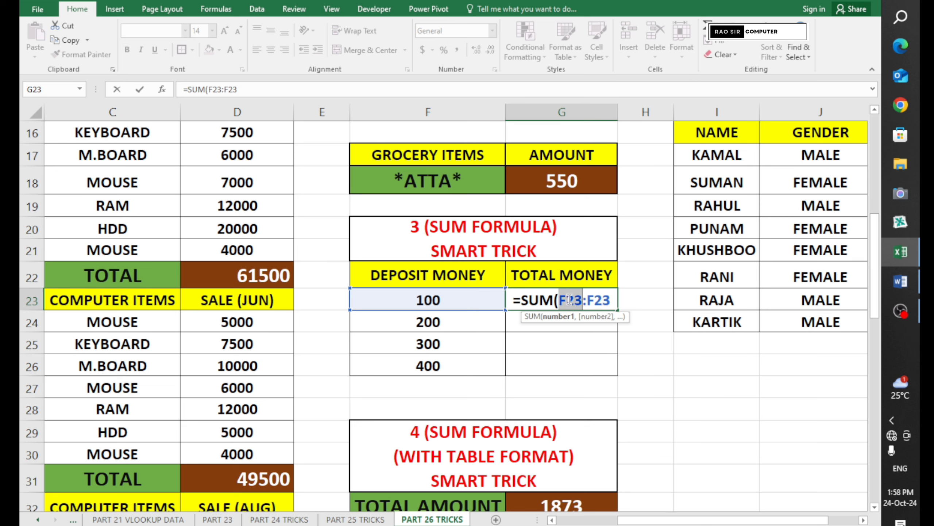
key(F4)
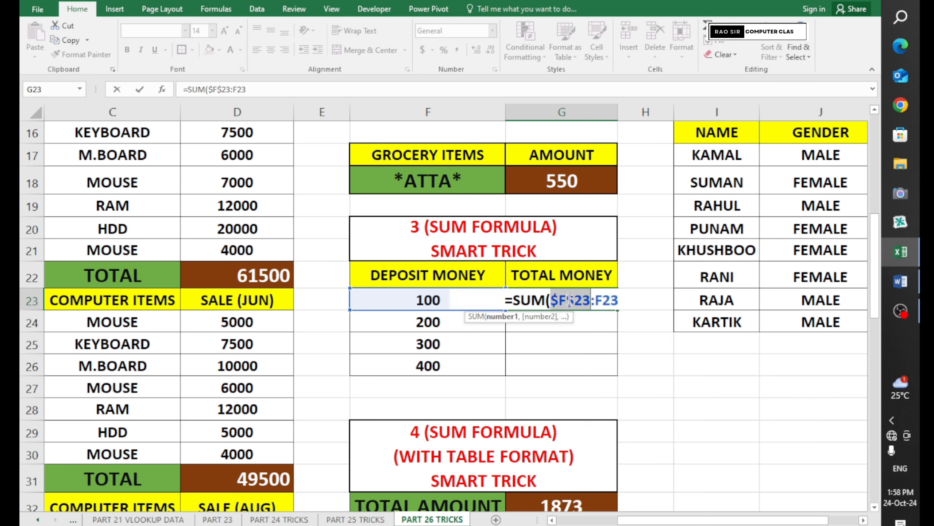
click(621, 300)
text())
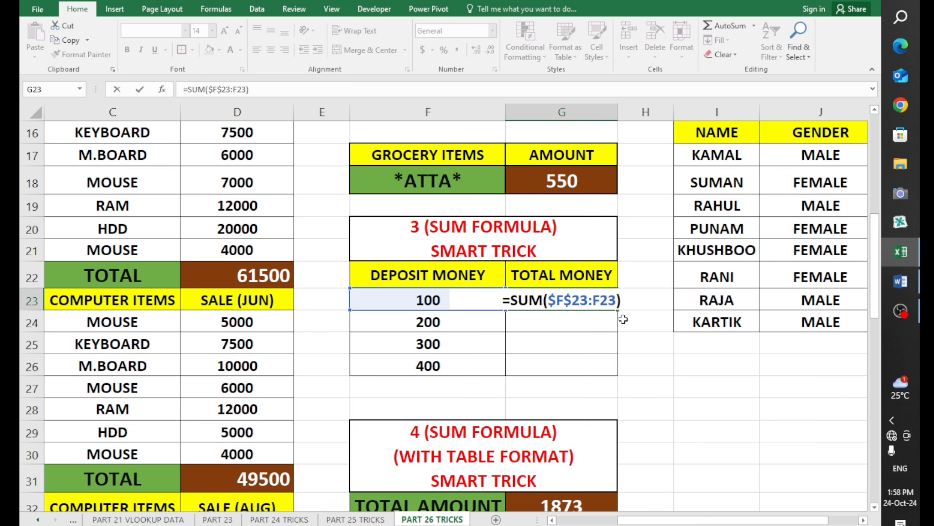
Remove the range and closing parenthesis from the G23 formula, keeping only =SUM(.
key(BackSpace)
key(BackSpace)
key(BackSpace)
key(BackSpace)
key(BackSpace)
key(BackSpace)
key(BackSpace)
key(BackSpace)
key(BackSpace)
key(BackSpace)
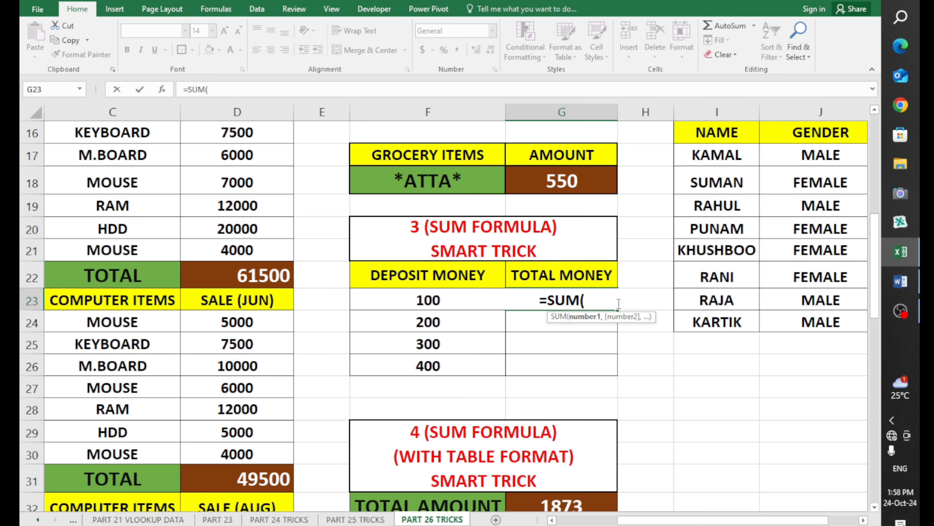
Complete the G23 formula with the range F23:F23 and a closing parenthesis, giving =SUM(F23:F23).
click(448, 300)
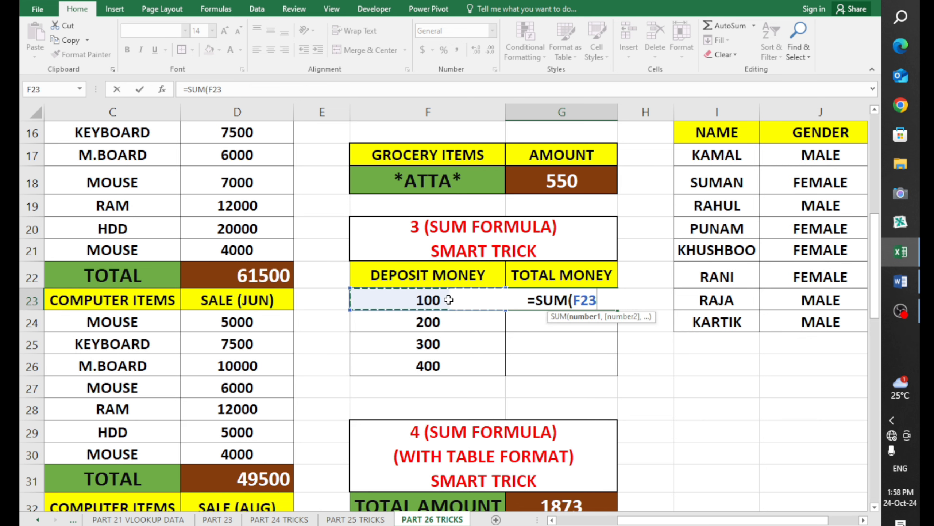
text(:F23)
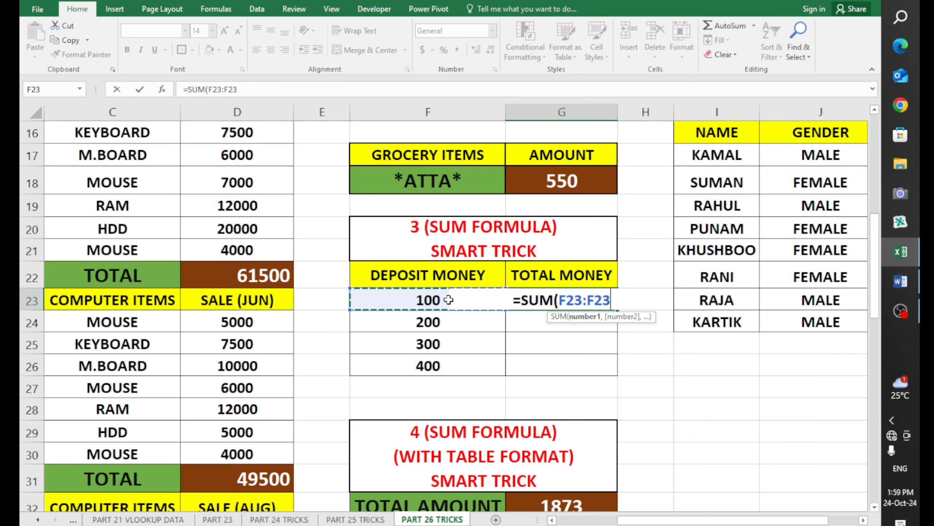
text())
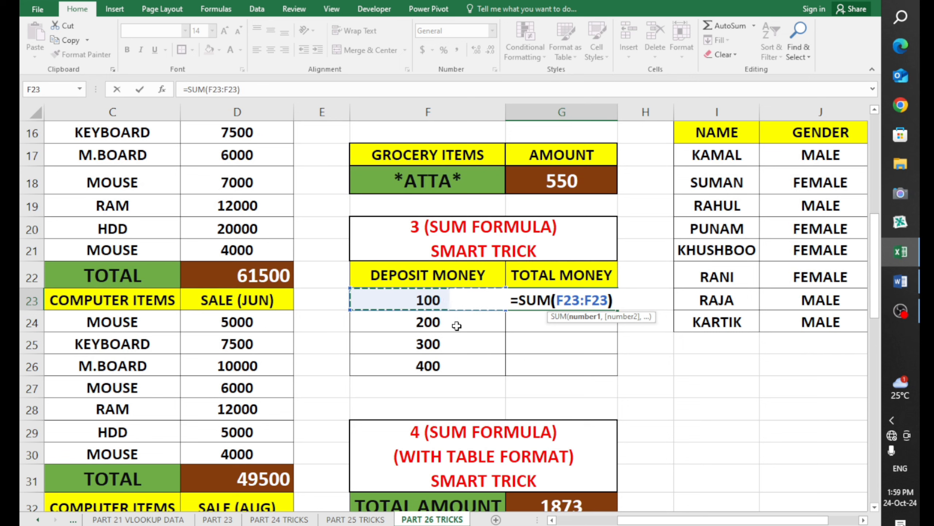
Make only the first F23 reference absolute in the G23 formula and enter it as =SUM($F$23:F23).
click(568, 305)
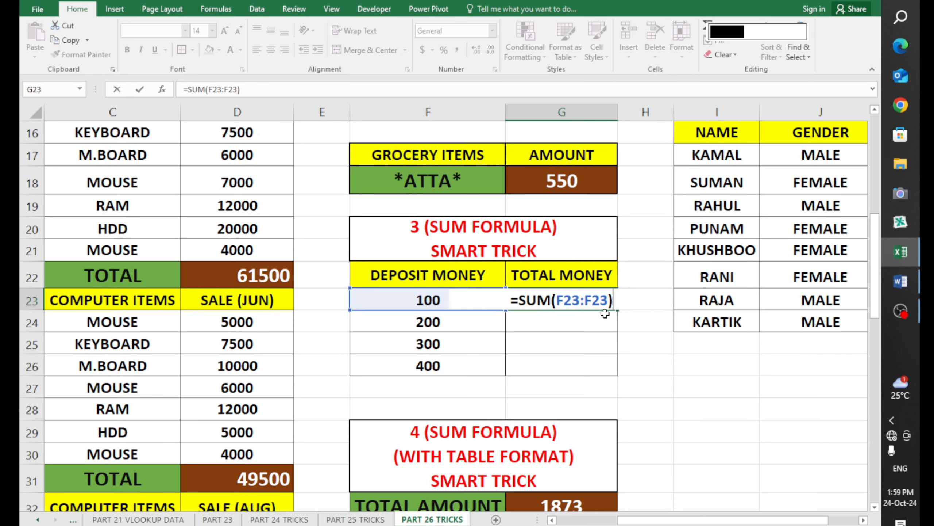
double_click(568, 303)
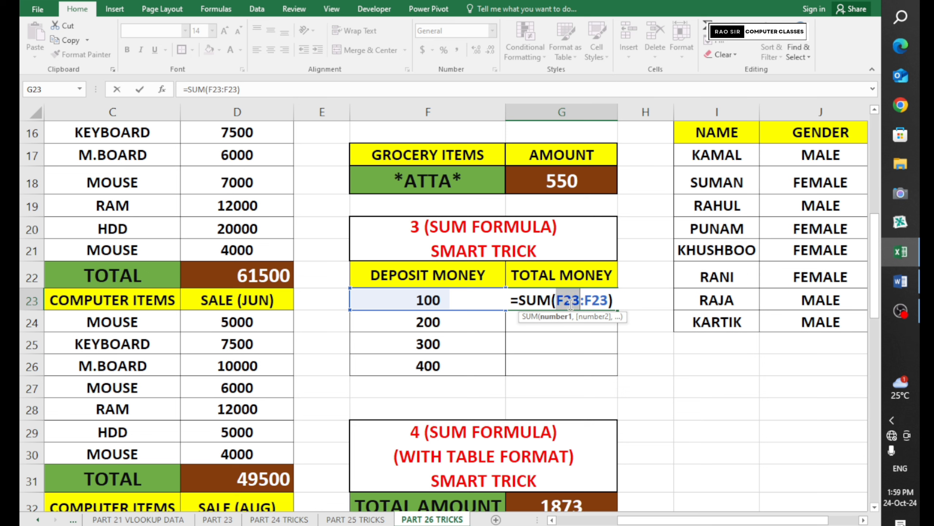
click(580, 301)
drag(571, 301, 557, 300)
key(F4)
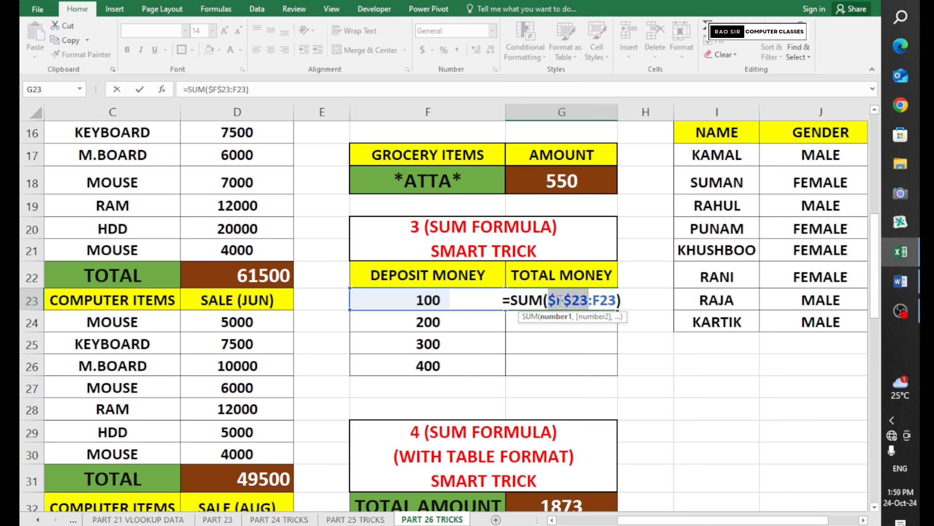
key(Return)
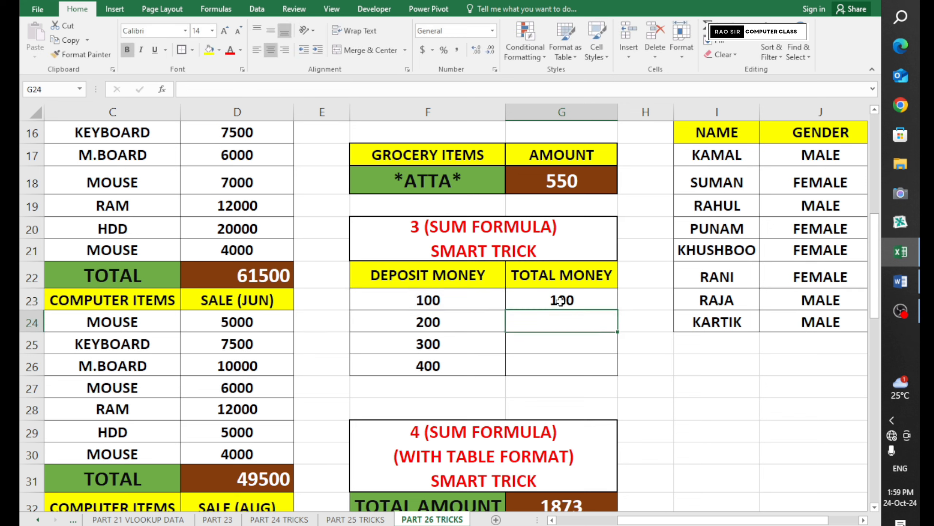
Change the F24 deposit to 500 and fill the G23 running total formula down through G26.
click(548, 305)
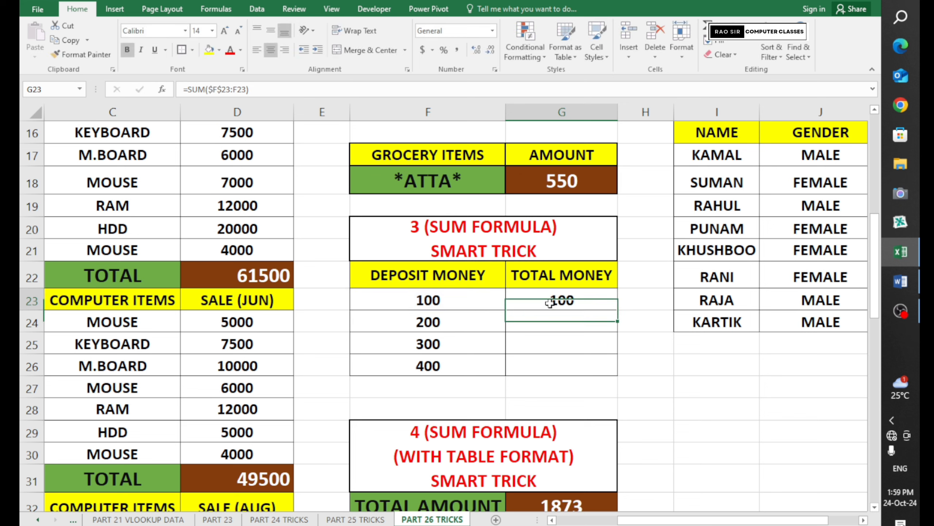
click(461, 320)
text(500)
key(Return)
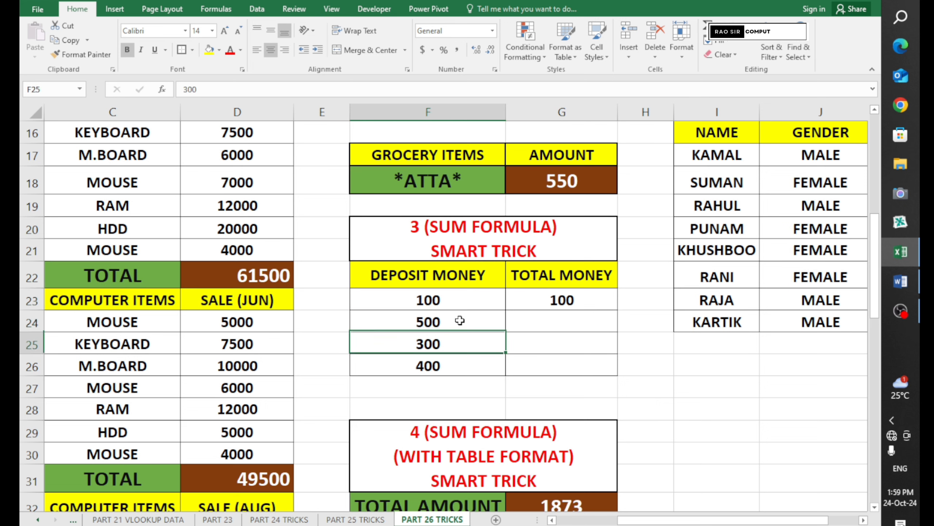
click(560, 305)
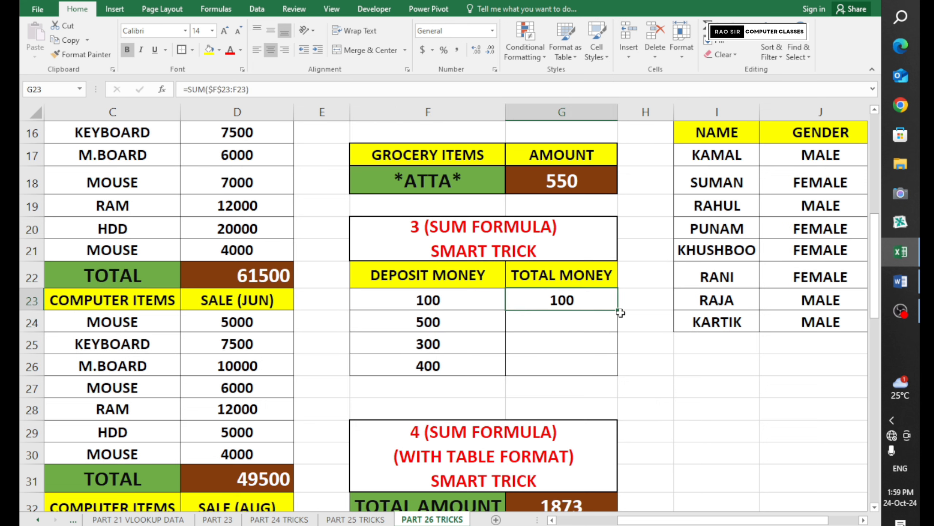
drag(620, 313, 613, 374)
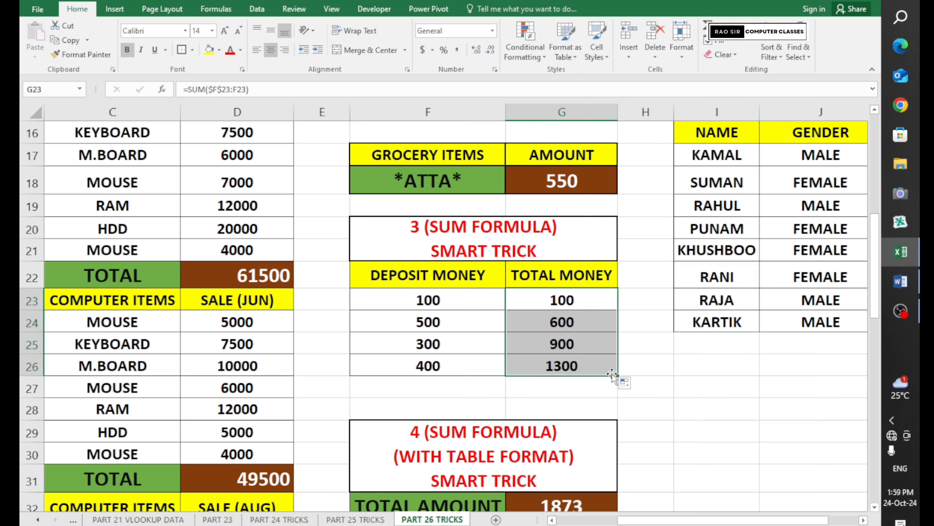
Clear the deposits in F24:F26 and re-enter them as 200, 300 and 500.
click(456, 323)
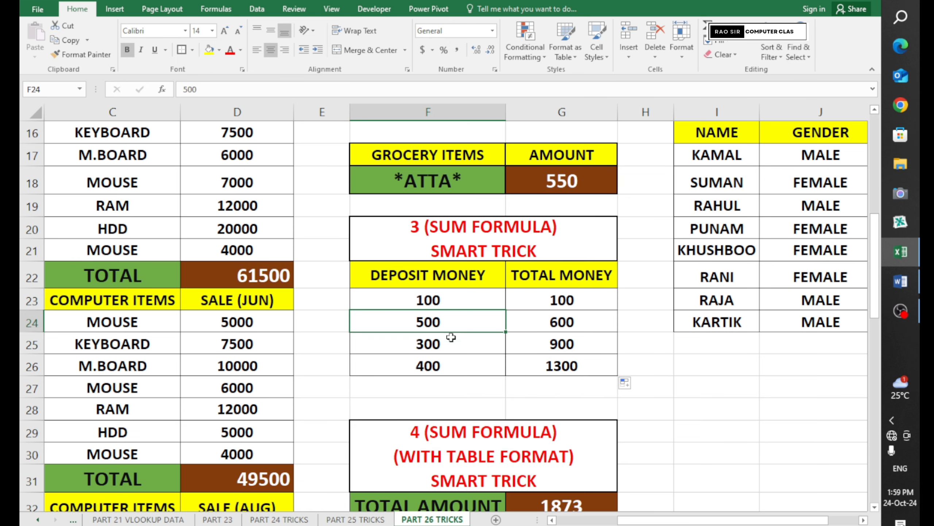
drag(486, 326, 472, 364)
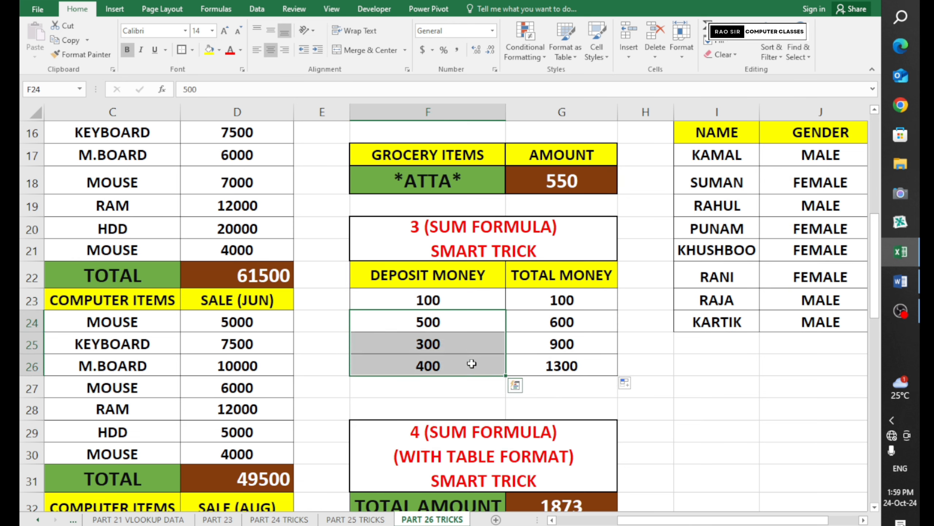
key(Delete)
click(447, 324)
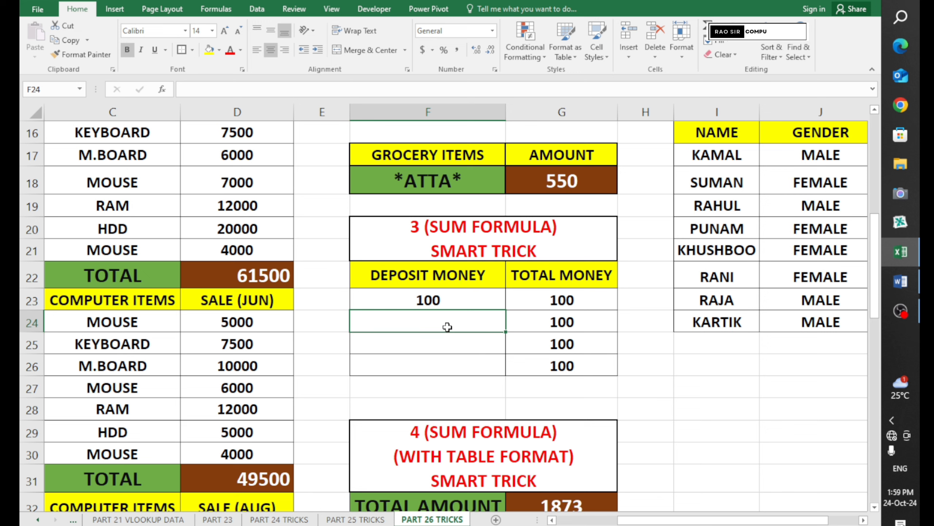
text(200)
key(Return)
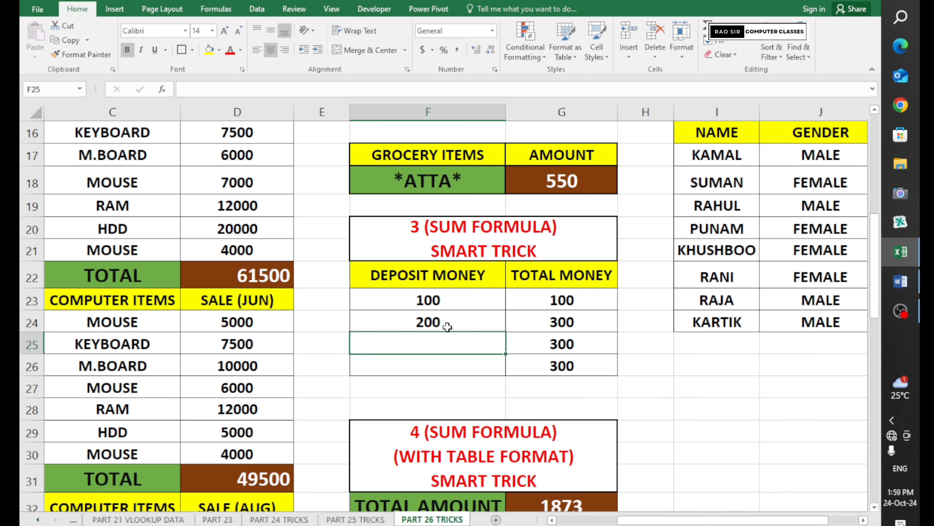
text(300)
key(Return)
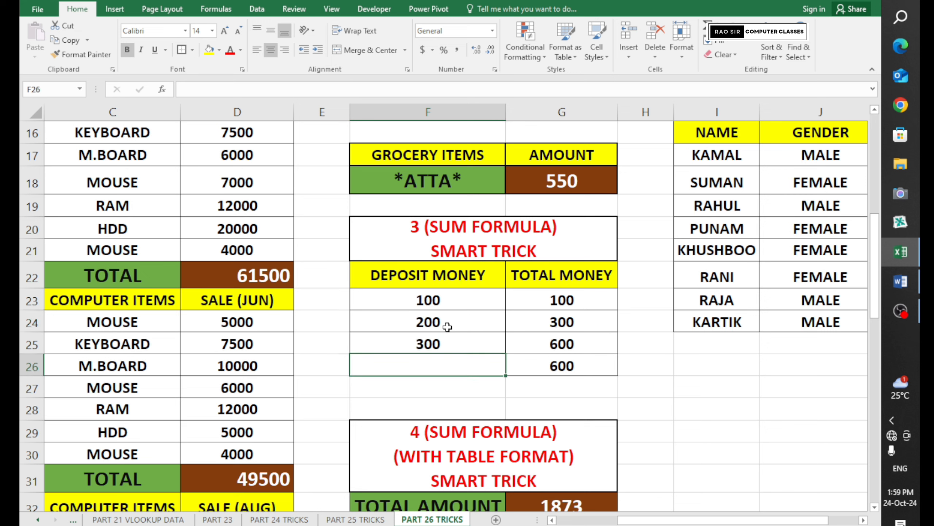
text(500)
key(Return)
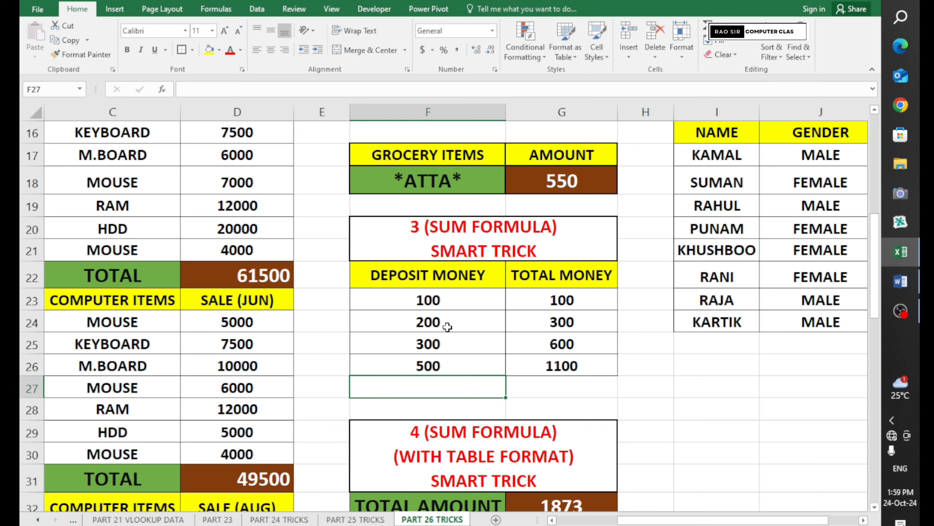
Review the deposit table of trick 3, and examine trick 4's TOTAL AMOUNT formula in G32 and its grocery items and amounts in F34:G38.
drag(449, 241, 458, 360)
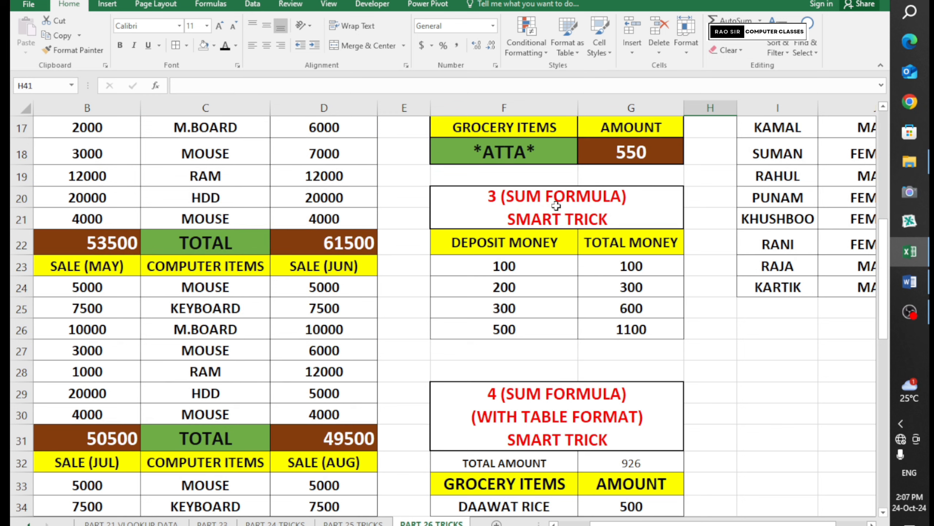
drag(479, 212, 592, 325)
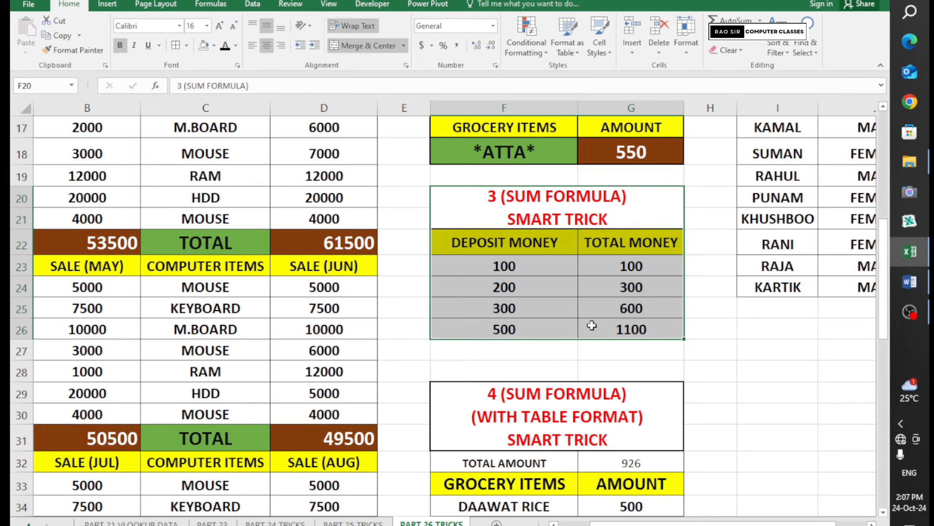
scroll(592, 325, down, 2)
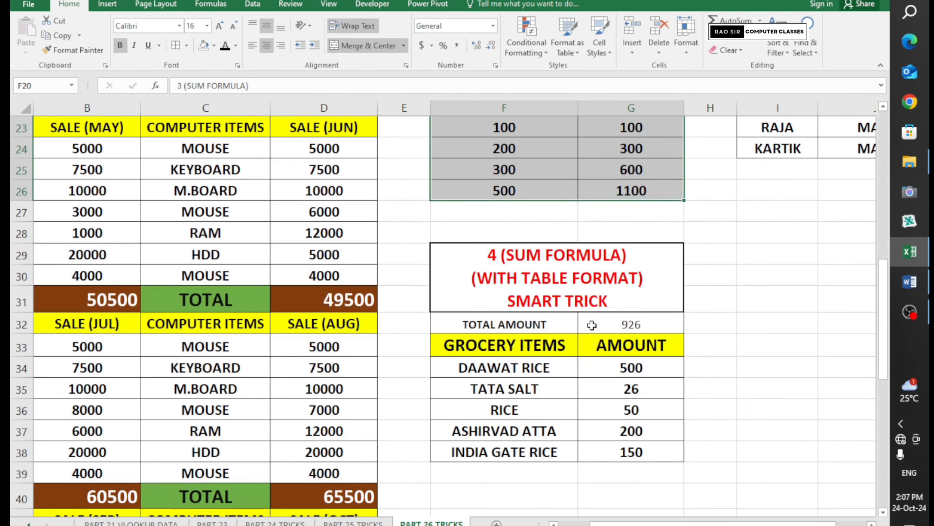
scroll(592, 324, down, 1)
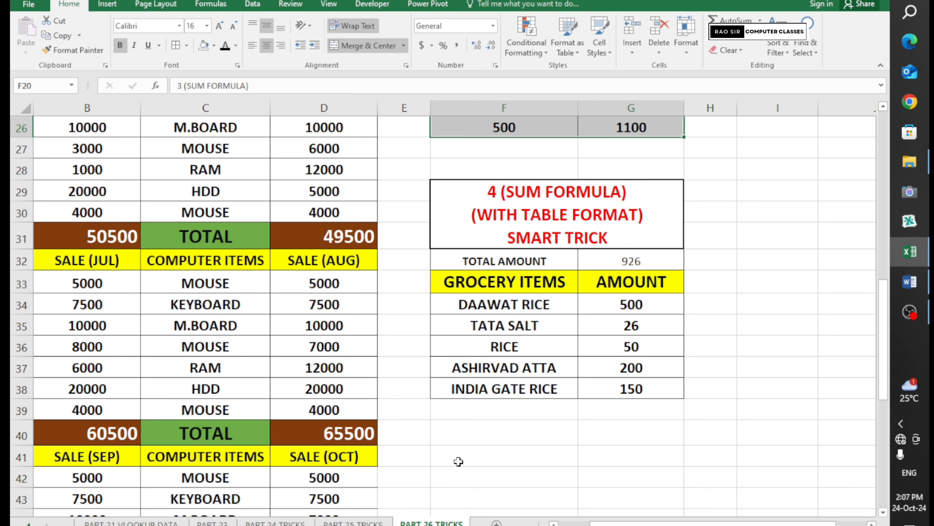
click(487, 262)
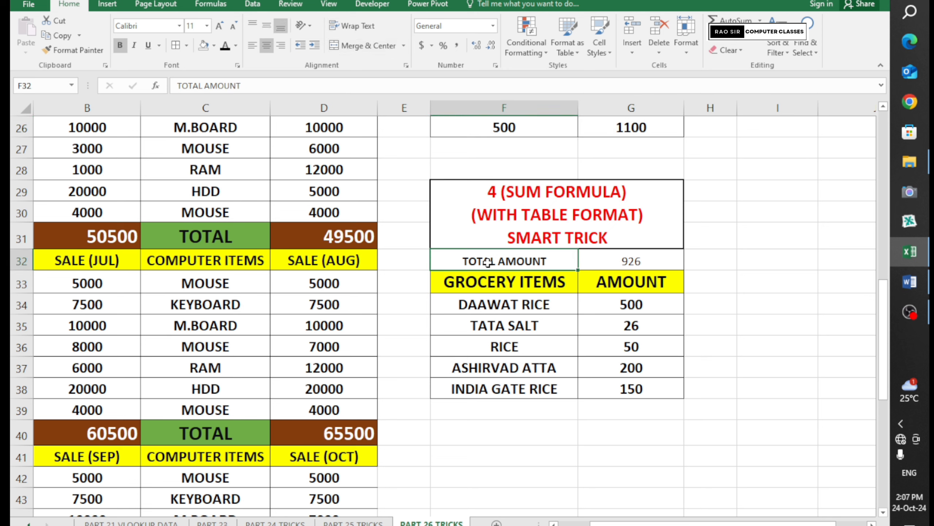
click(618, 266)
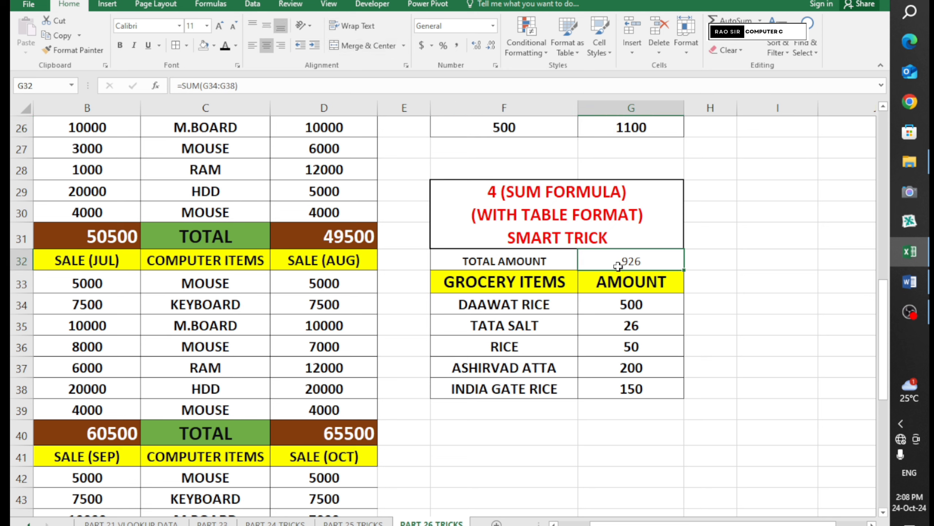
click(482, 288)
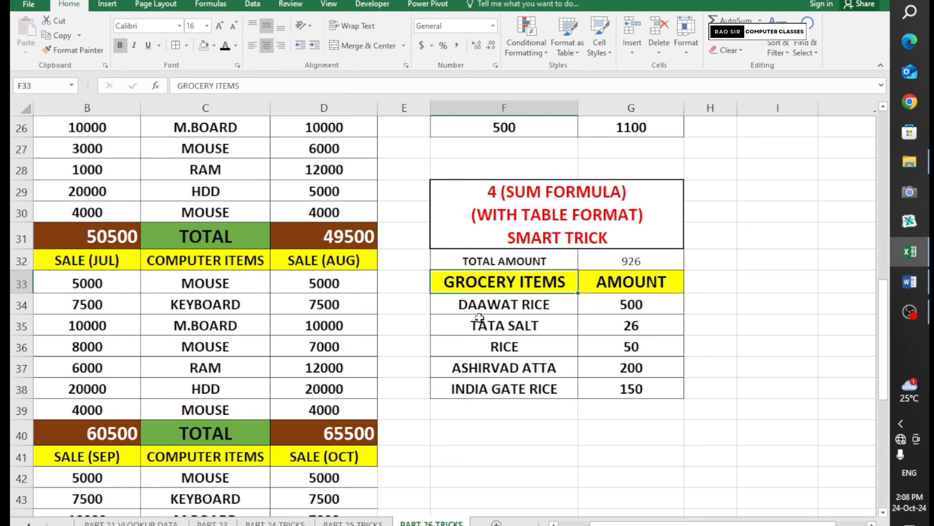
drag(479, 309, 545, 386)
drag(607, 304, 608, 390)
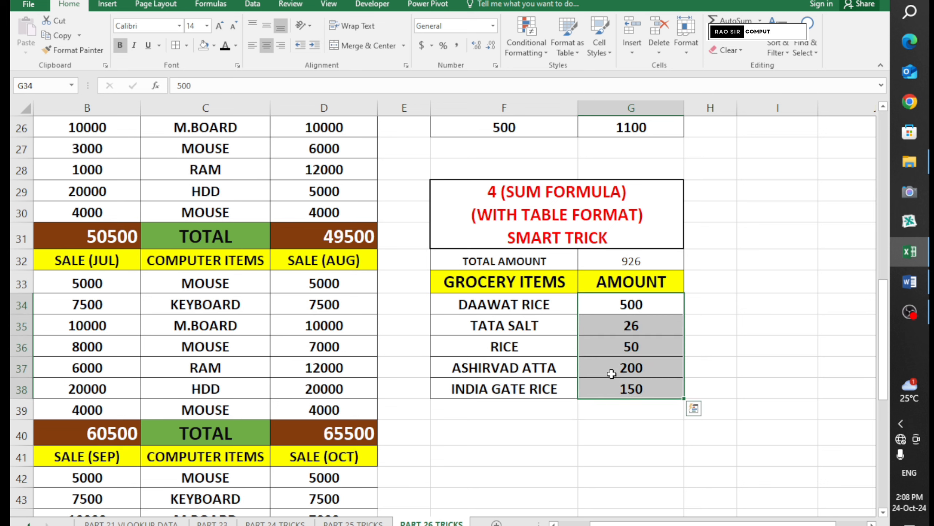
Re-enter the TOTAL AMOUNT formula in G32 as =SUM(G34:G38).
click(641, 264)
text(=)
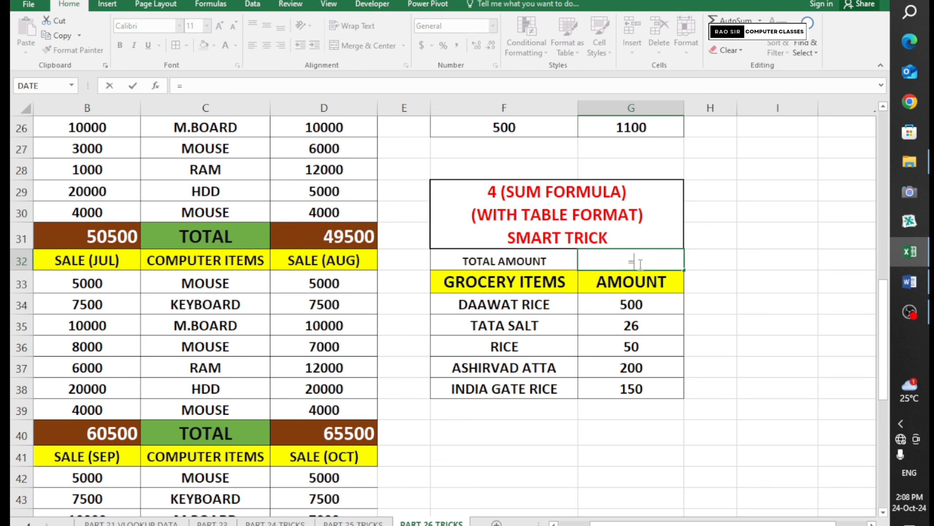
text(SUM()
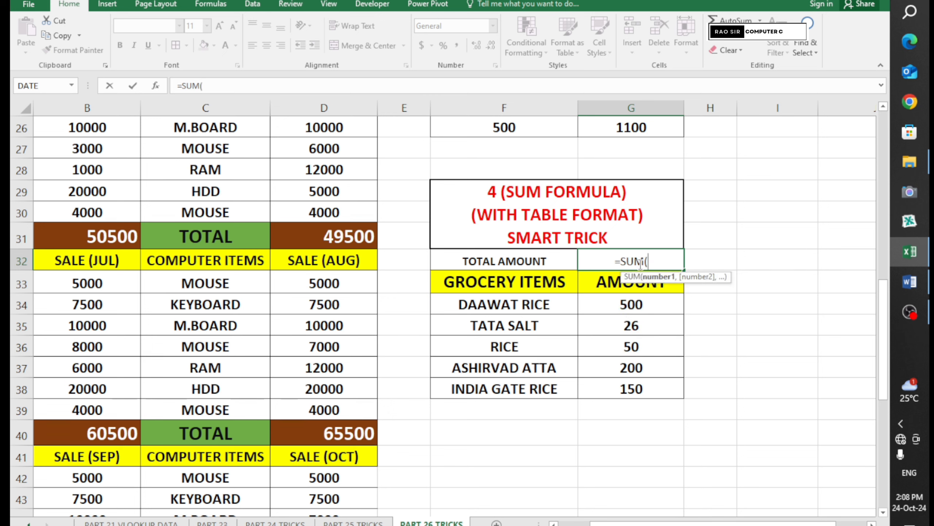
drag(632, 297, 636, 391)
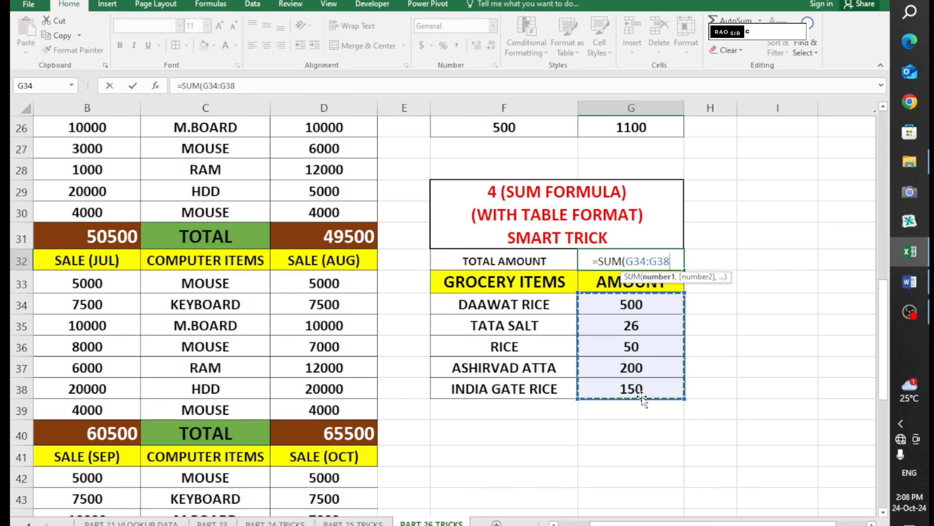
text())
key(Return)
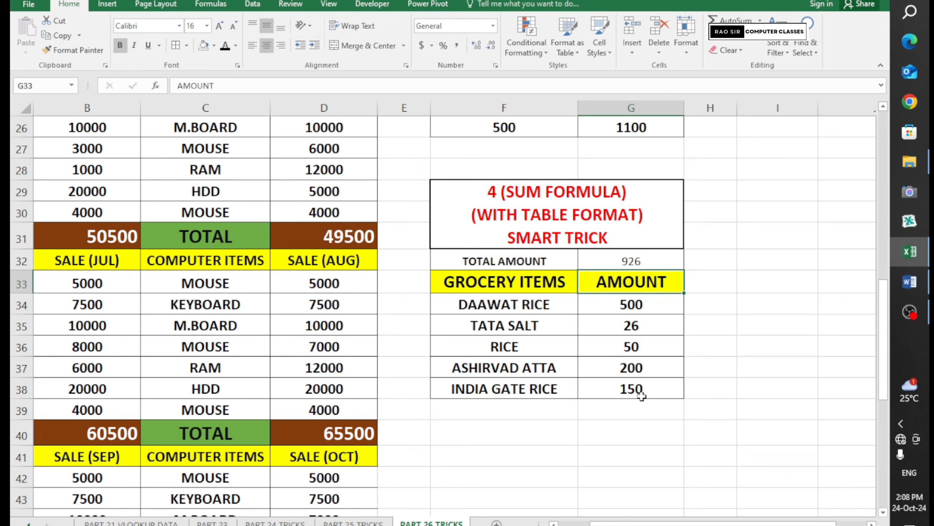
Add a new grocery row under INDIA GATE RICE with SALT in F39 and 20 in G39.
scroll(791, 384, up, 3)
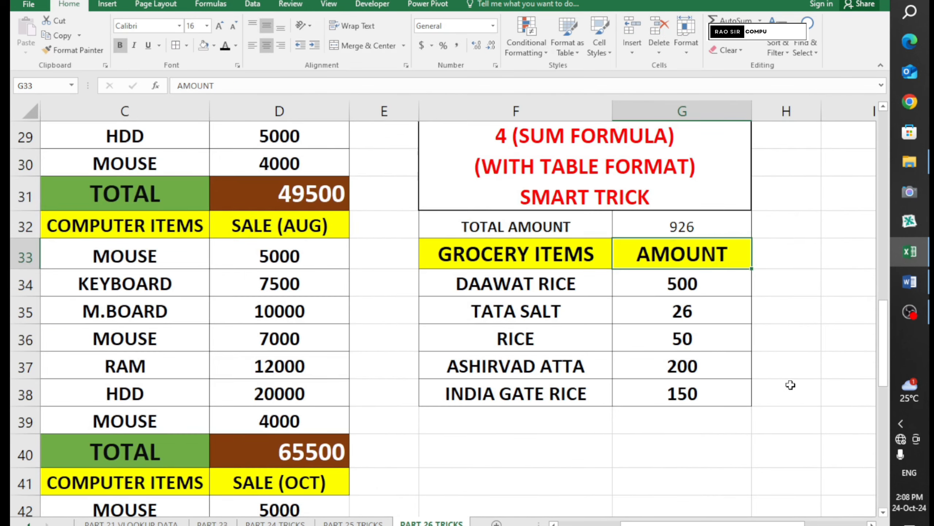
click(726, 232)
scroll(741, 295, up, 1)
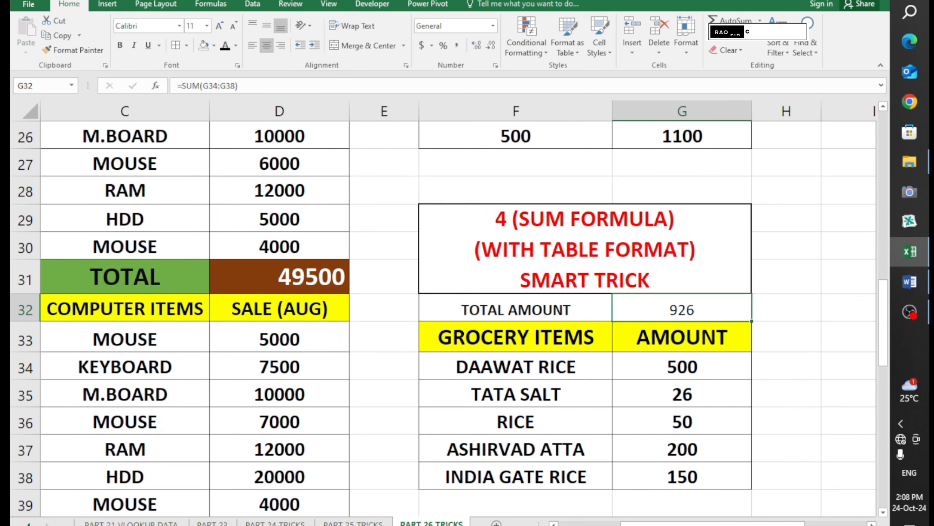
scroll(441, 309, up, 1)
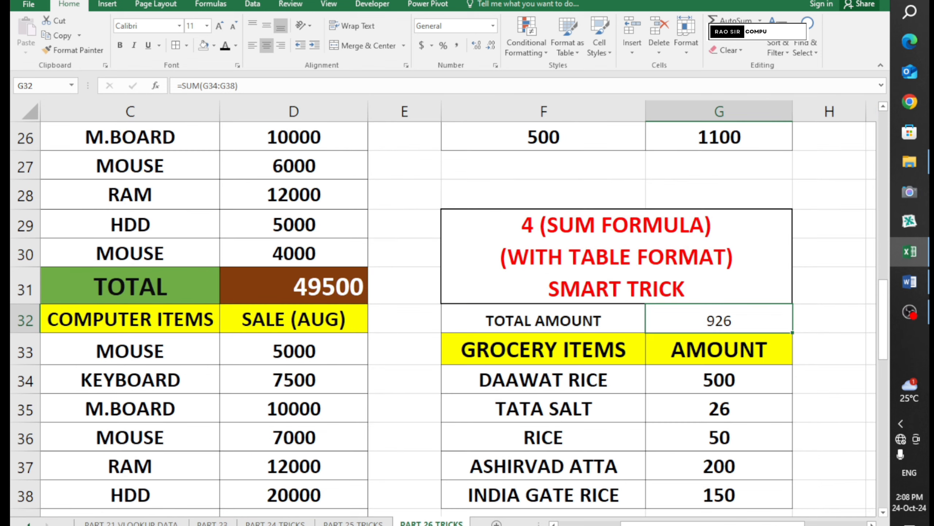
click(883, 512)
click(884, 512)
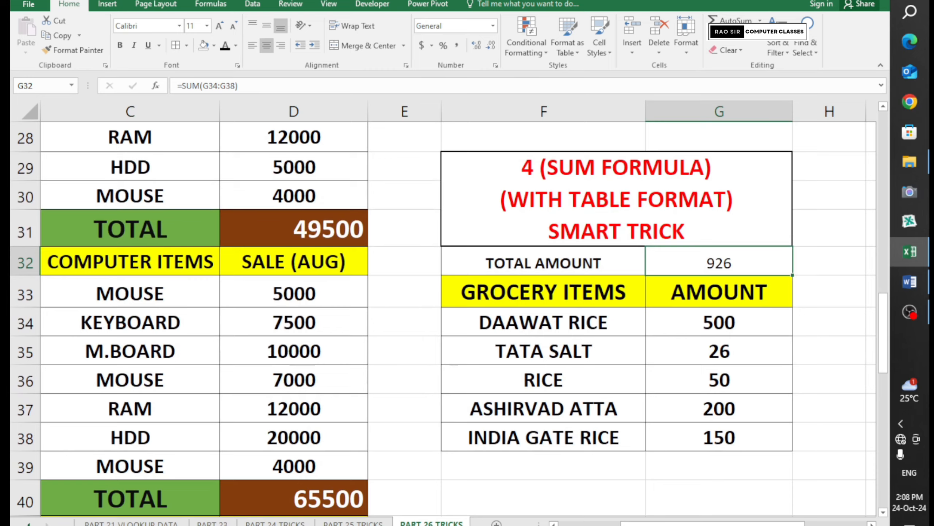
scroll(444, 307, up, 1)
click(386, 458)
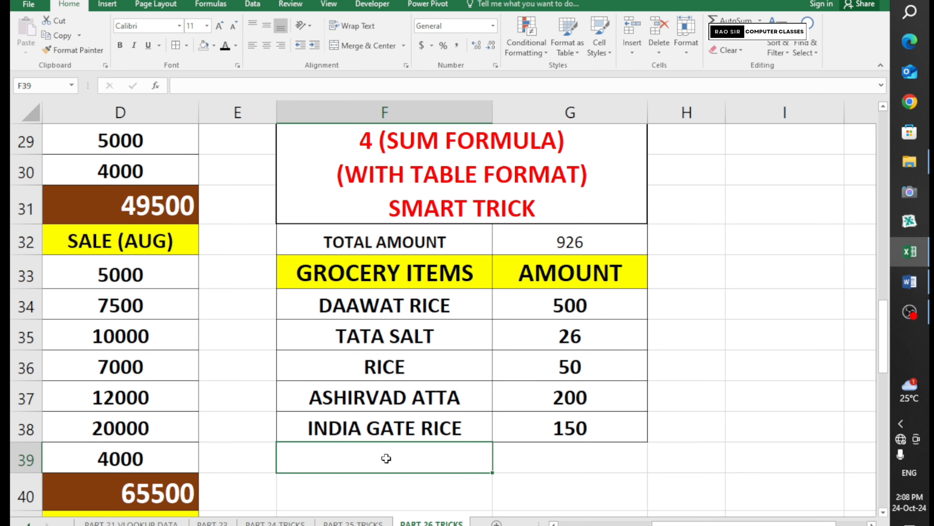
text(SA)
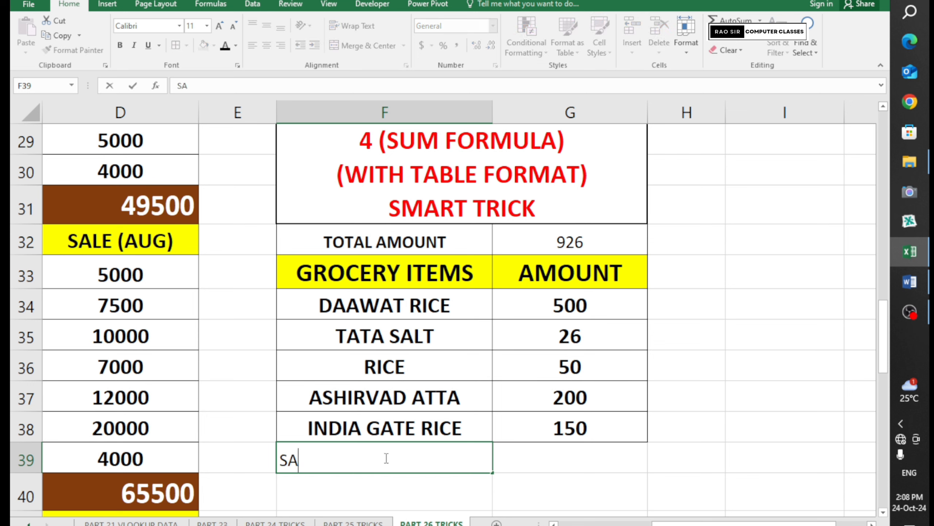
text(LT)
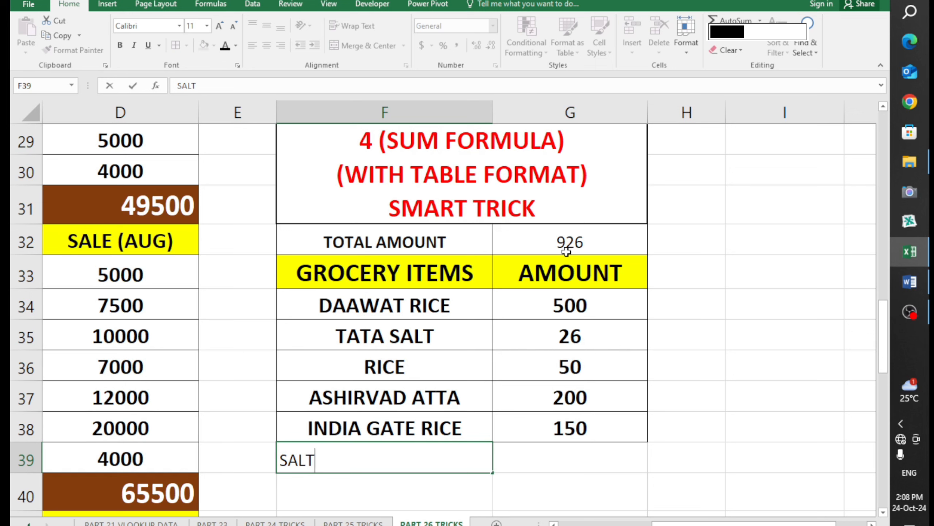
key(Tab)
text(20)
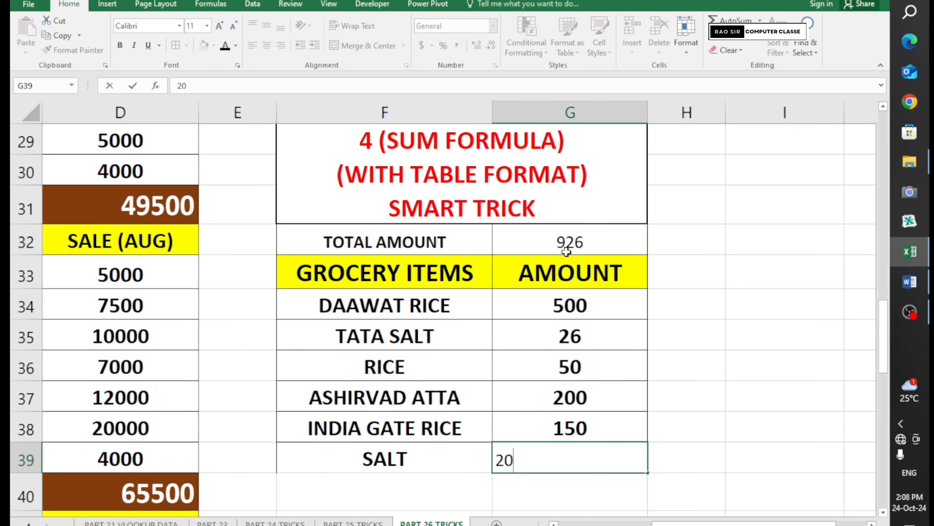
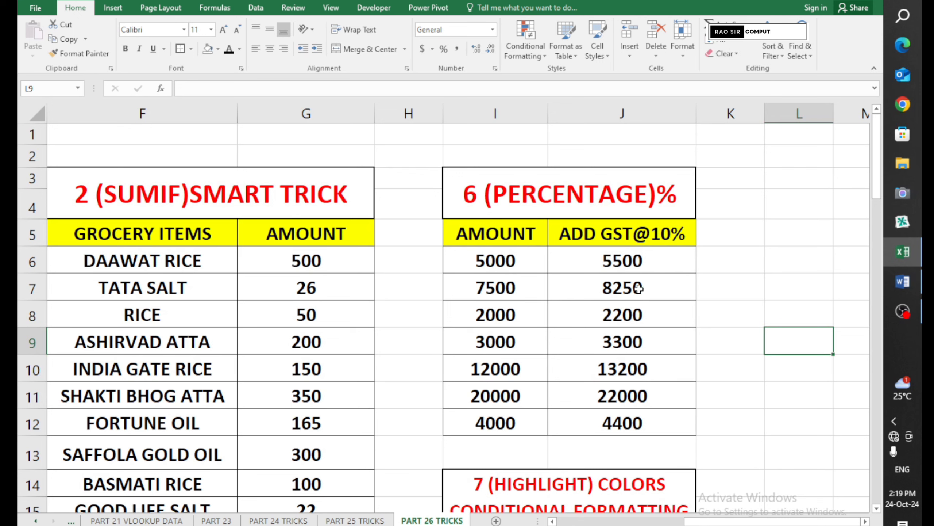
Examine trick 6's amounts in I6:I12 and the ADD GST@10% formula in J6, dismissing the app chooser opened from J5.
drag(526, 265, 520, 419)
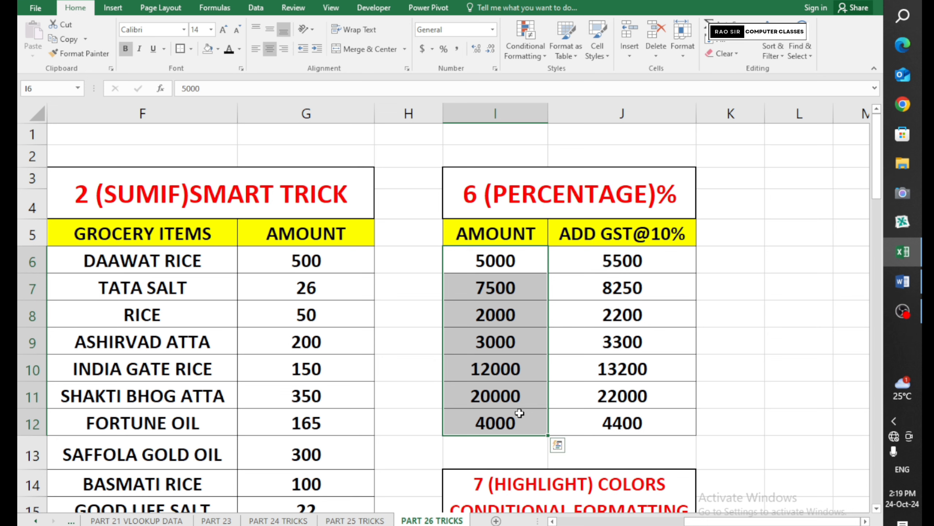
click(590, 235)
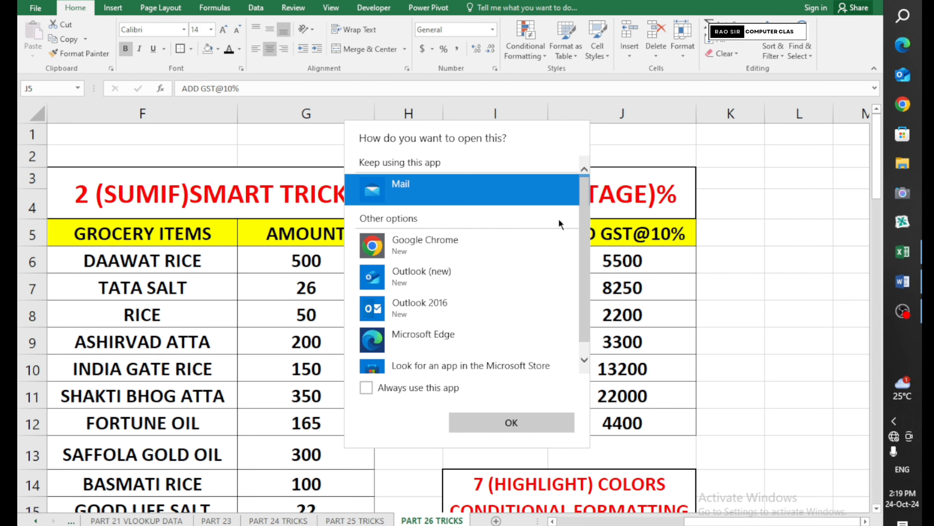
click(549, 413)
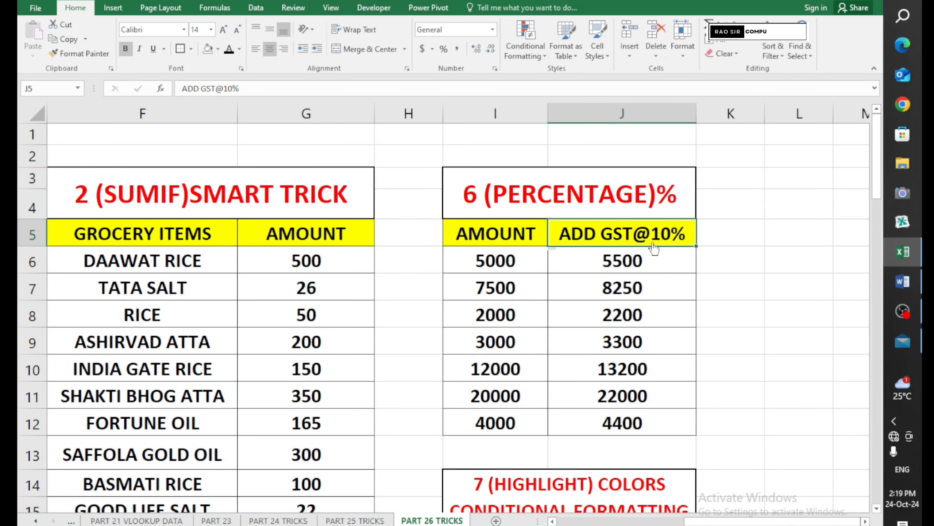
click(551, 312)
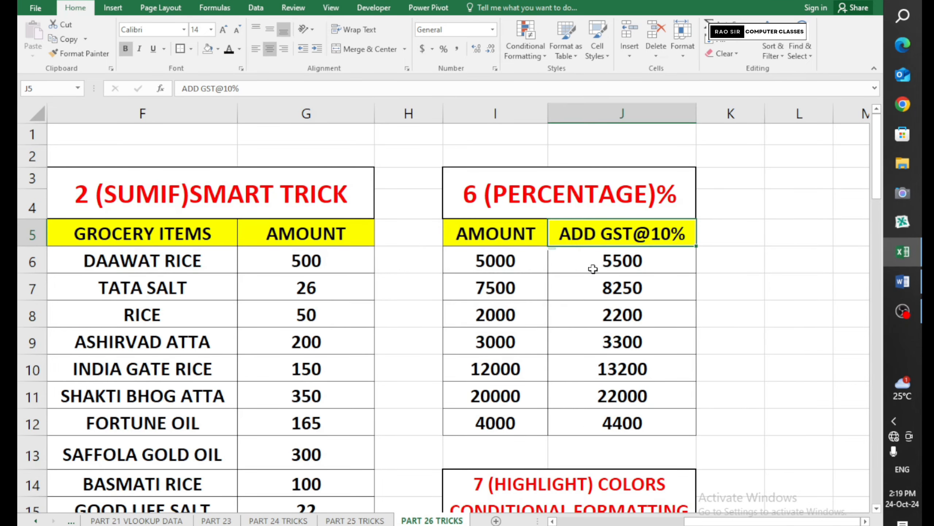
click(792, 257)
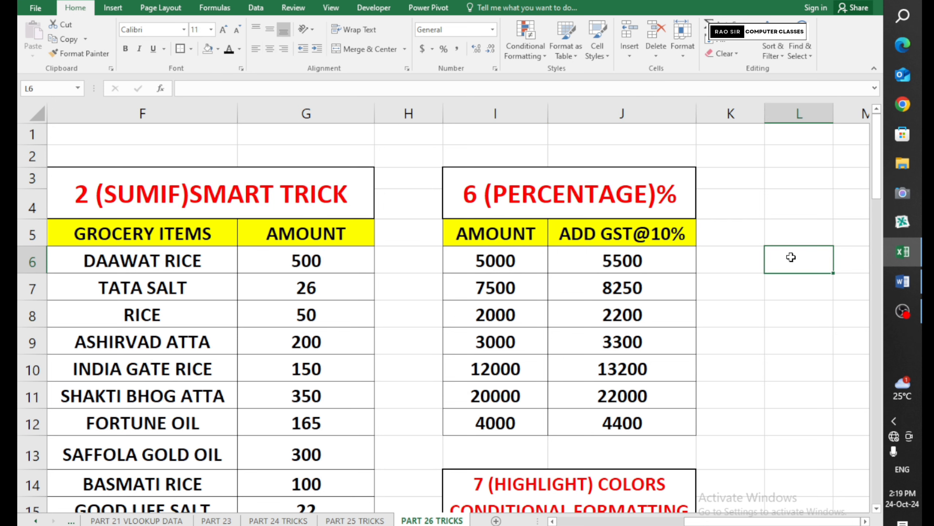
click(513, 264)
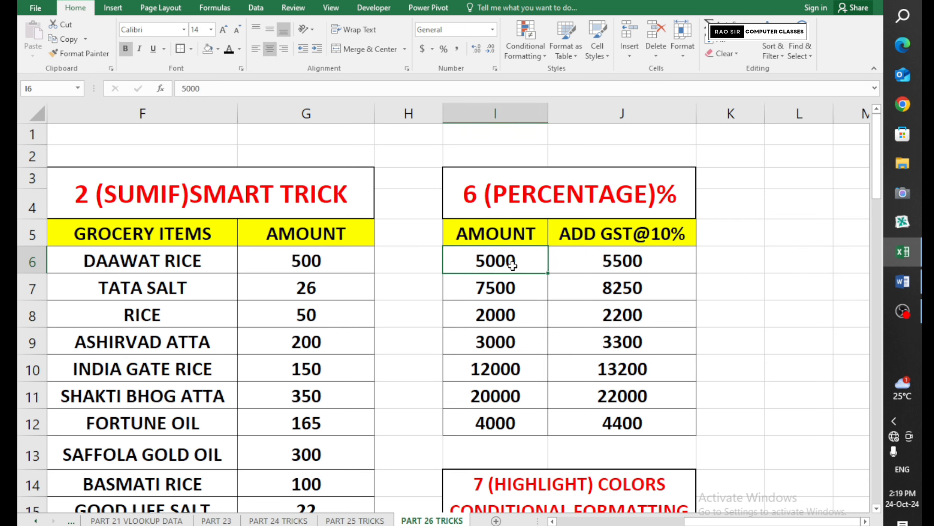
click(647, 257)
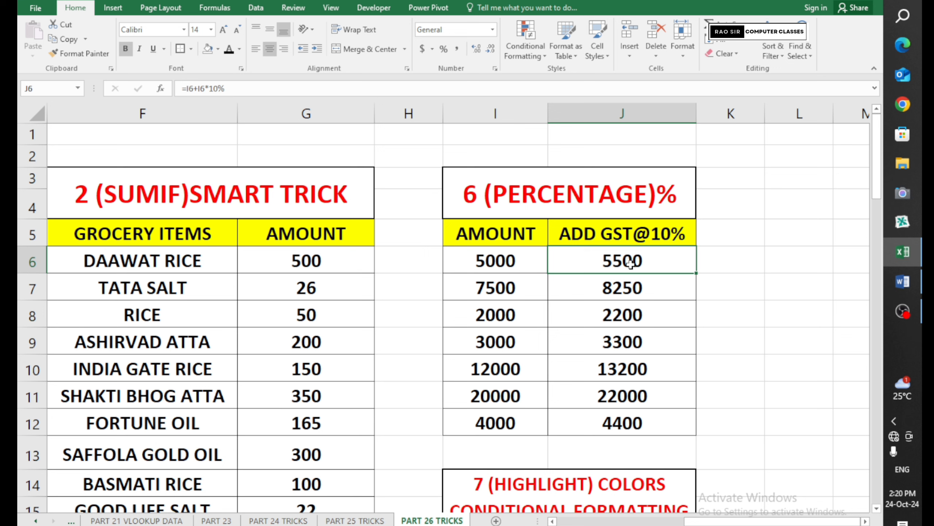
Clear the ADD GST@10% results in J6:J12 and enter =I6+I6*10% in J6.
drag(599, 264, 604, 428)
key(Delete)
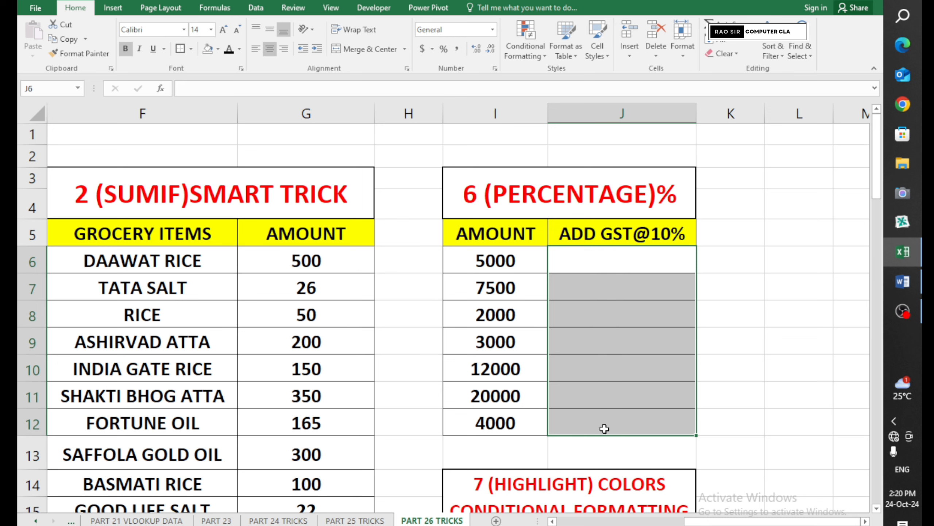
click(620, 268)
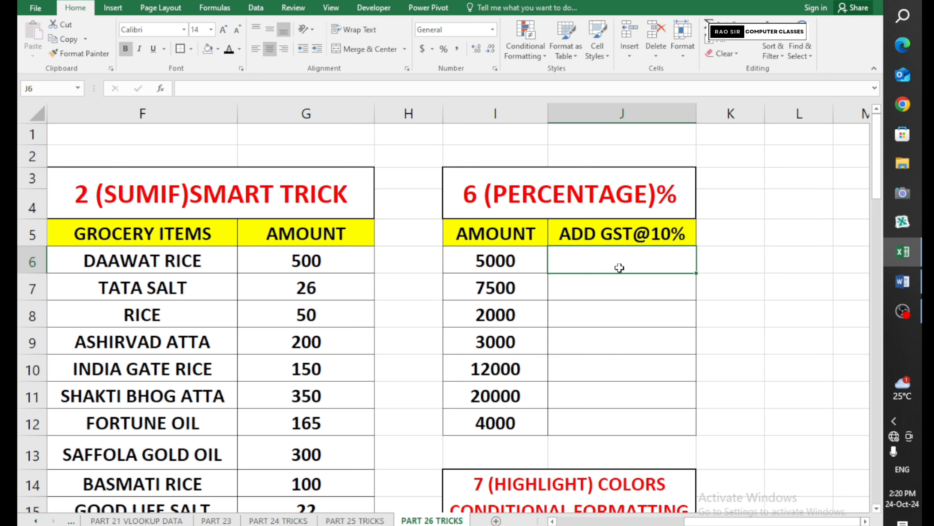
text(=)
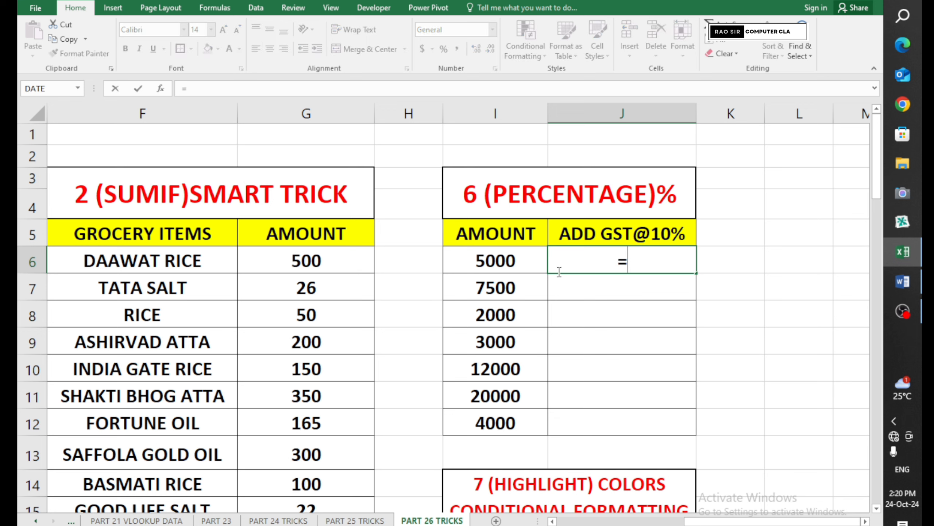
click(505, 262)
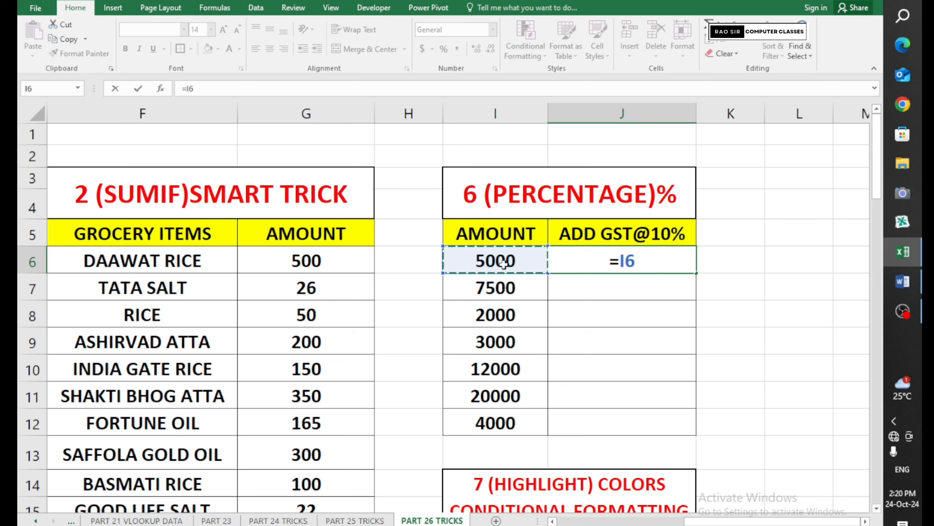
text(+)
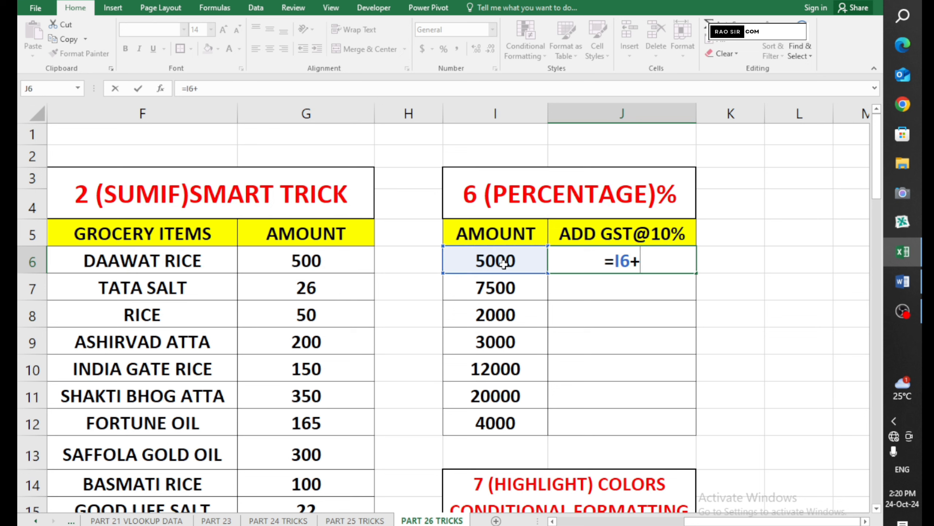
click(504, 262)
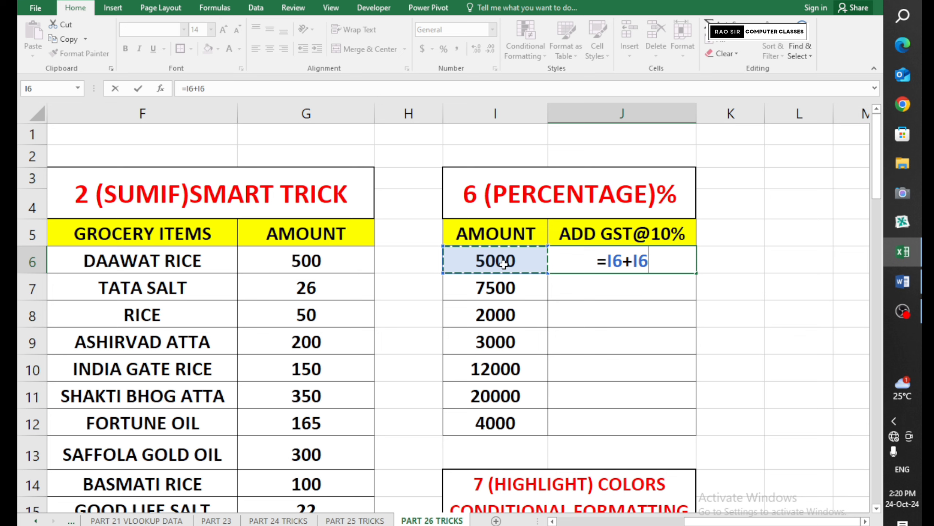
text(*)
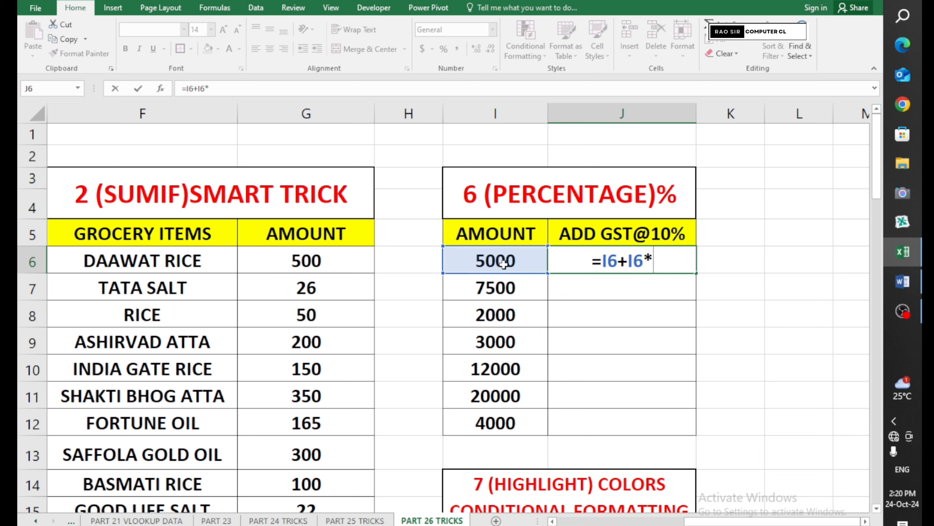
text(10)
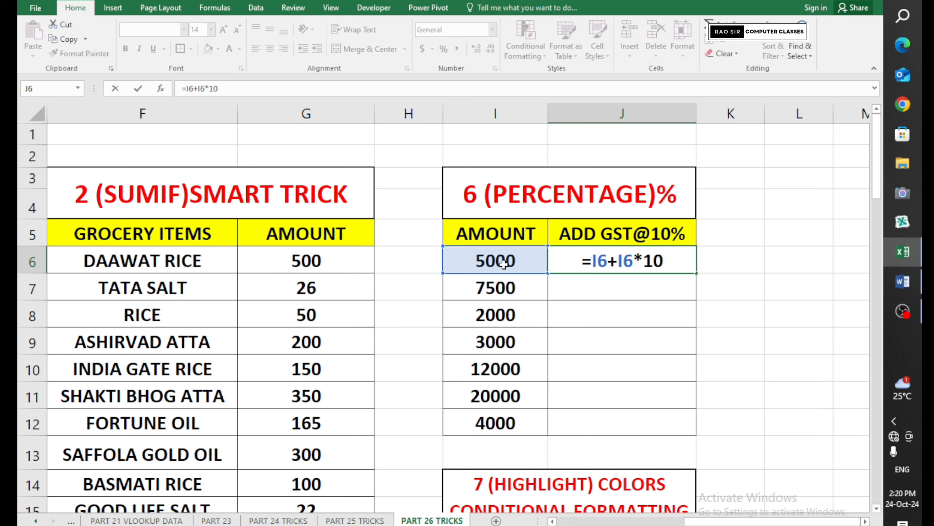
text(%)
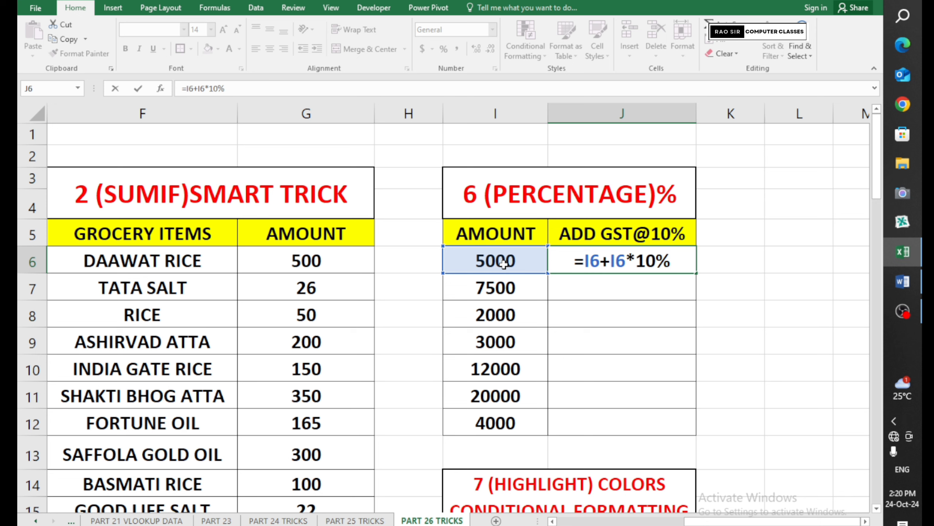
key(Return)
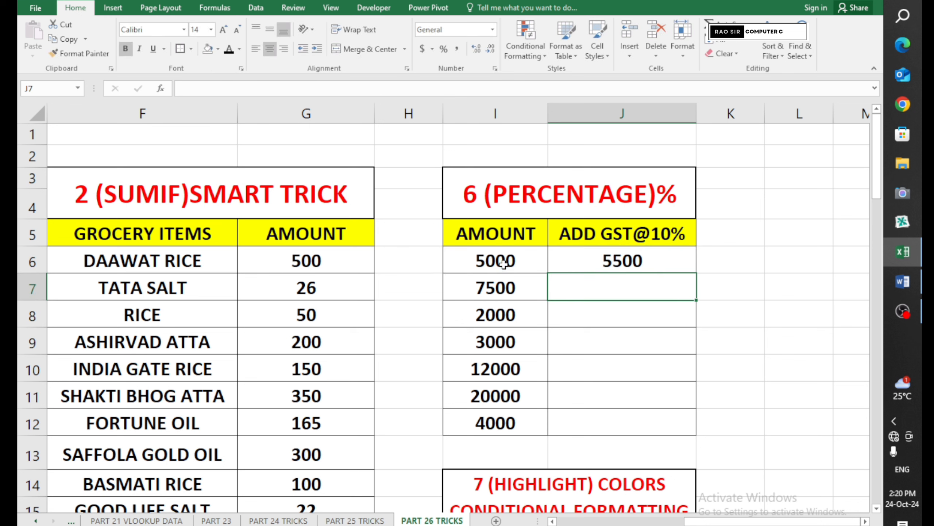
Fill the J6 GST formula down through J12 and select the whole percentage table from its title to row 12.
click(673, 255)
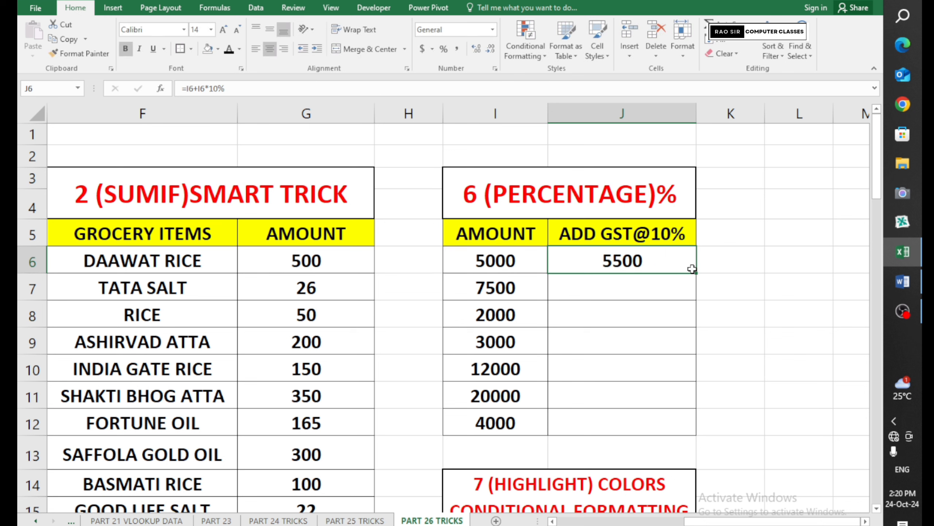
drag(697, 272, 680, 435)
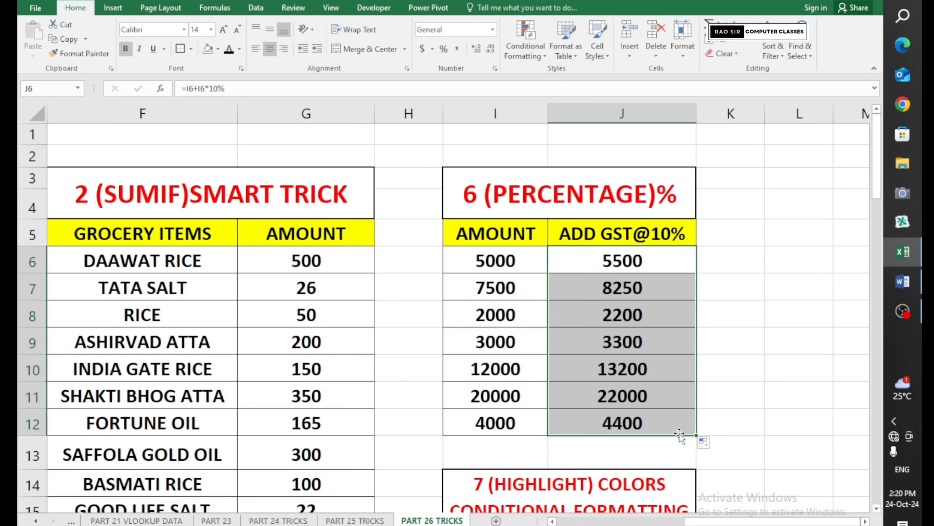
click(519, 202)
drag(519, 202, 528, 421)
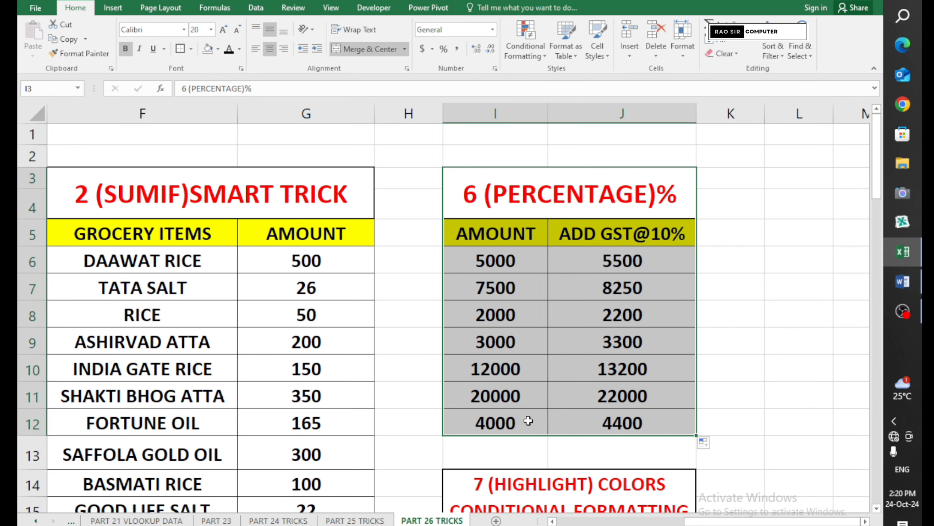
Review trick 7's conditional formatting table, checking the NAME and GENDER columns and their entries.
scroll(529, 421, down, 4)
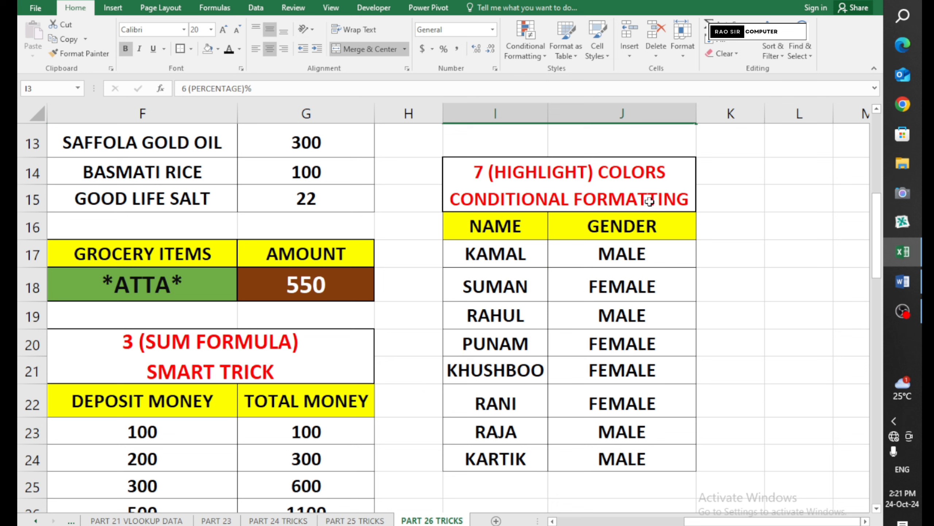
click(485, 223)
click(602, 231)
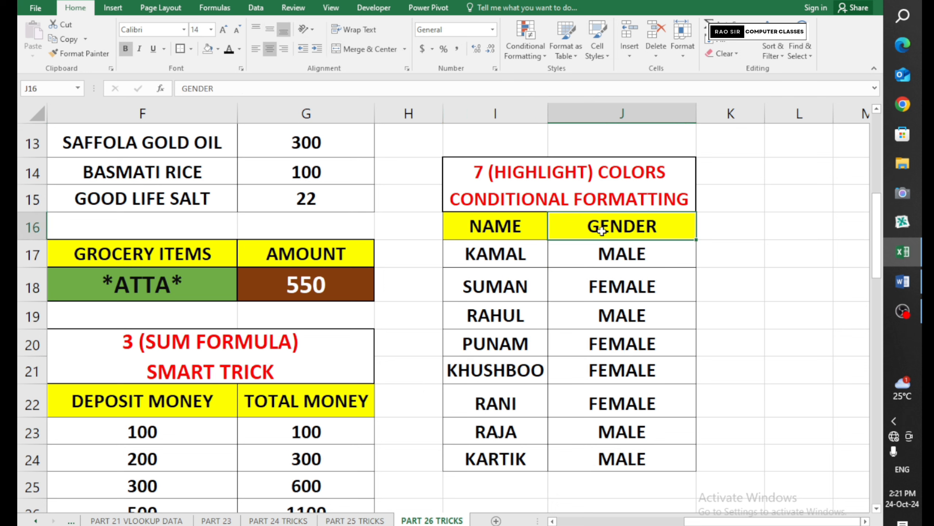
drag(517, 258, 523, 430)
drag(610, 295, 633, 247)
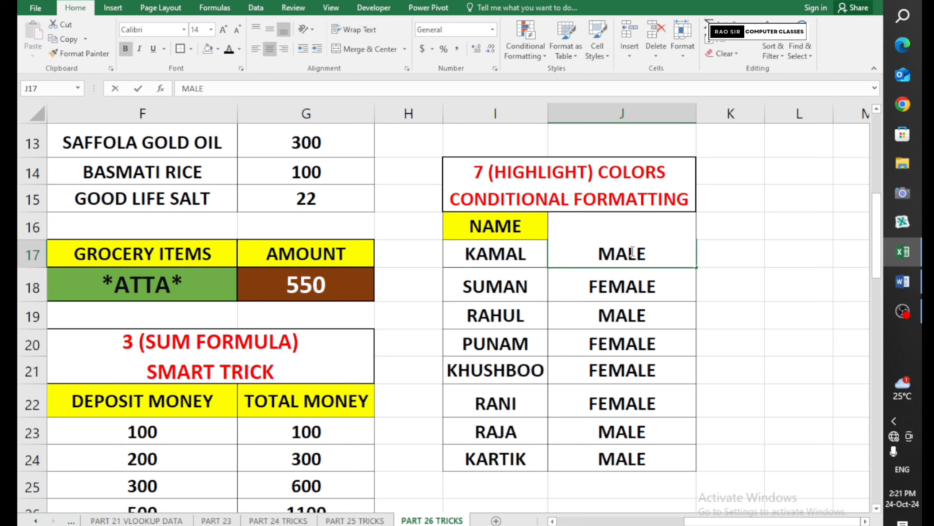
click(649, 339)
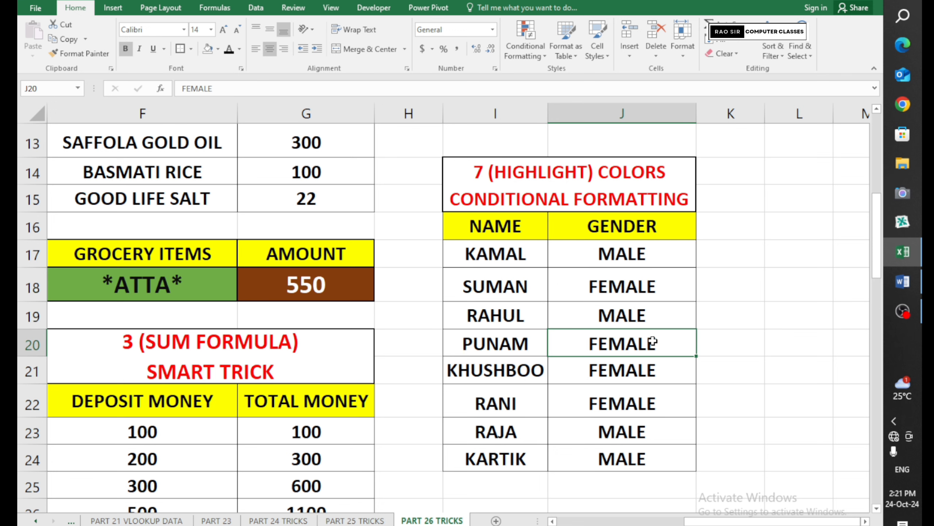
Widen column I slightly and start a conditional formatting rule on J17:J24 for only cells whose value is equal to an entry.
drag(548, 118, 559, 118)
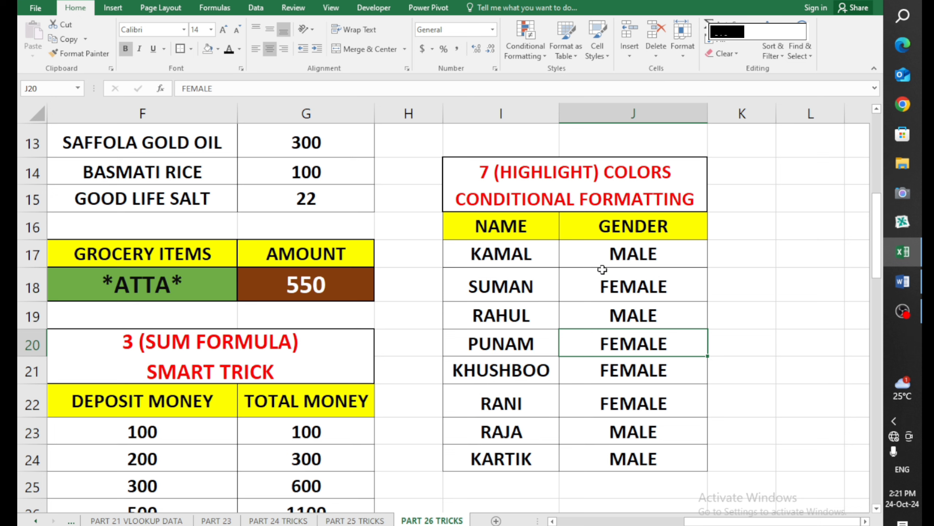
drag(599, 257, 632, 456)
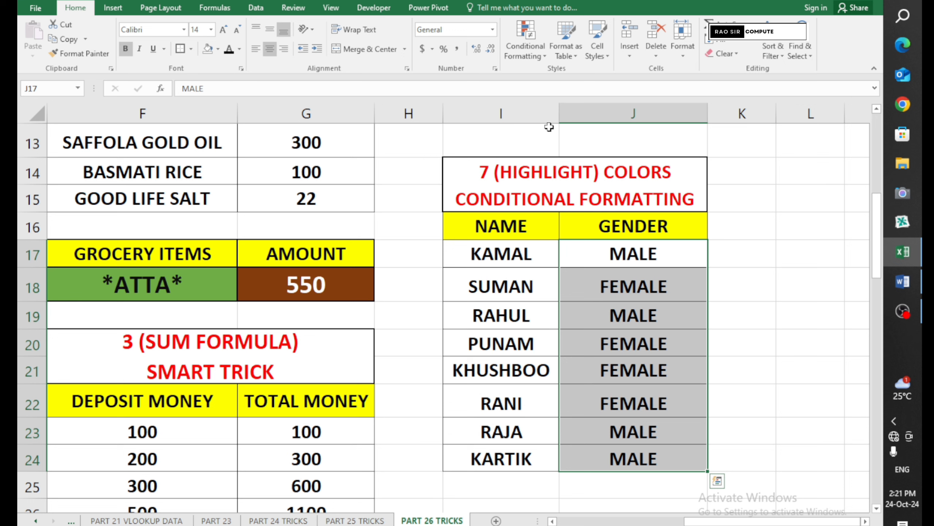
click(540, 54)
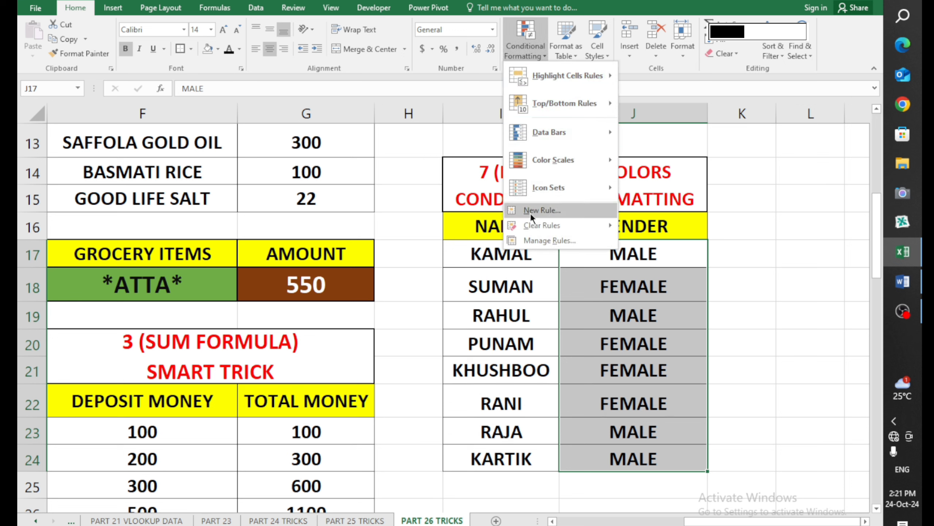
click(570, 208)
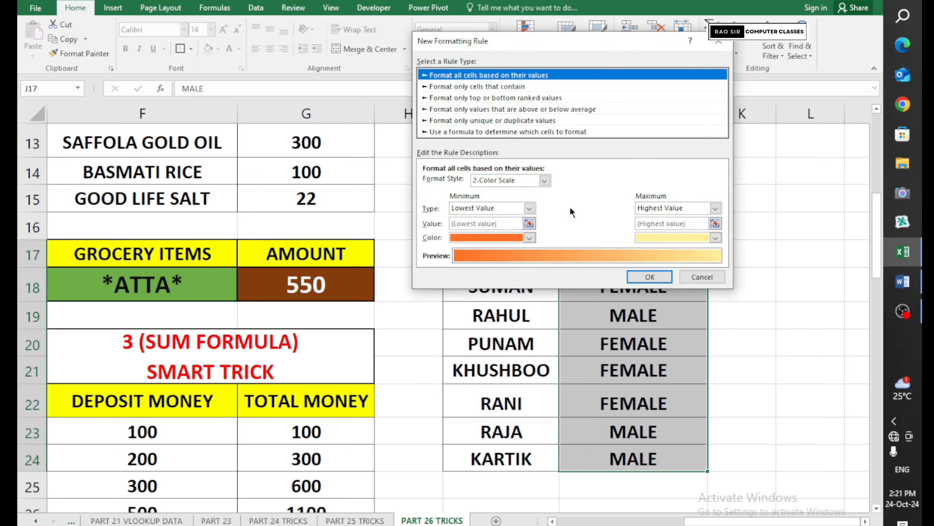
drag(518, 42, 539, 58)
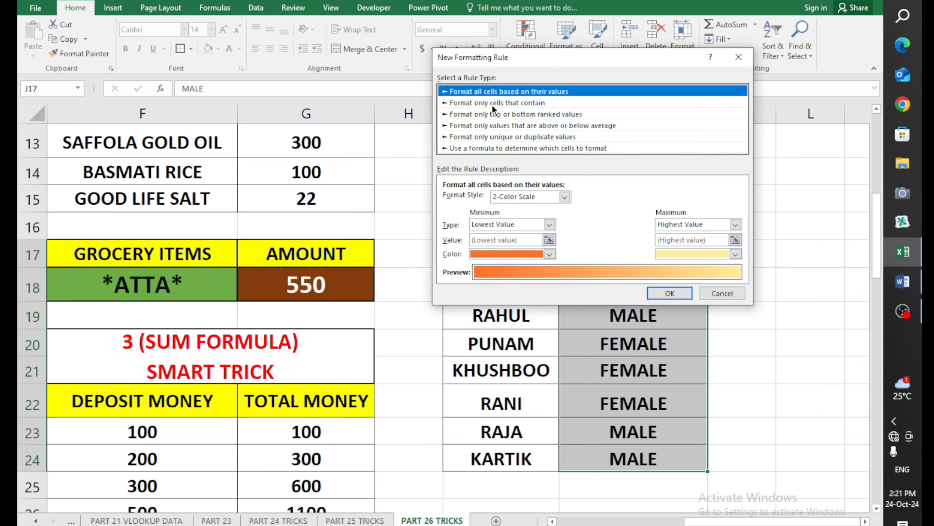
click(516, 103)
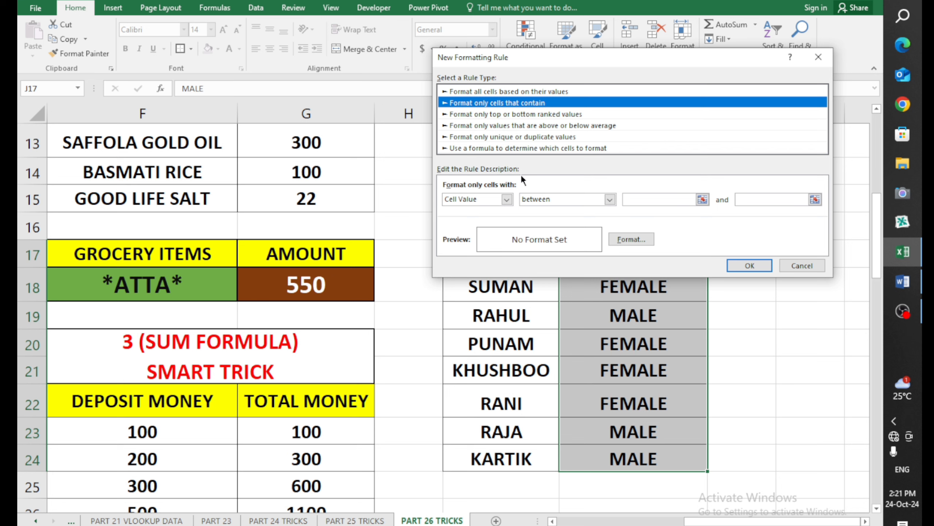
click(608, 202)
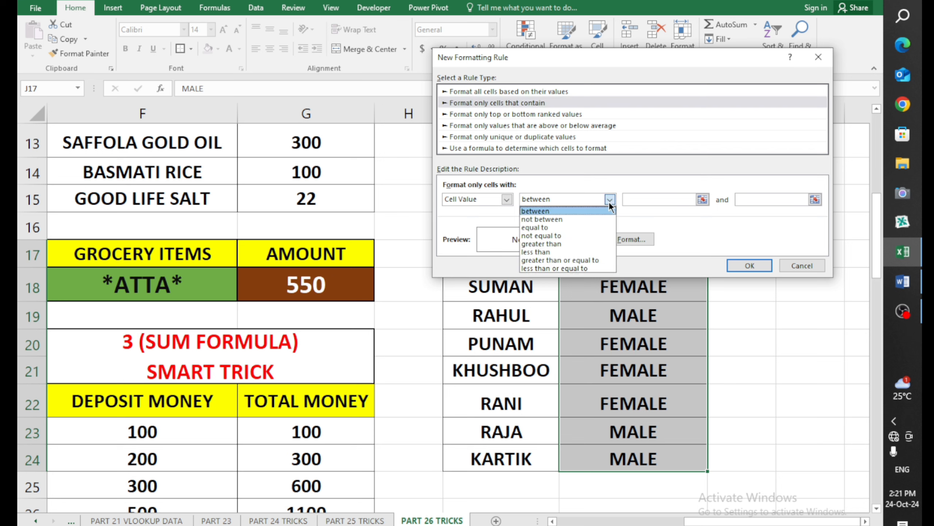
click(556, 226)
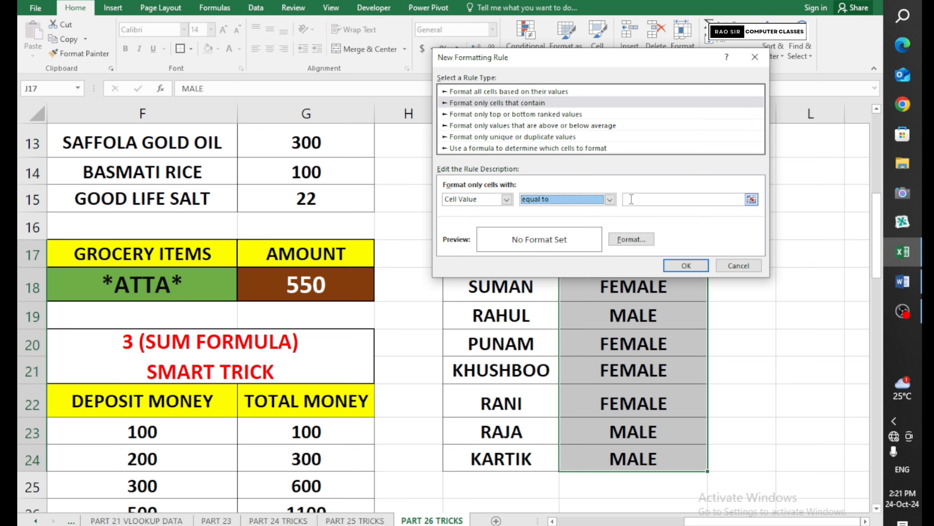
Set the rule's comparison value to MALE with a light blue fill and apply it to the GENDER cells.
click(644, 202)
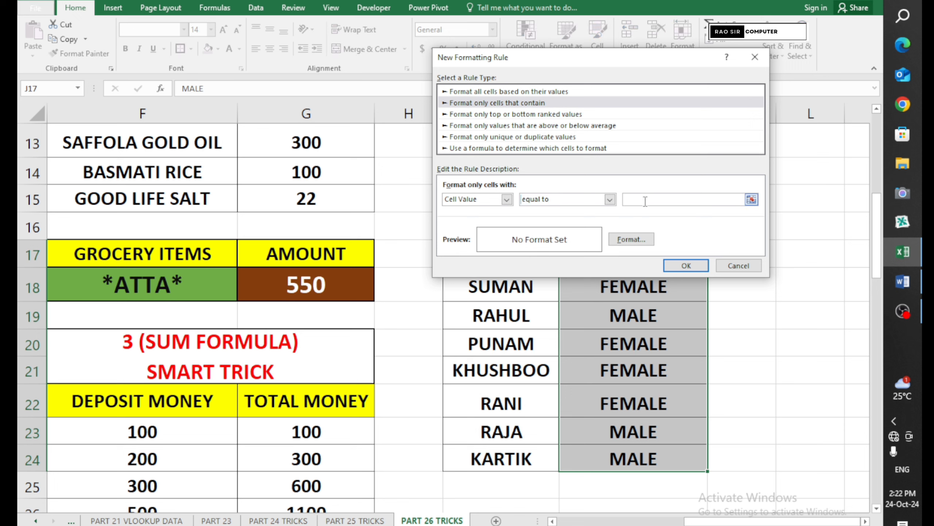
text(MALE)
click(620, 239)
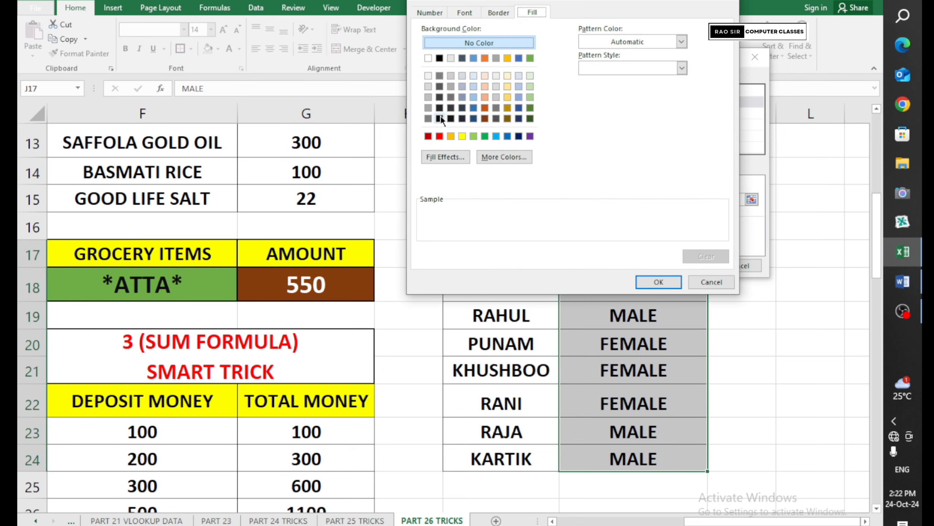
click(496, 136)
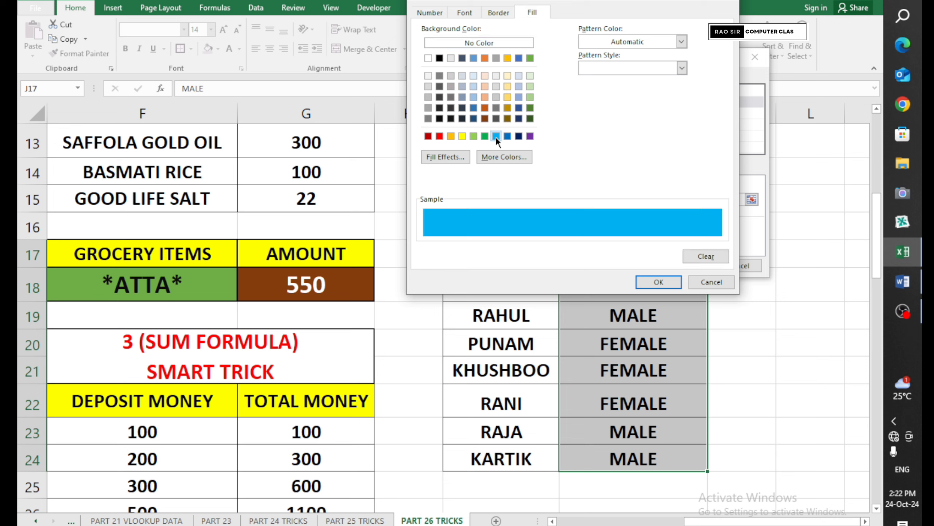
click(643, 281)
click(674, 266)
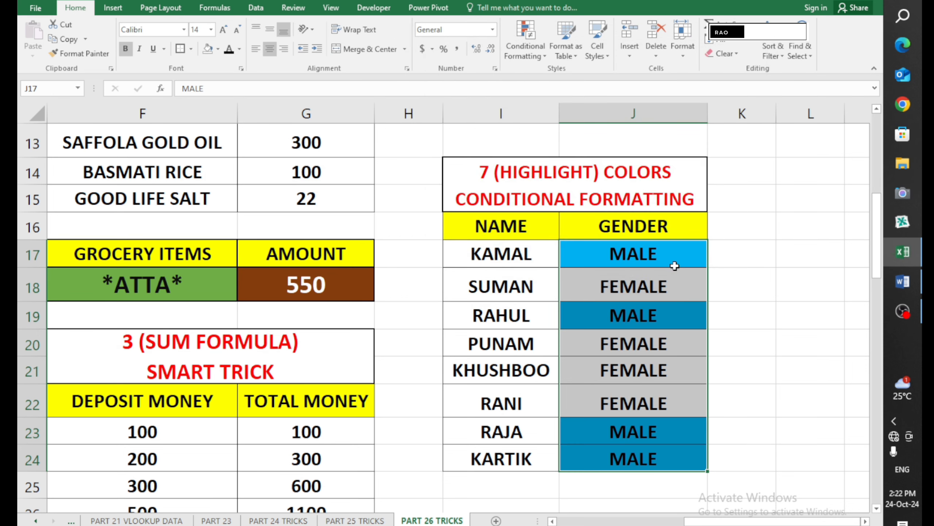
click(734, 344)
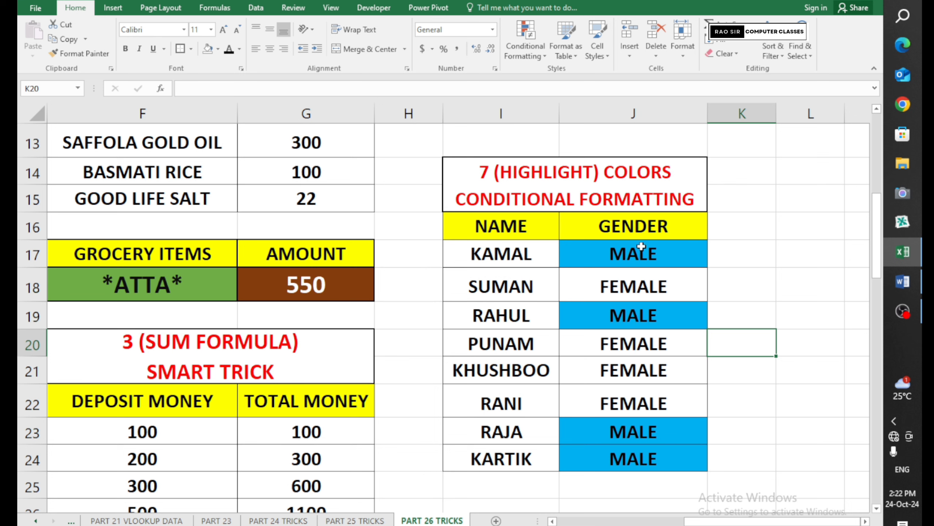
Start a second conditional formatting rule on J17:J24, formatting only cells whose value is equal to an entry.
drag(646, 252, 656, 448)
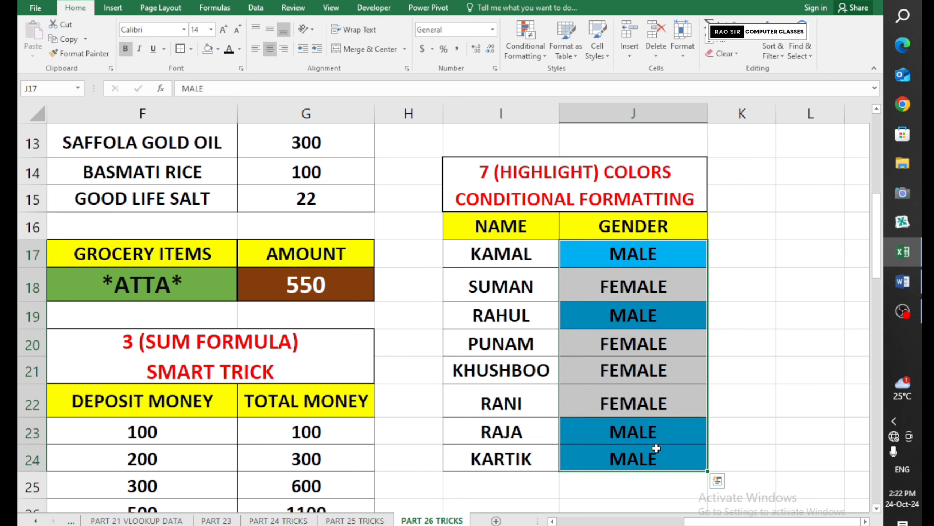
click(657, 448)
drag(637, 258, 650, 457)
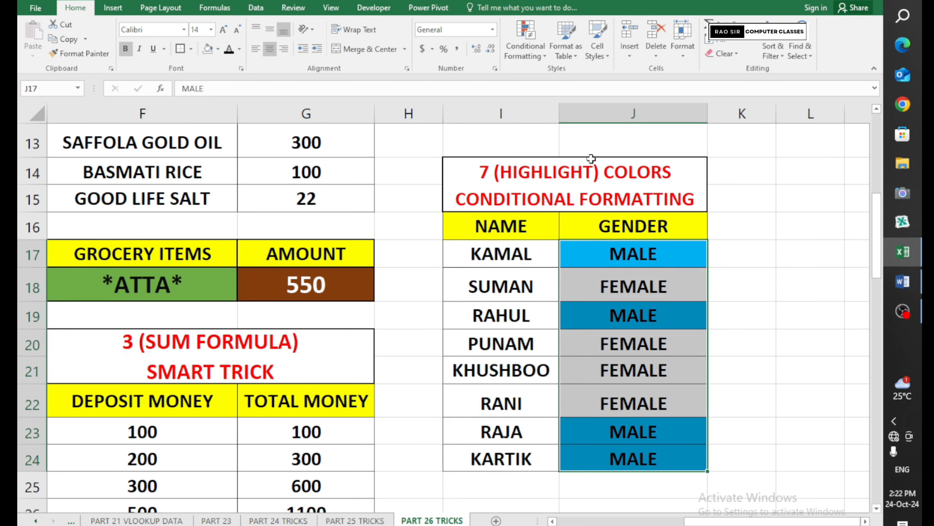
click(537, 59)
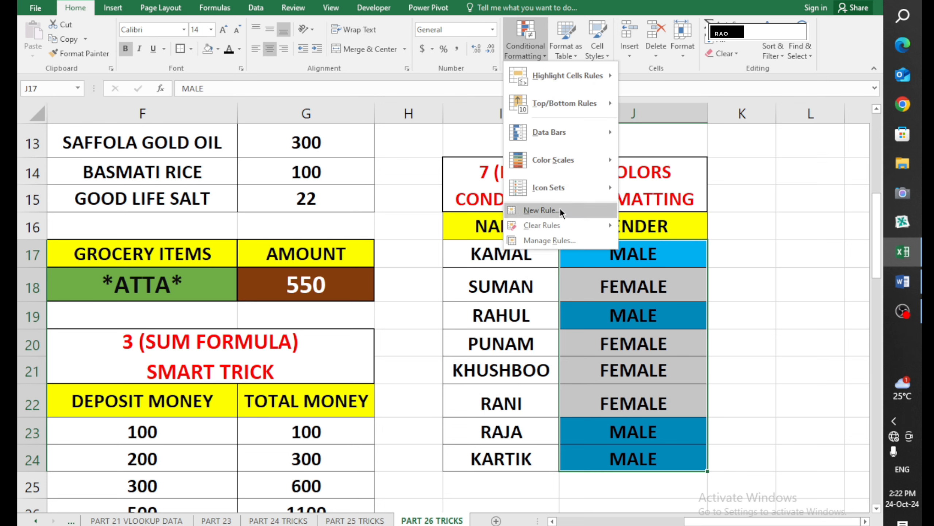
click(541, 210)
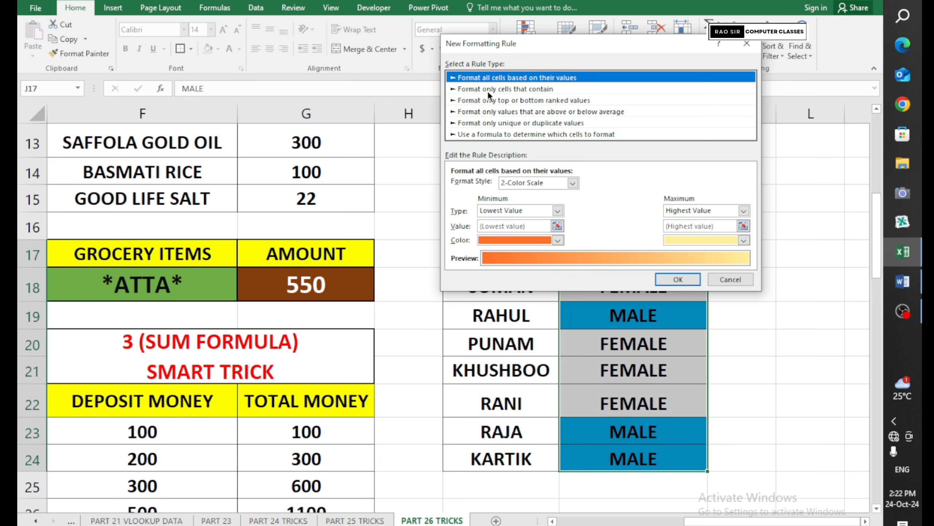
click(488, 91)
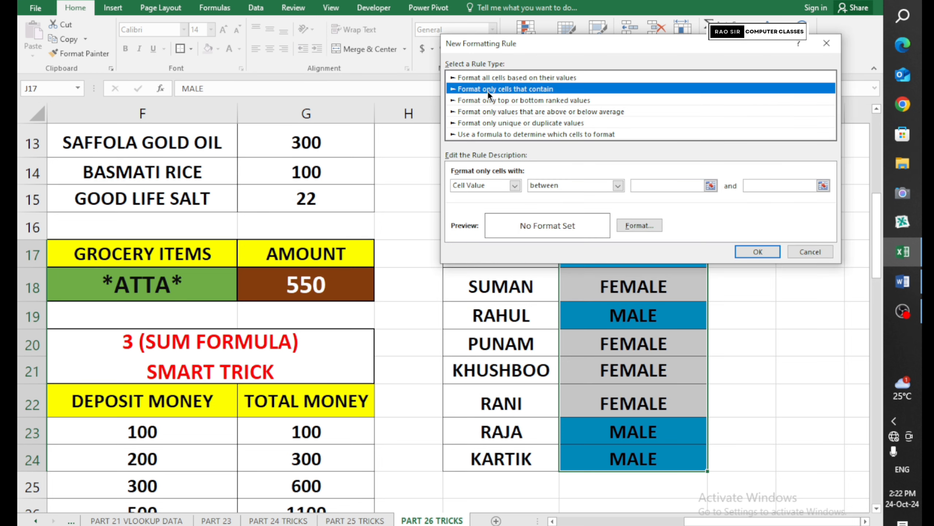
click(614, 187)
click(567, 213)
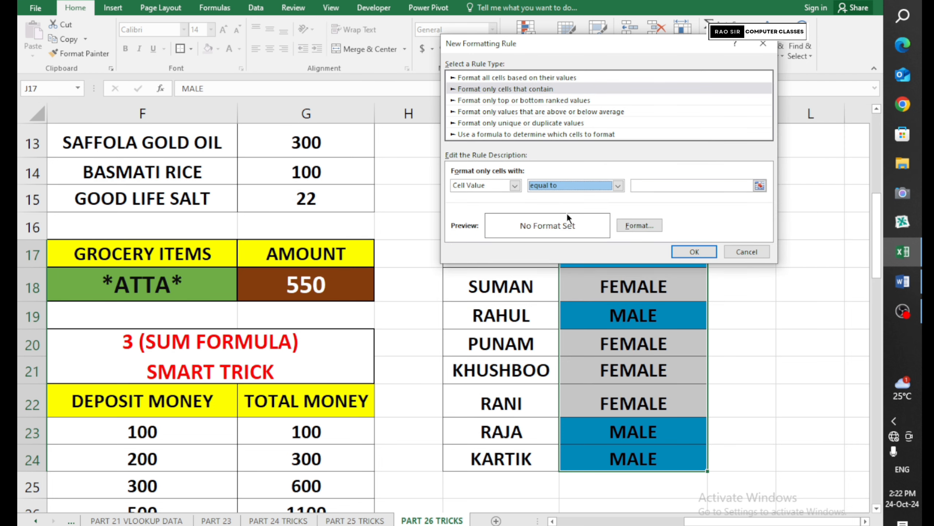
Set the second rule's comparison value to FEMALE with a yellow fill and apply it to the GENDER cells.
click(645, 184)
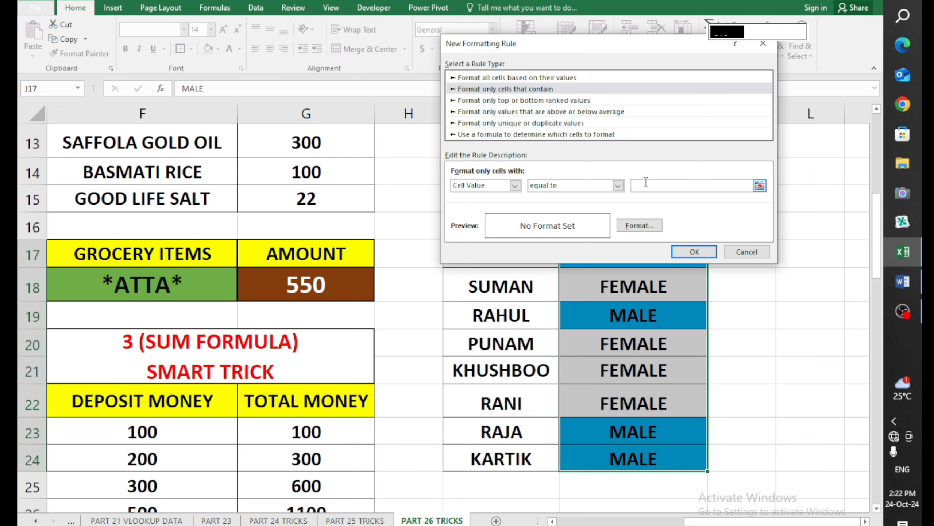
text(FEMALE)
click(642, 223)
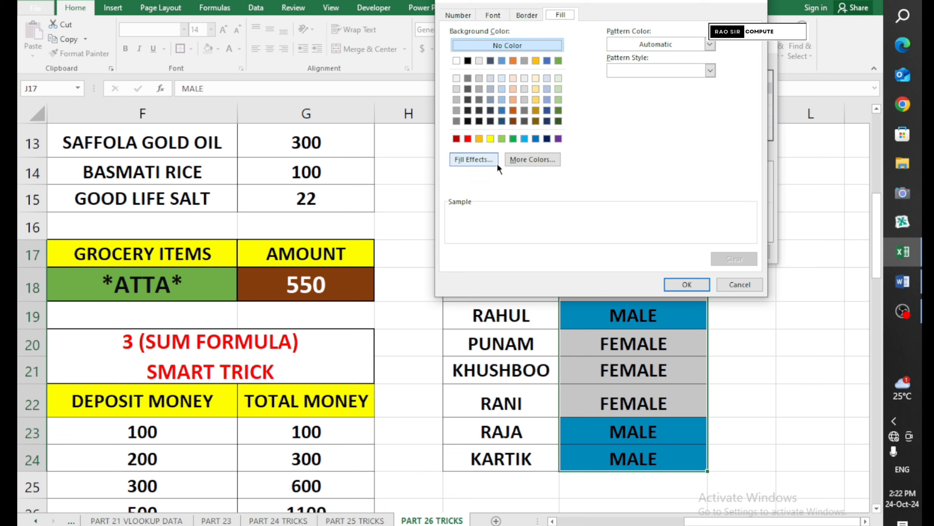
click(491, 138)
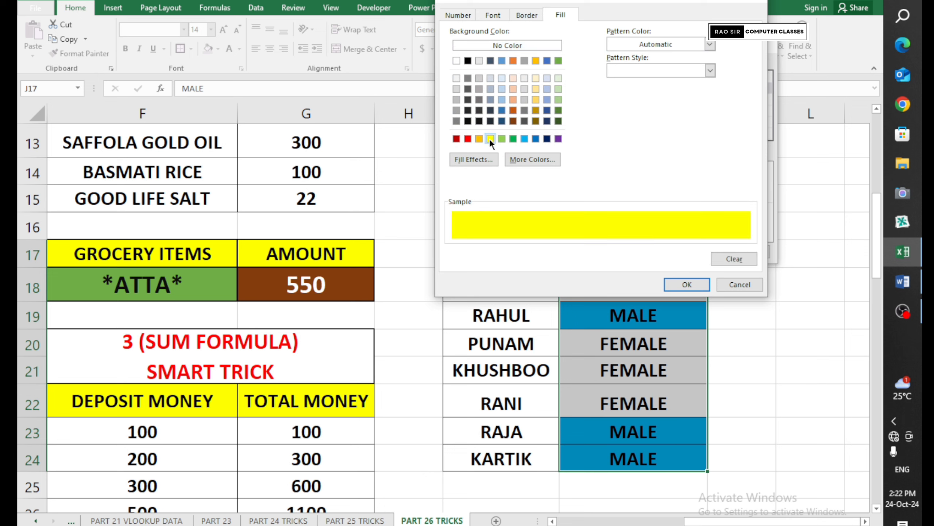
click(695, 281)
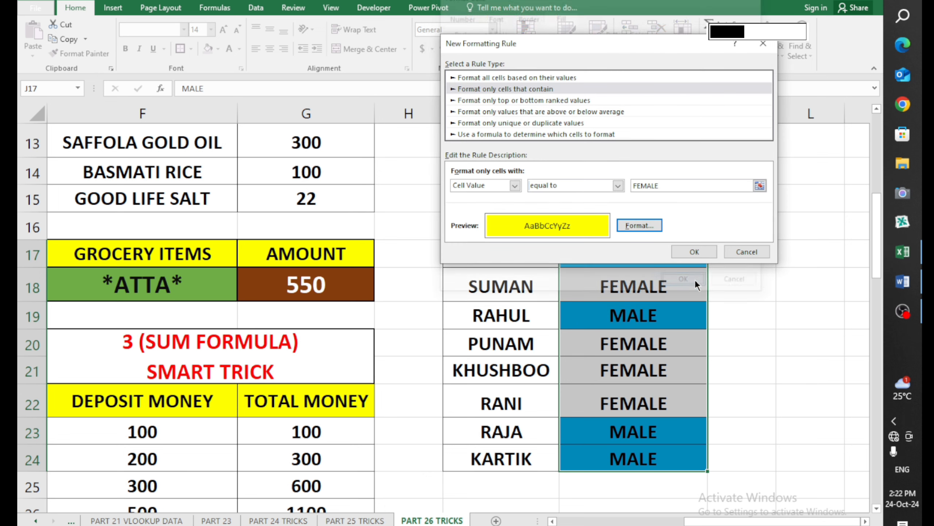
click(689, 252)
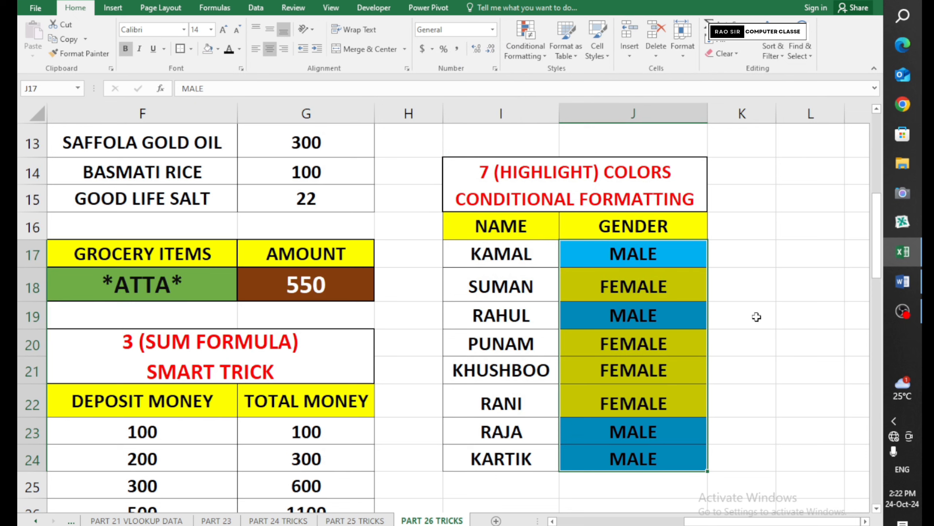
click(756, 316)
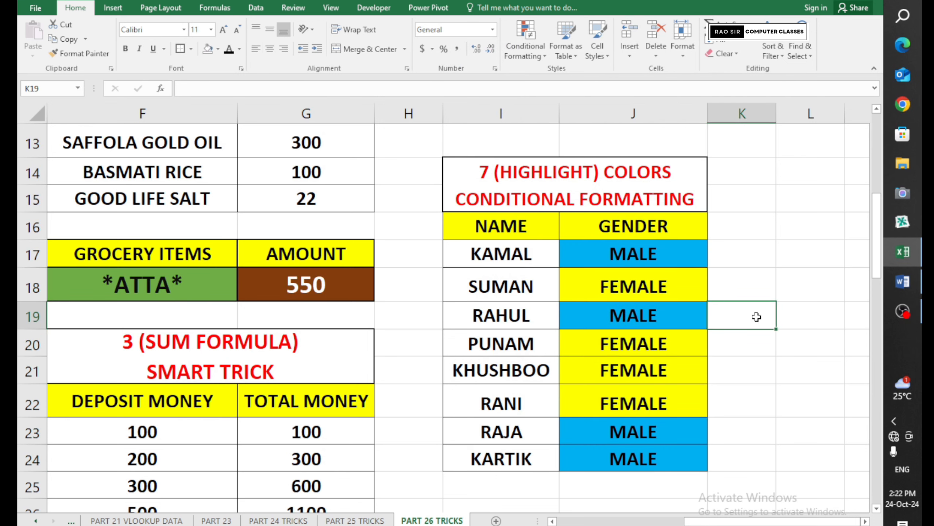
Check the highlight colours of the GENDER entries in J20:J24 and J17.
click(679, 346)
click(671, 368)
click(669, 400)
click(659, 433)
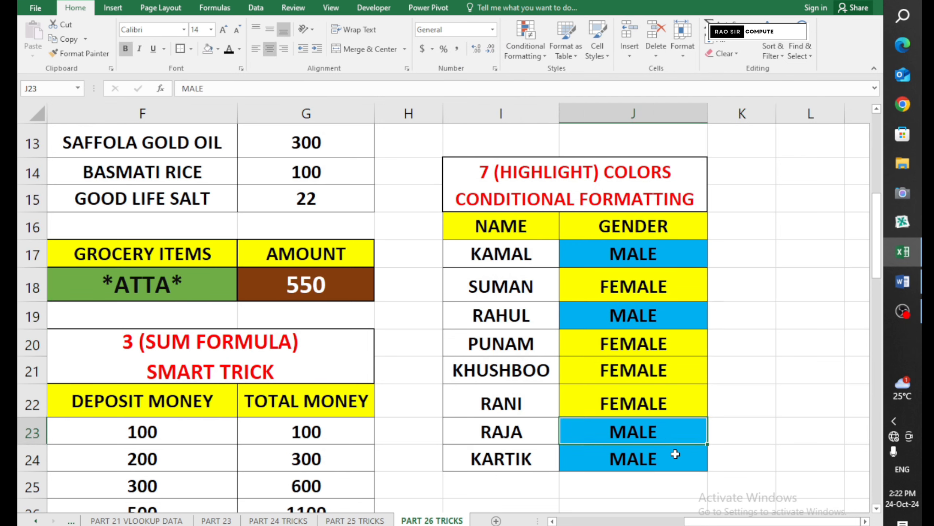
click(674, 454)
click(671, 260)
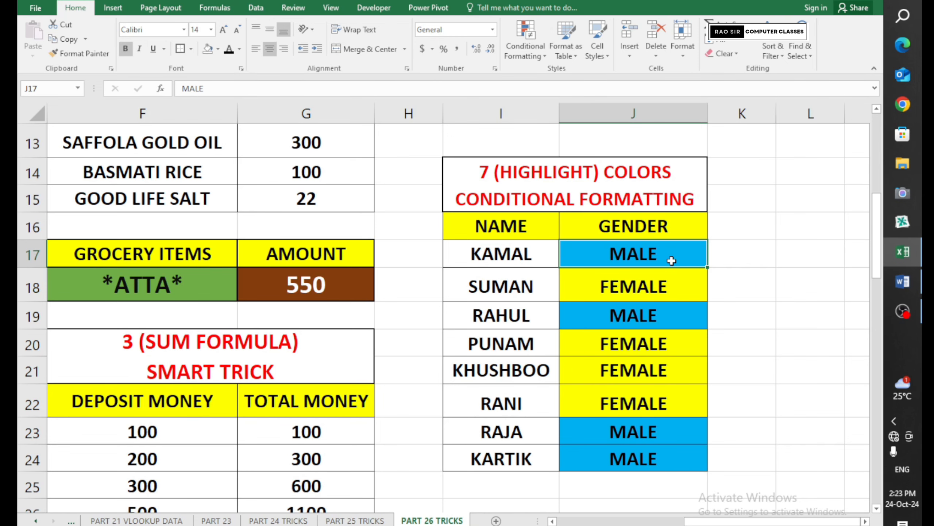
Review all seven finished trick tables on the PART 26 TRICKS sheet, from the blank-cell totals to the COUNTIF records.
scroll(224, 320, up, 4)
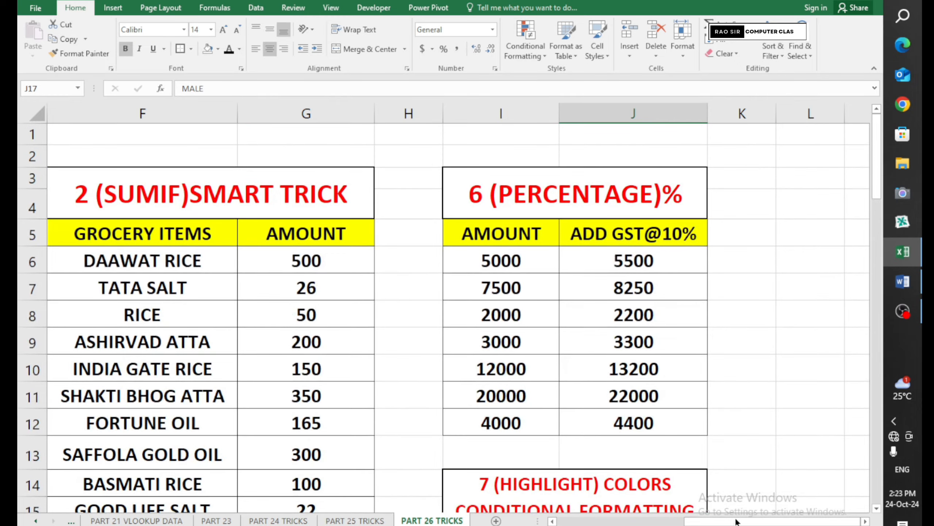
scroll(442, 309, down, 5)
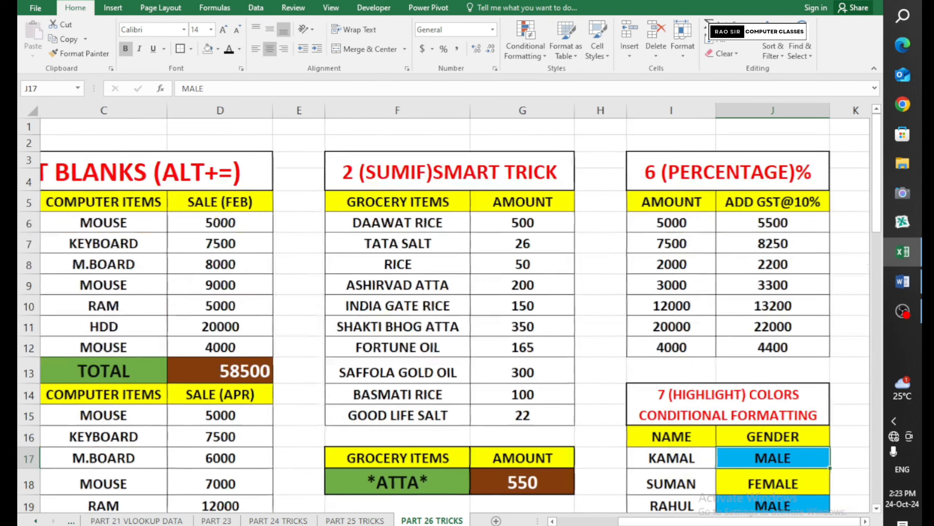
scroll(266, 346, down, 3)
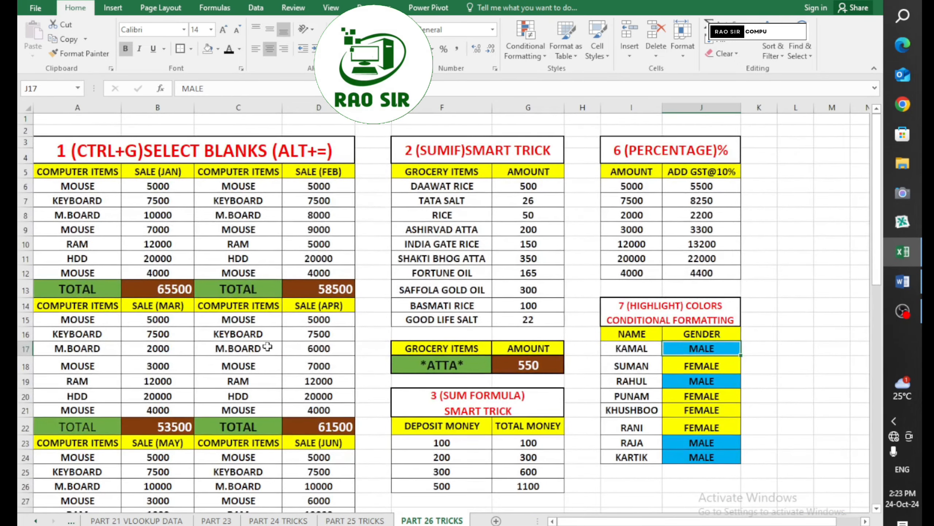
scroll(266, 346, up, 1)
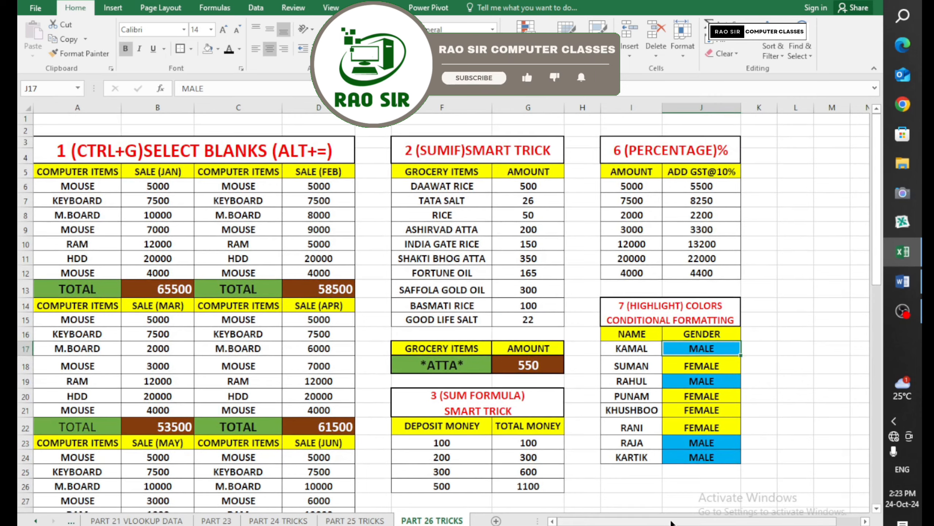
scroll(273, 322, down, 4)
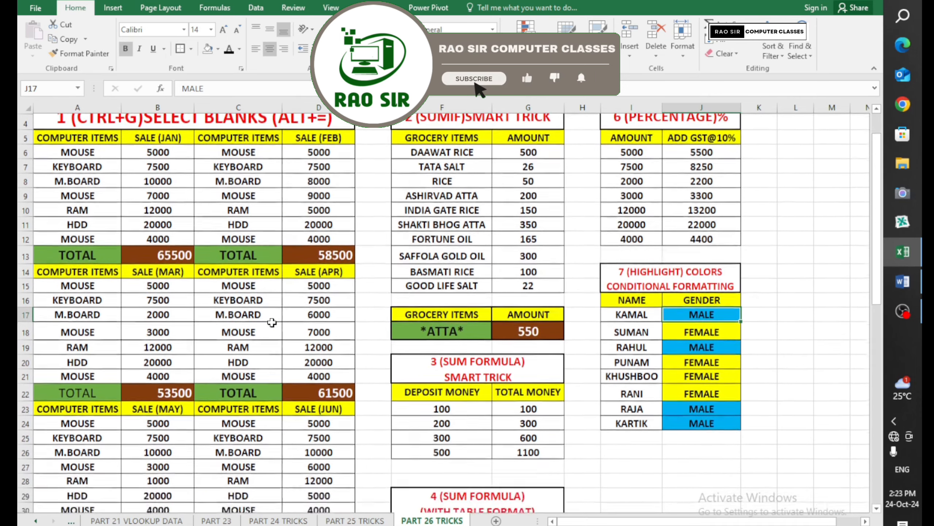
scroll(272, 322, down, 6)
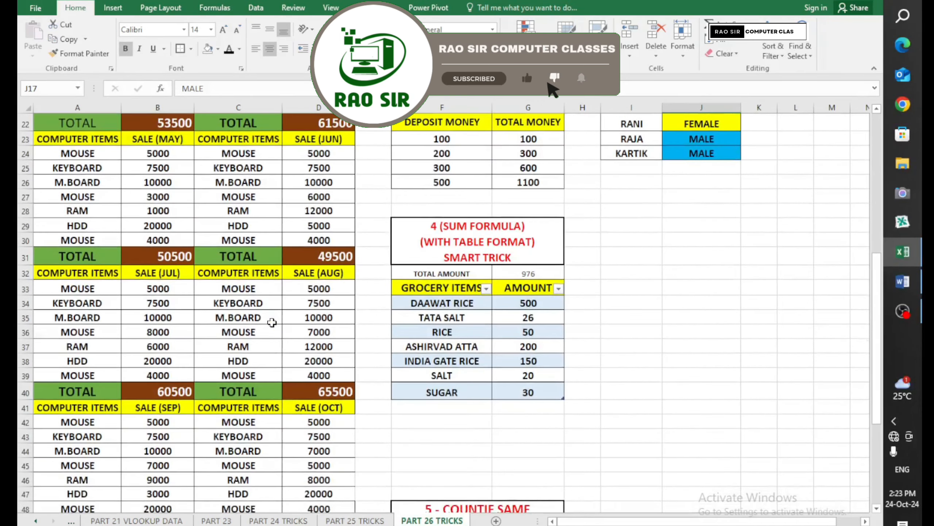
scroll(272, 322, down, 2)
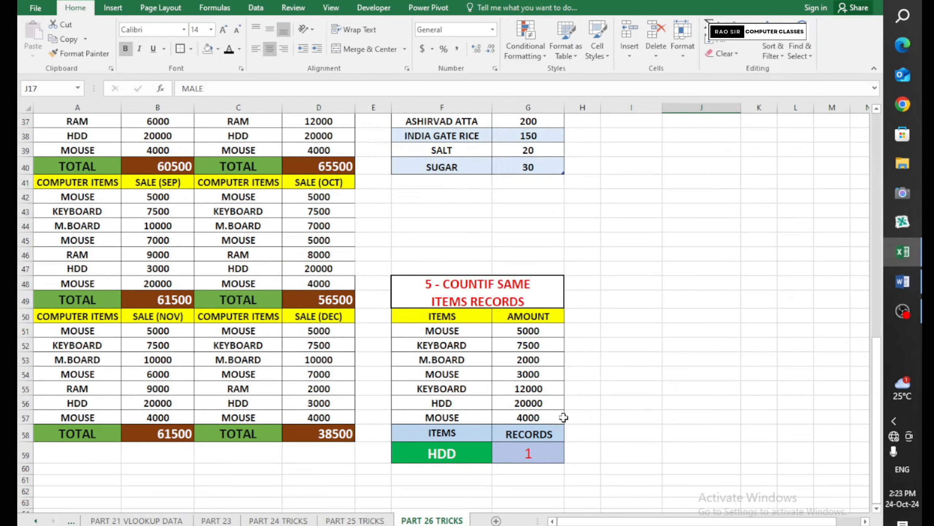
scroll(561, 416, up, 1)
scroll(562, 416, up, 9)
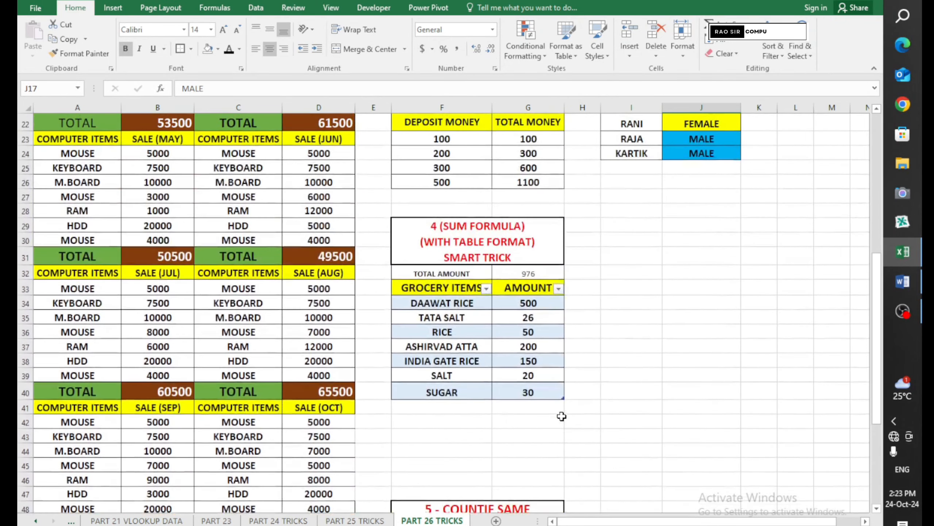
Recheck the monthly sales totals, grocery tables, GST amounts and GENDER highlights, and move the selection to empty cell J26 below the GENDER table.
scroll(562, 416, up, 2)
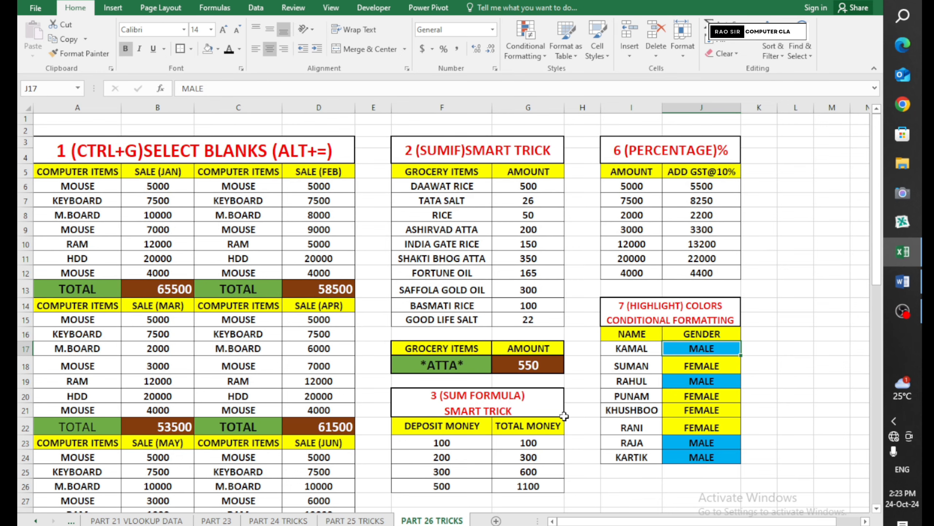
scroll(570, 390, down, 3)
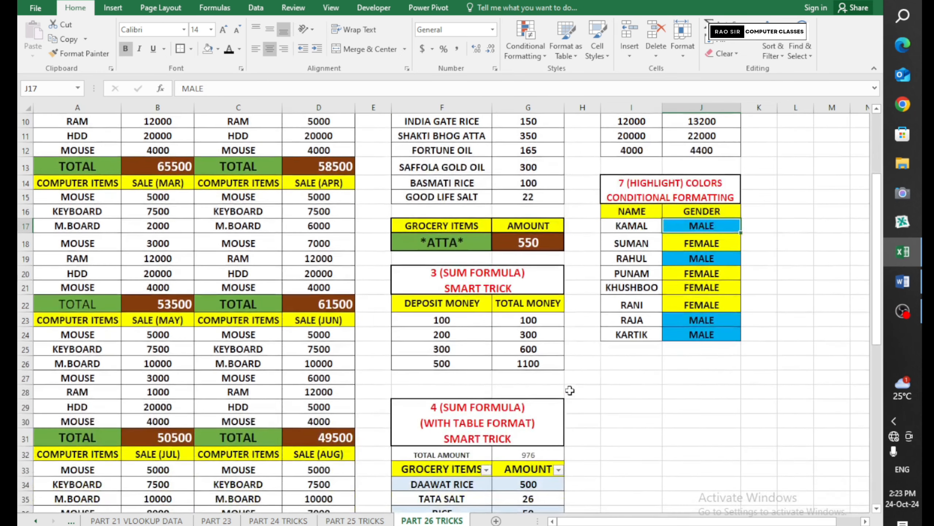
scroll(569, 390, down, 3)
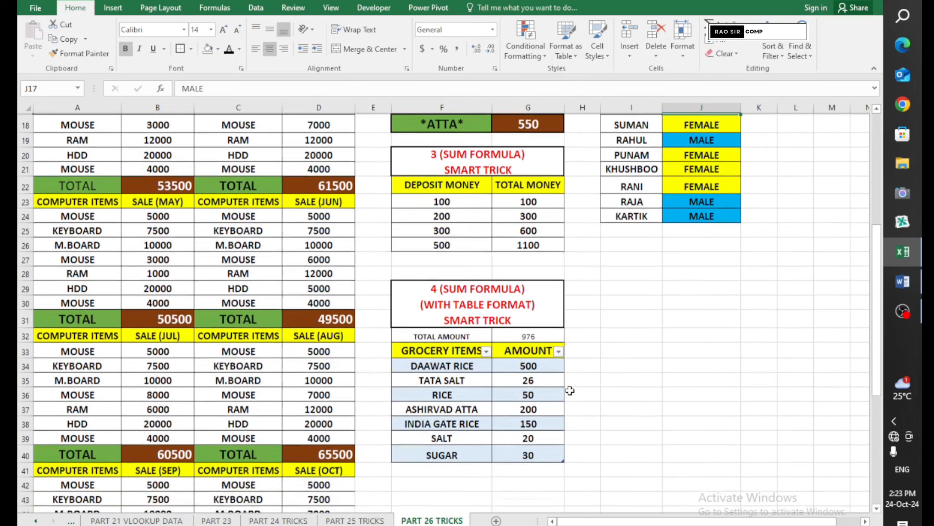
scroll(570, 390, down, 3)
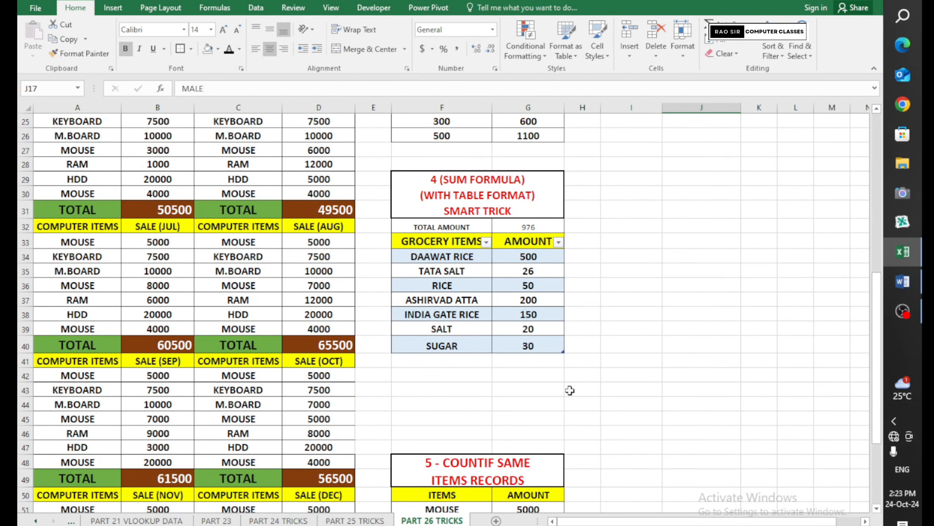
scroll(569, 390, up, 8)
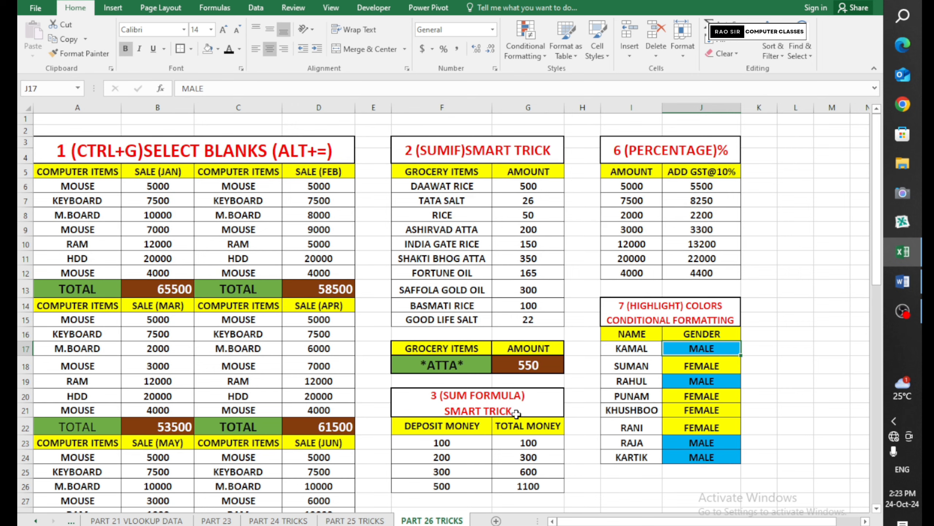
scroll(384, 353, down, 2)
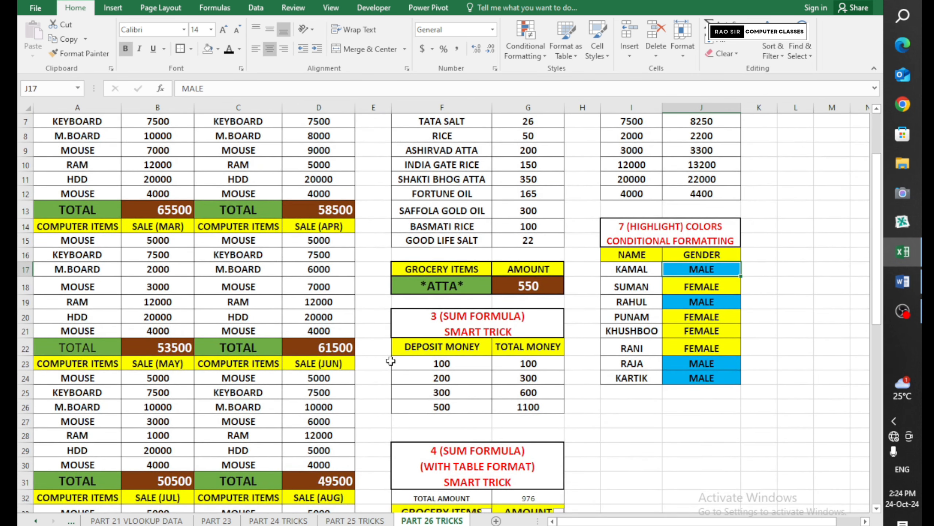
click(692, 406)
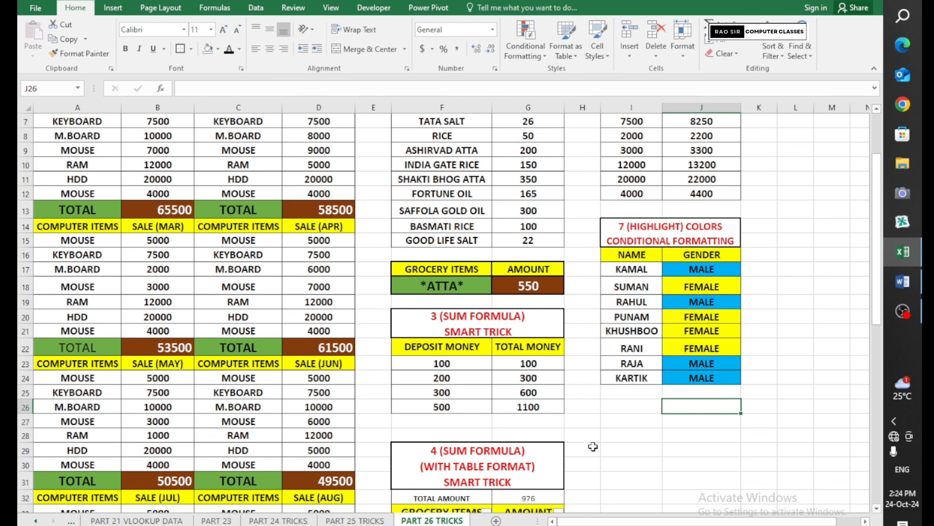
scroll(594, 447, up, 2)
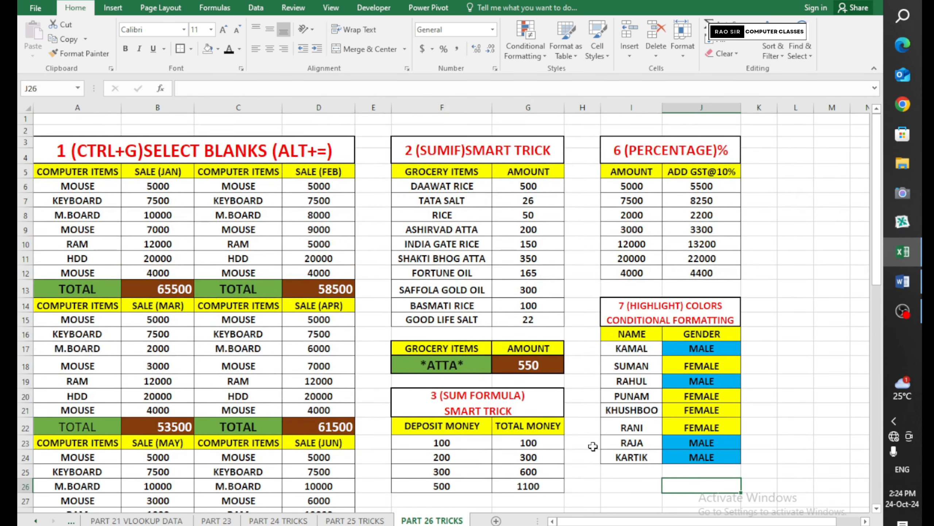